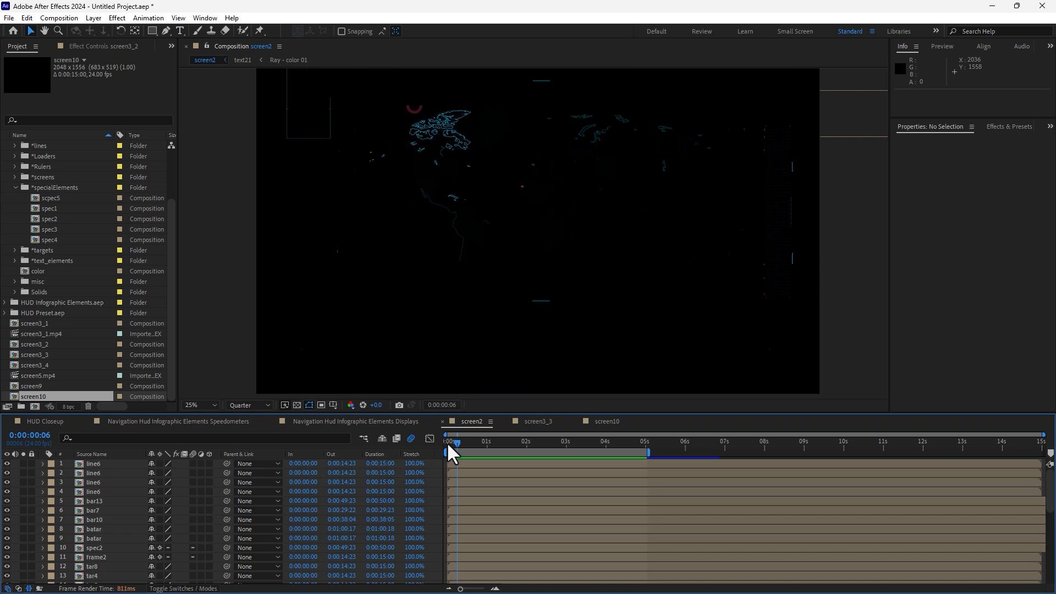
Step: Play back the screen2 and HUD Closeup compositions to preview the finished HUD effects
{"action": "key", "text": "space"}
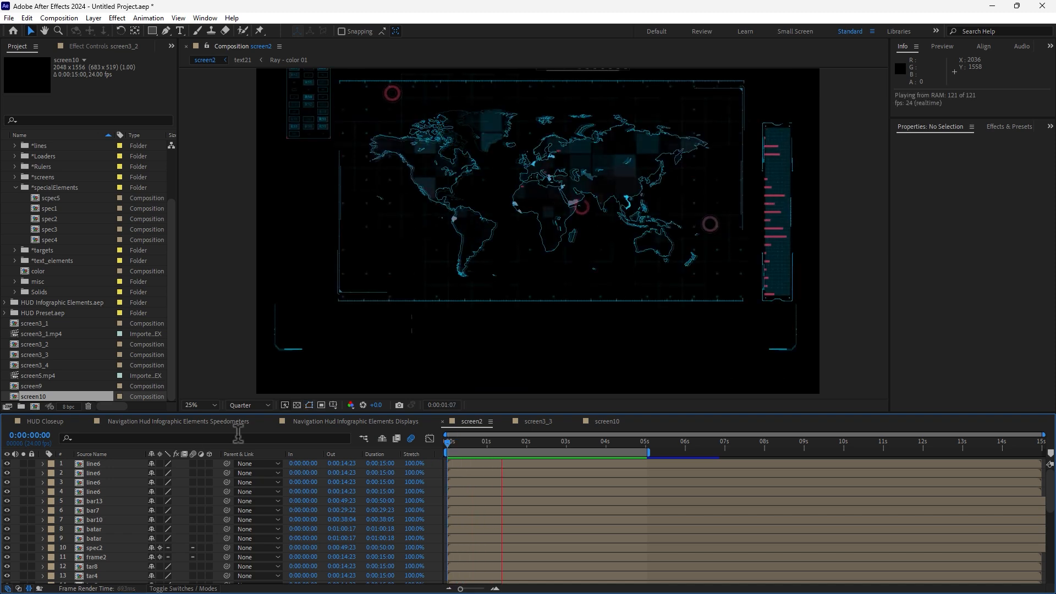
{"action": "left_click", "coordinate": [45, 421]}
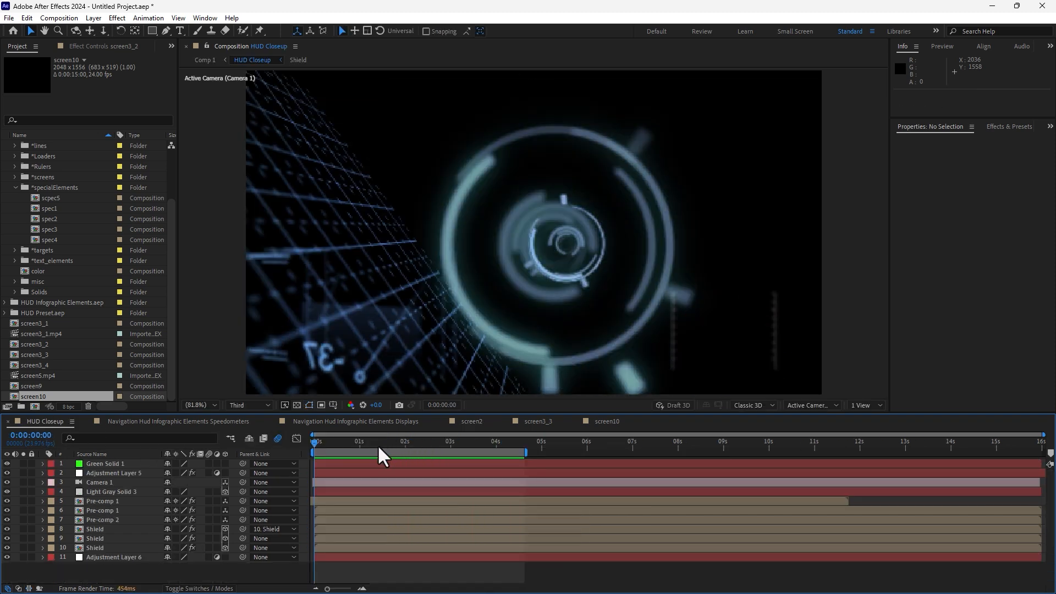
{"action": "key", "text": "space"}
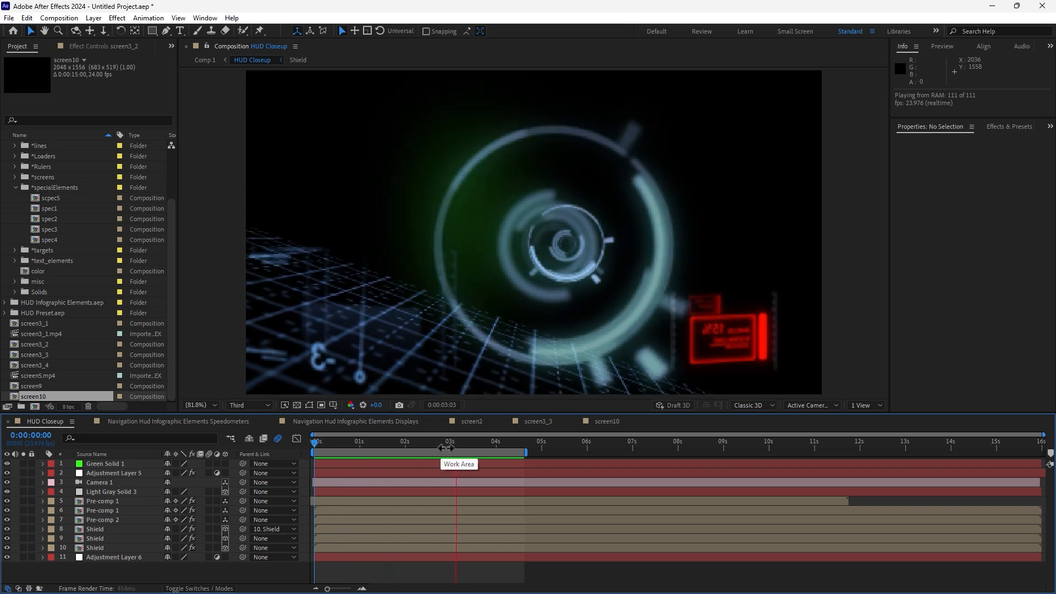
{"action": "key", "text": "space"}
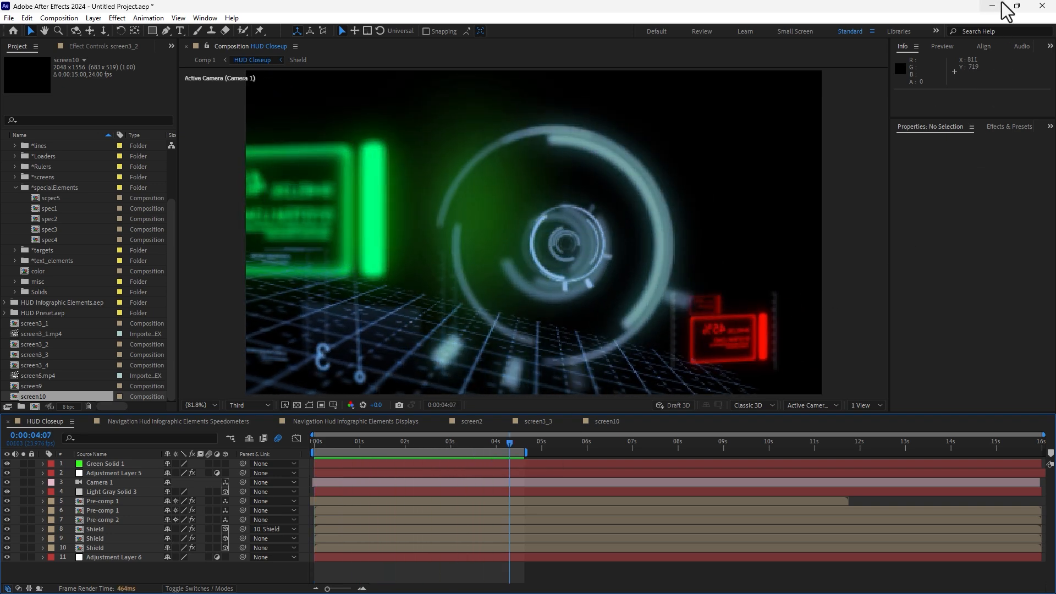
Step: Switch to the browser and open the Sci Fi MasterClass Course product from the Patreon shop
{"action": "left_click", "coordinate": [993, 5]}
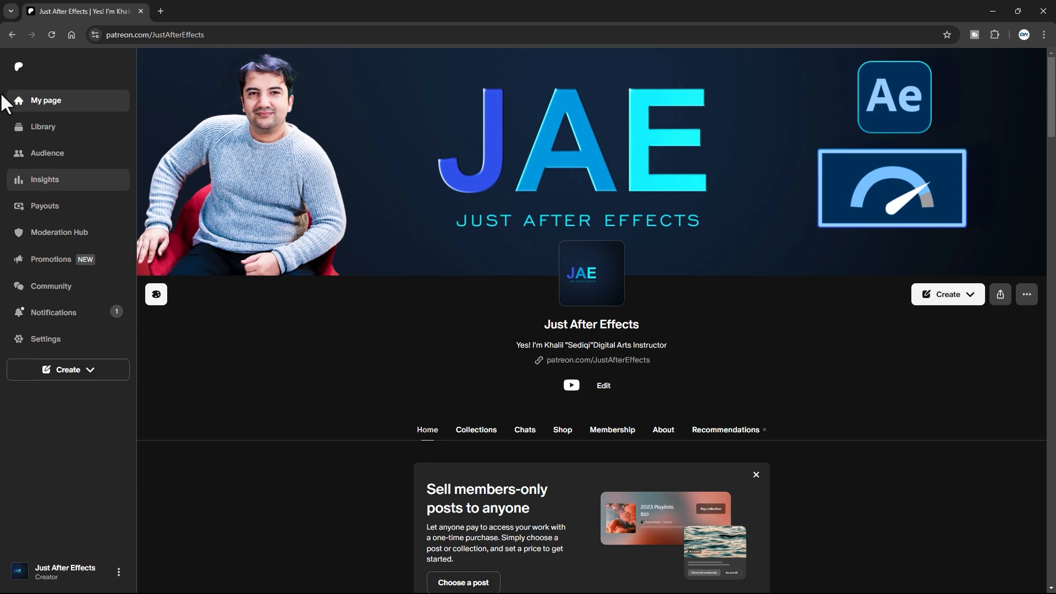
{"action": "scroll", "coordinate": [576, 226], "scroll_direction": "down", "scroll_amount": 2}
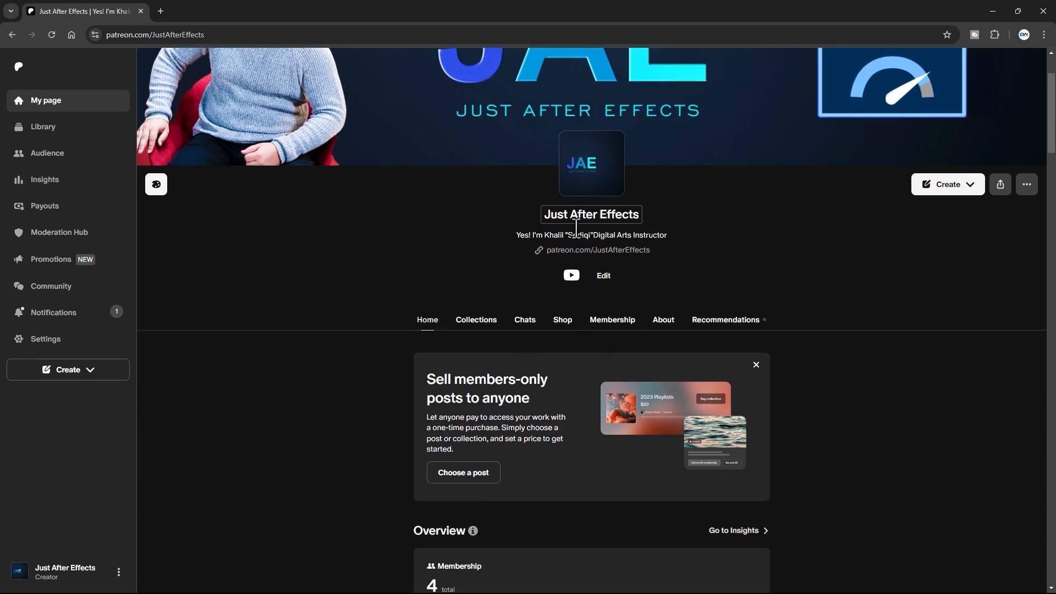
{"action": "left_click", "coordinate": [562, 324]}
{"action": "scroll", "coordinate": [635, 404], "scroll_direction": "down", "scroll_amount": 2}
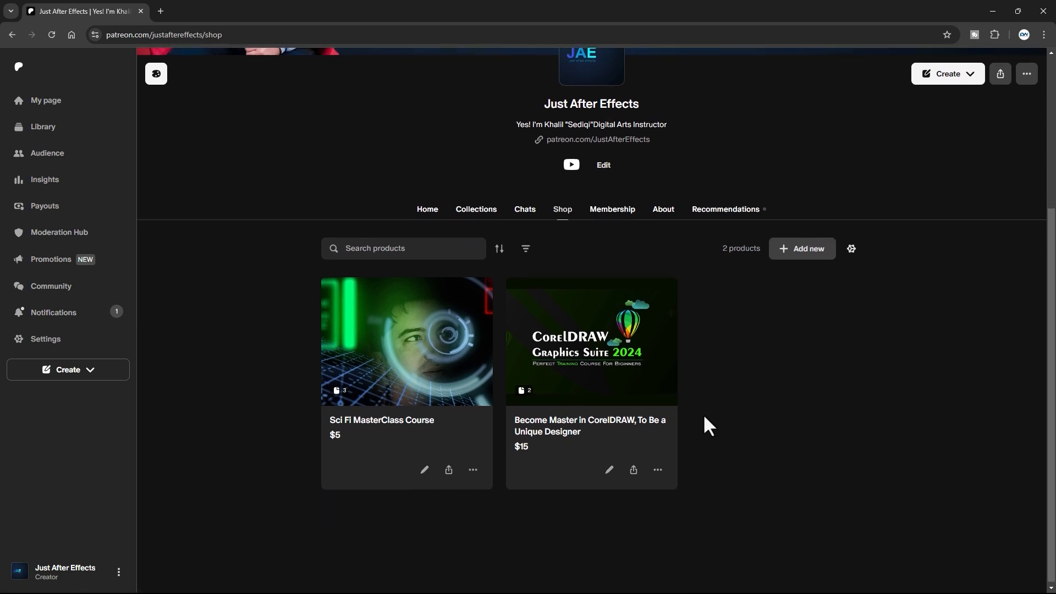
{"action": "left_click", "coordinate": [413, 379]}
Step: Scroll through the Sci Fi MasterClass Course product description, package contents and file details
{"action": "scroll", "coordinate": [744, 385], "scroll_direction": "down", "scroll_amount": 3}
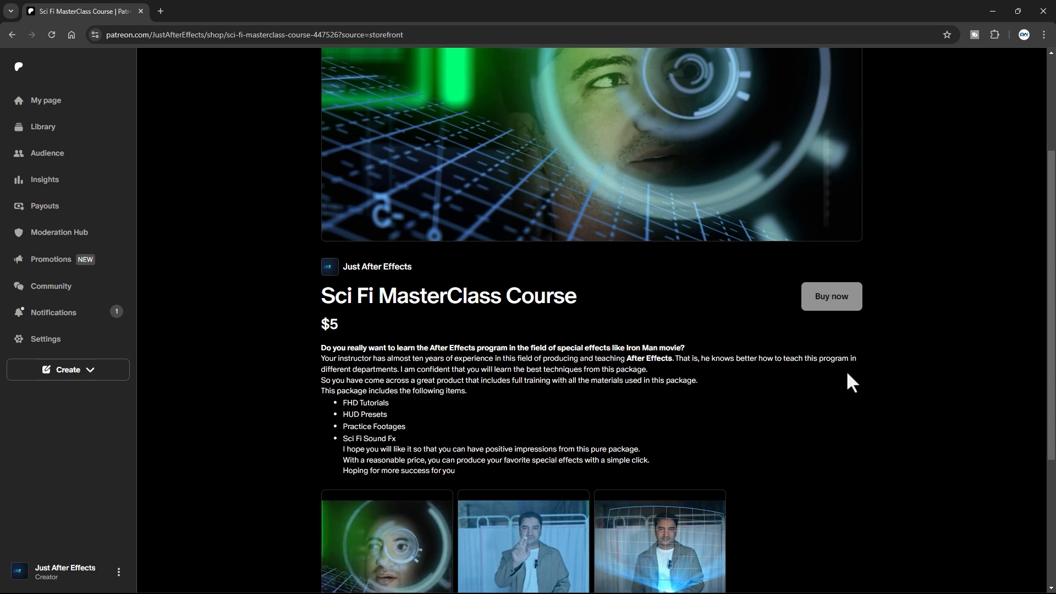
{"action": "scroll", "coordinate": [850, 380], "scroll_direction": "down", "scroll_amount": 4}
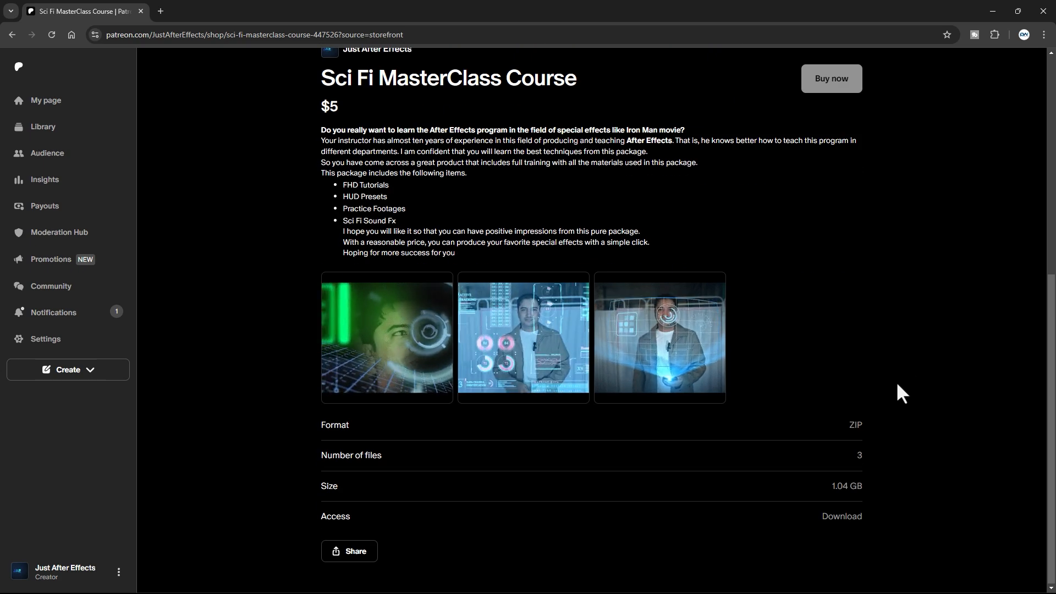
{"action": "scroll", "coordinate": [523, 424], "scroll_direction": "up", "scroll_amount": 4}
{"action": "scroll", "coordinate": [627, 414], "scroll_direction": "down", "scroll_amount": 2}
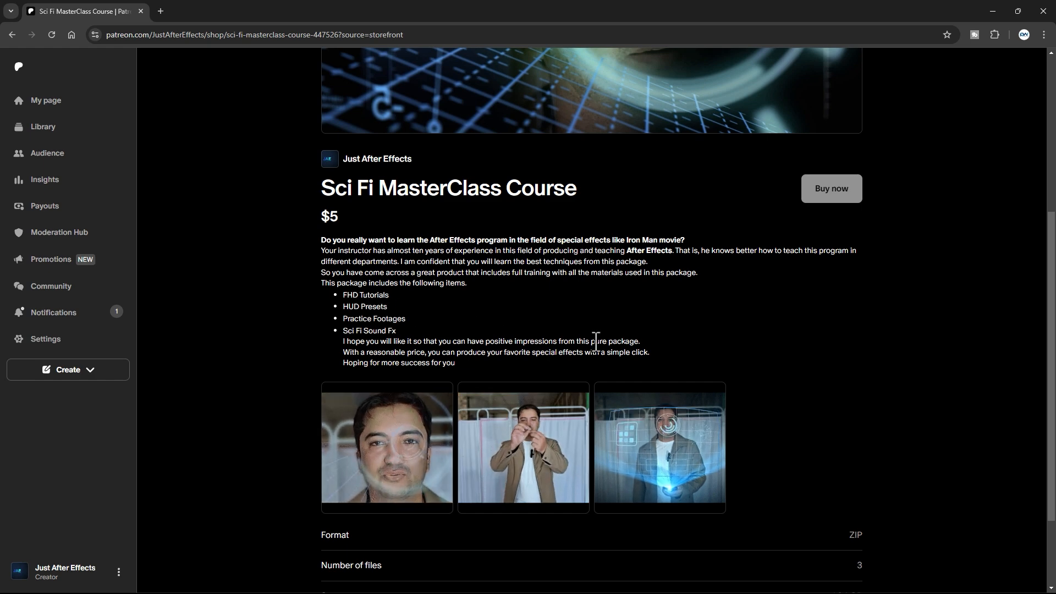
{"action": "scroll", "coordinate": [936, 429], "scroll_direction": "up", "scroll_amount": 3}
{"action": "scroll", "coordinate": [939, 424], "scroll_direction": "down", "scroll_amount": 4}
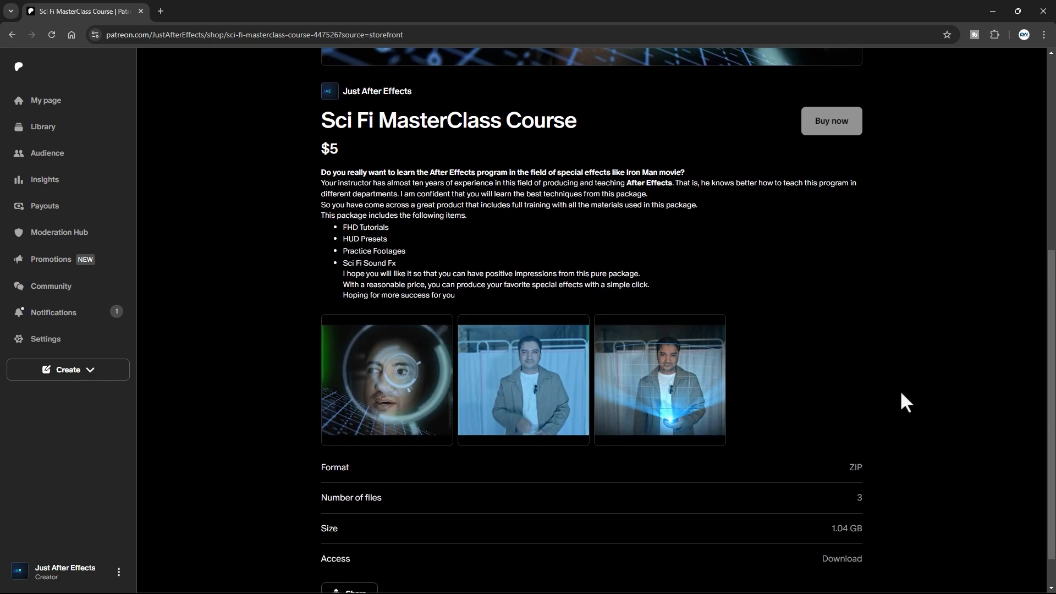
{"action": "scroll", "coordinate": [901, 393], "scroll_direction": "down", "scroll_amount": 1}
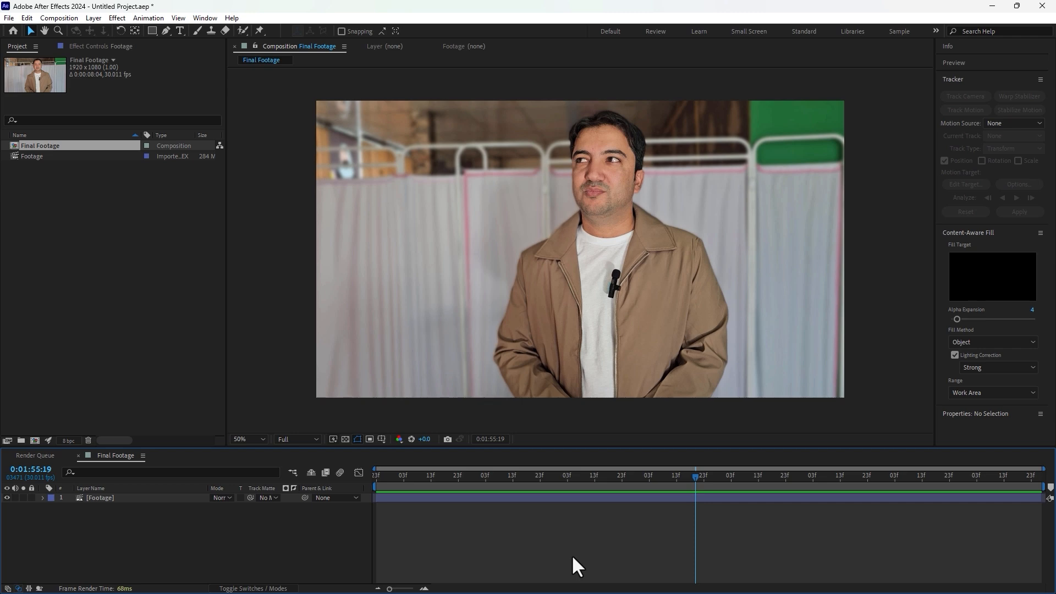
Step: Scale the Footage layer up to 254% and reposition it so the face fills the frame
{"action": "left_click_drag", "start_coordinate": [406, 479], "coordinate": [505, 489]}
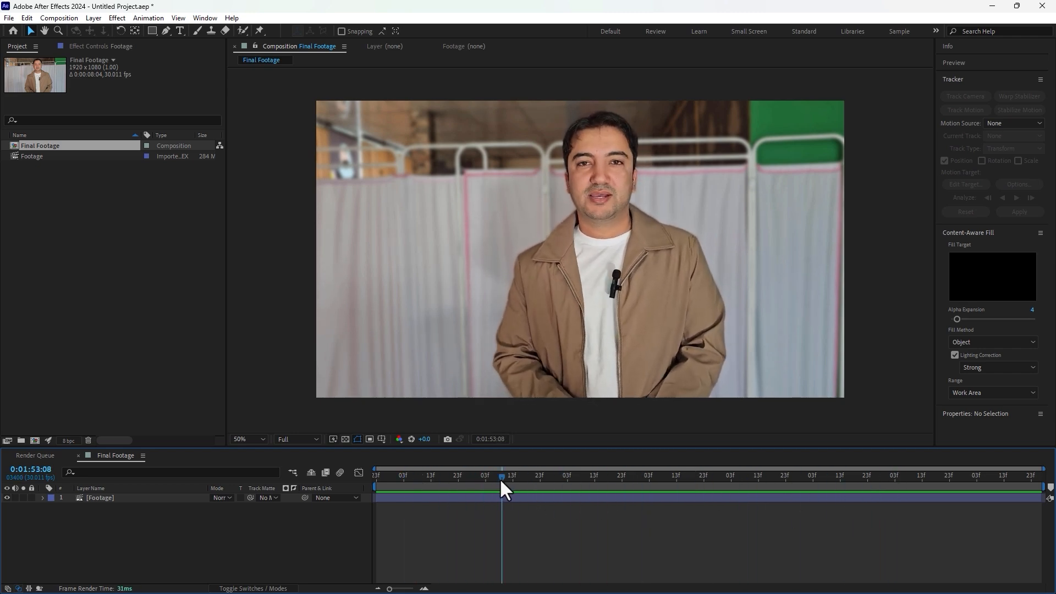
{"action": "left_click", "coordinate": [118, 495]}
{"action": "key", "text": "s"}
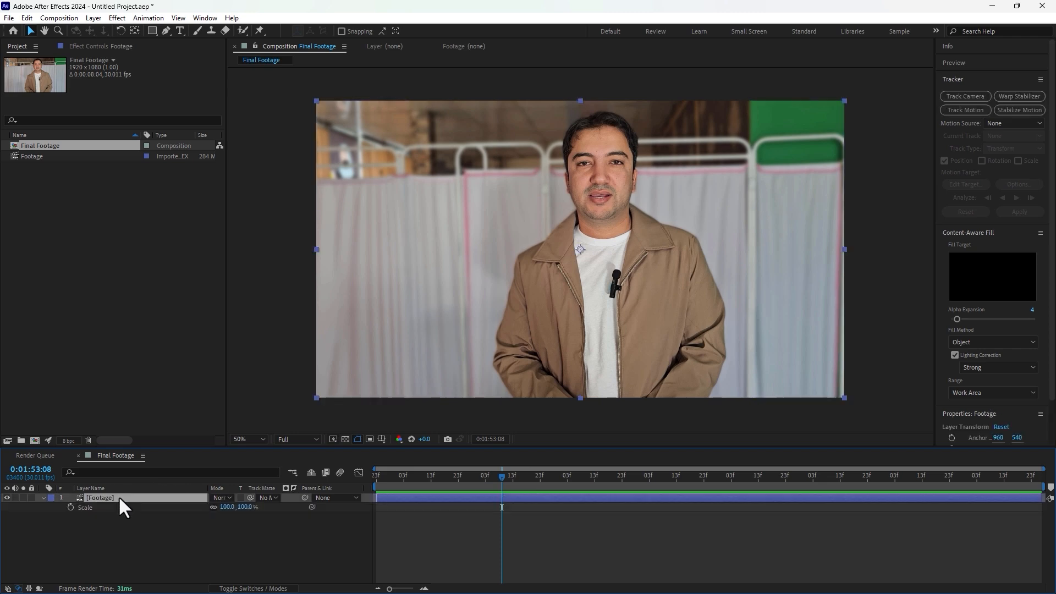
{"action": "left_click_drag", "start_coordinate": [237, 507], "coordinate": [342, 508]}
{"action": "left_click_drag", "start_coordinate": [636, 287], "coordinate": [640, 345]}
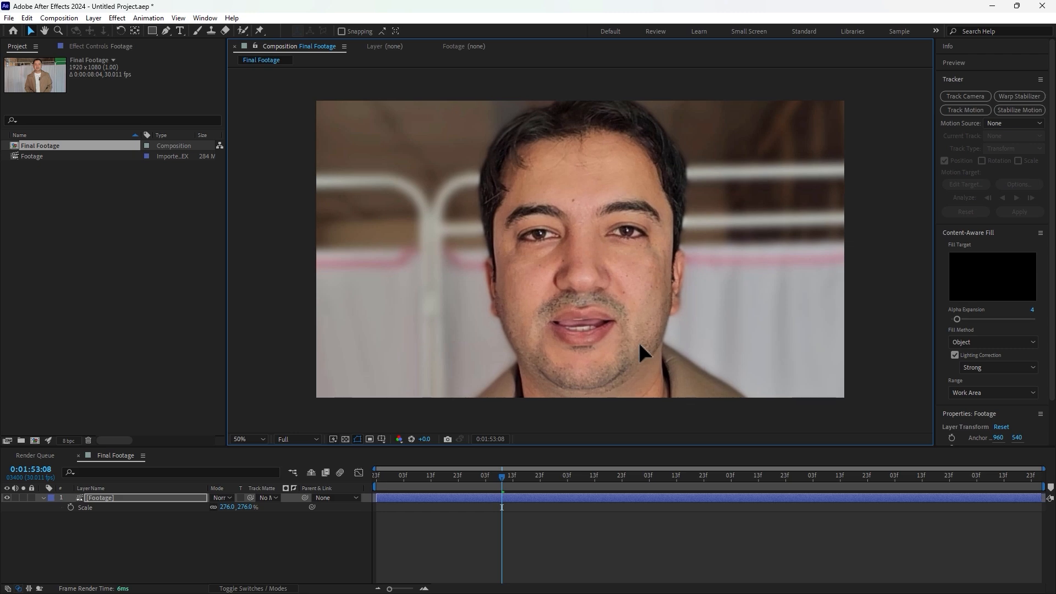
{"action": "left_click_drag", "start_coordinate": [246, 507], "coordinate": [233, 507]}
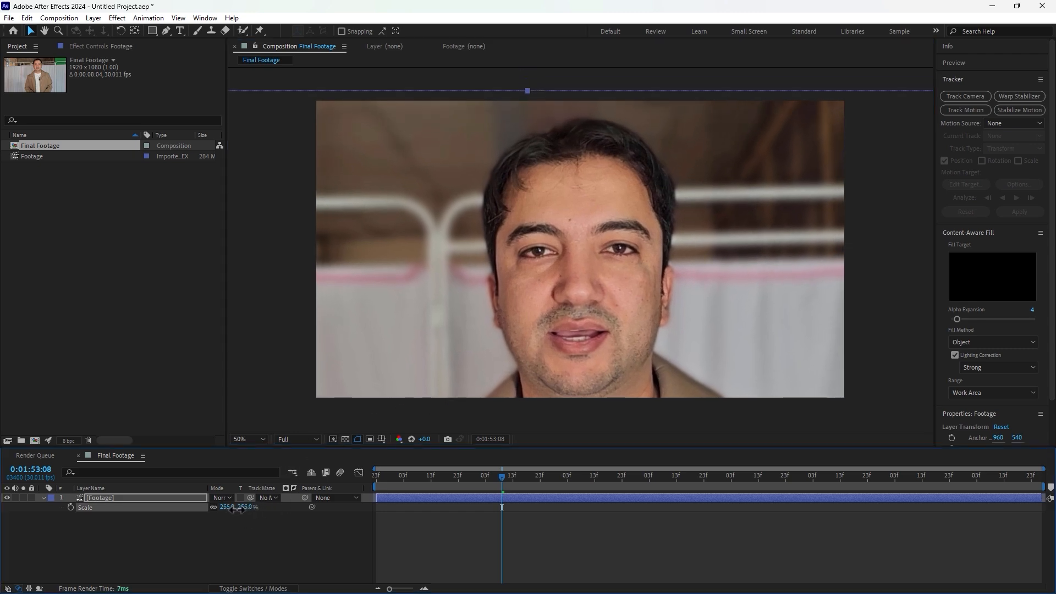
{"action": "left_click_drag", "start_coordinate": [574, 277], "coordinate": [577, 267]}
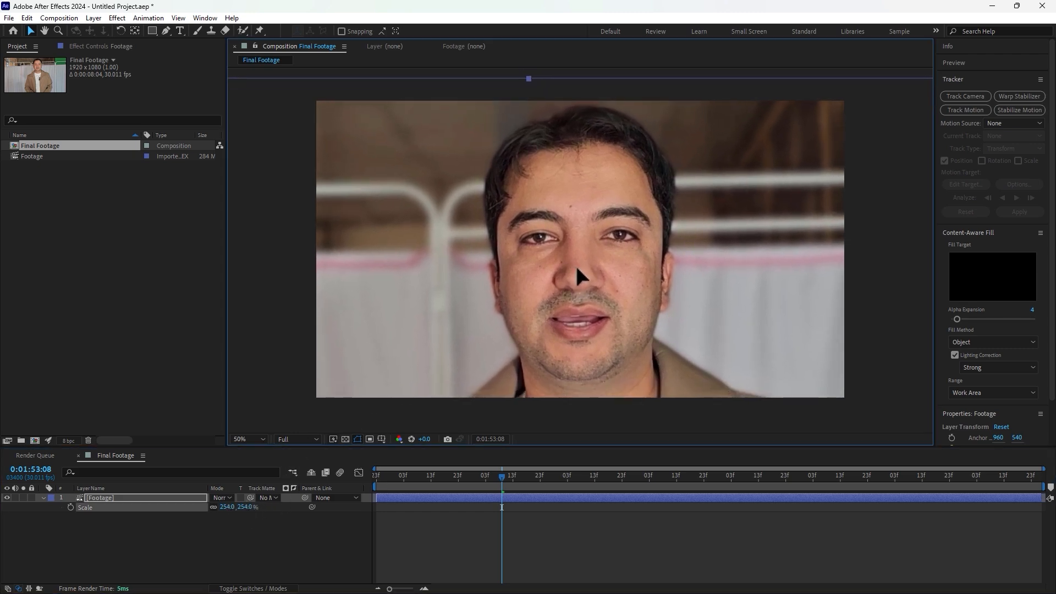
Step: At 0:01:52:15, switch to the Motion Tracking workspace and start Track Motion on the Footage layer
{"action": "left_click", "coordinate": [115, 497]}
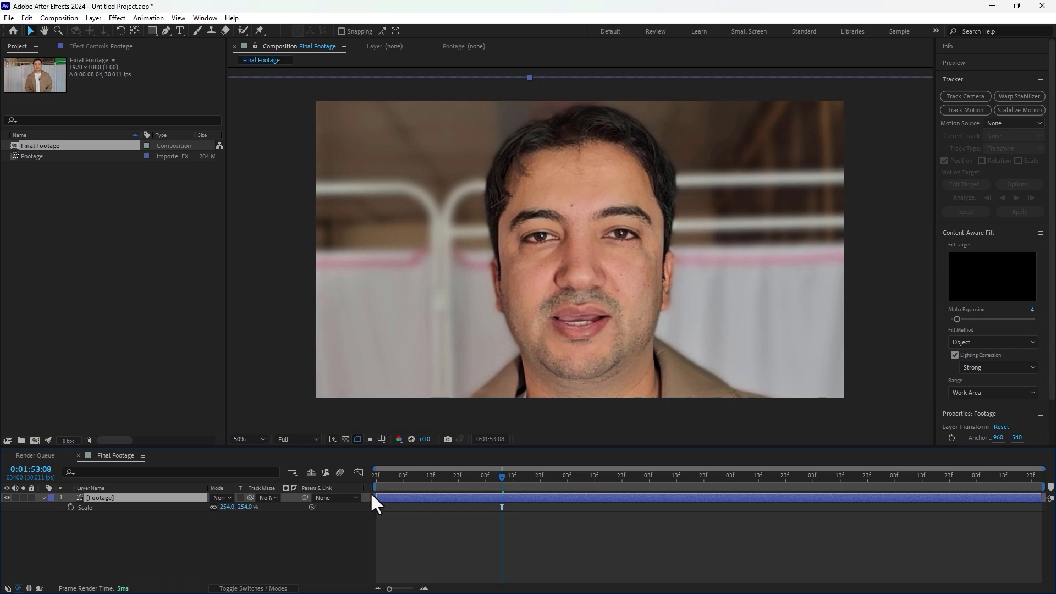
{"action": "left_click_drag", "start_coordinate": [385, 478], "coordinate": [439, 500]}
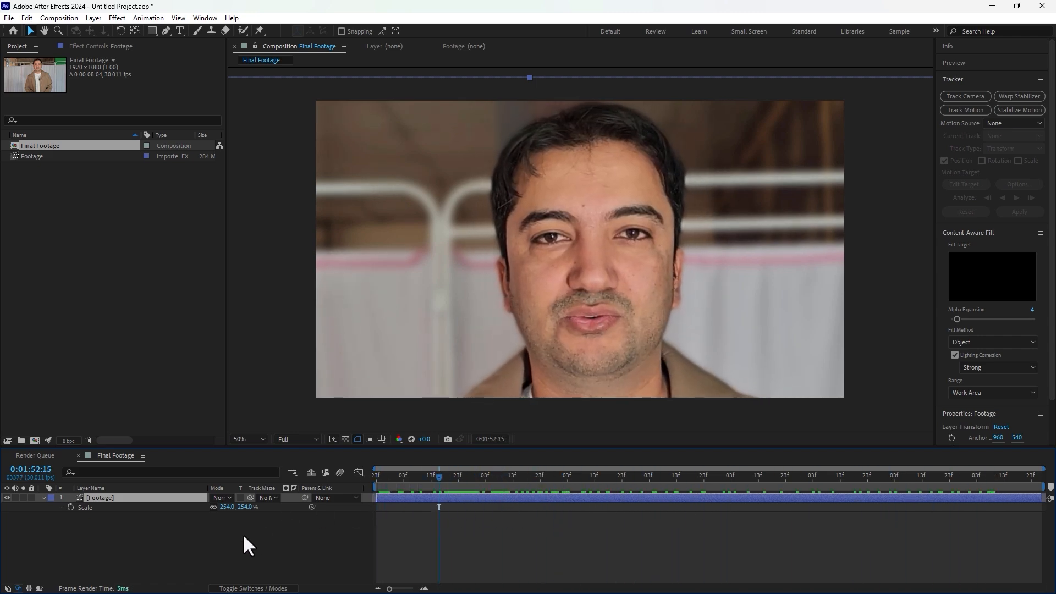
{"action": "right_click", "coordinate": [241, 536]}
{"action": "left_click", "coordinate": [114, 498]}
{"action": "left_click", "coordinate": [935, 31]}
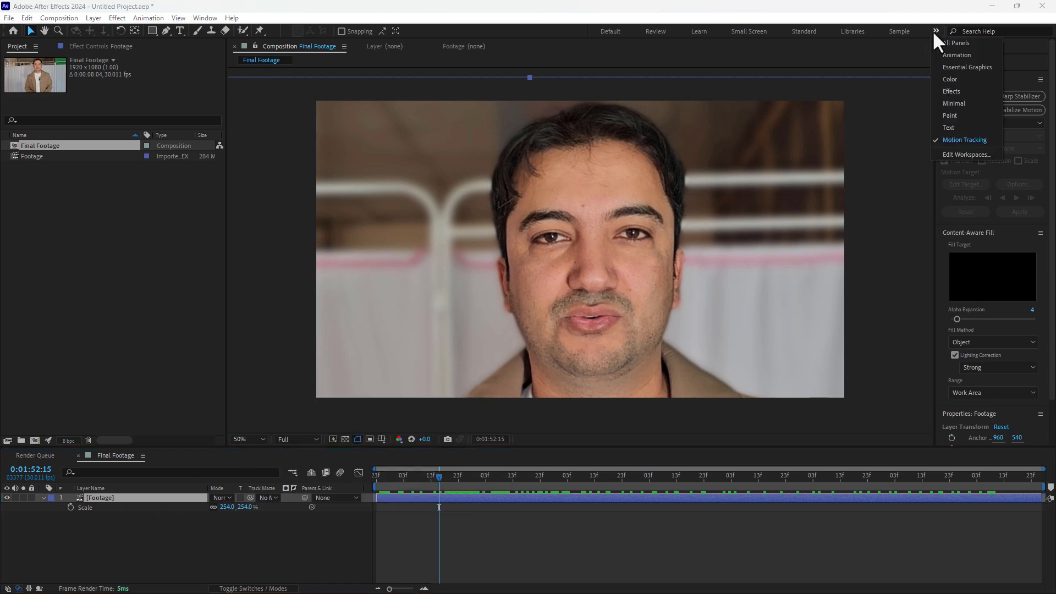
{"action": "left_click", "coordinate": [965, 139]}
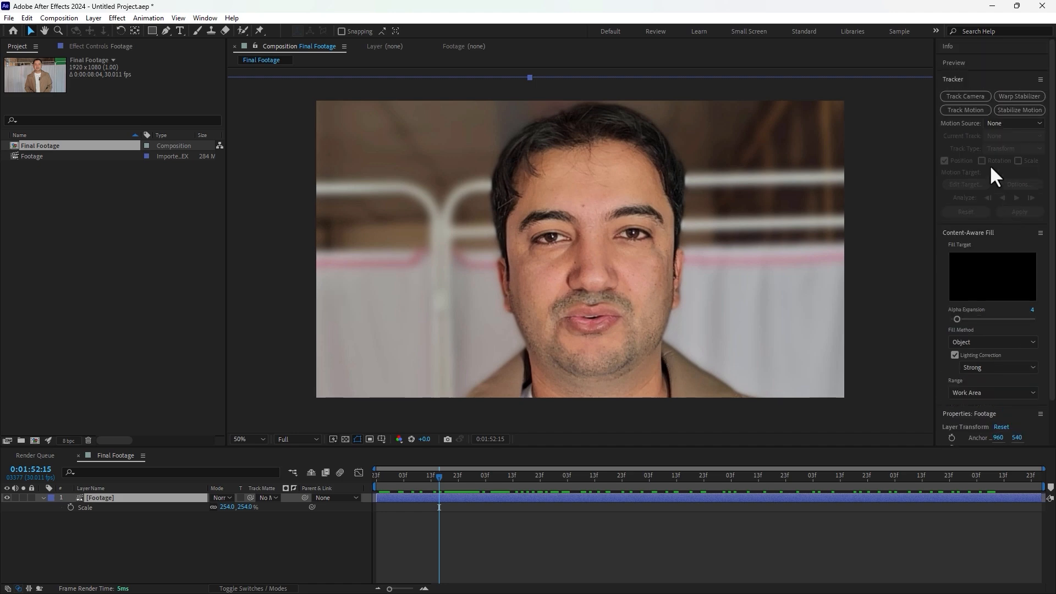
{"action": "left_click", "coordinate": [965, 110]}
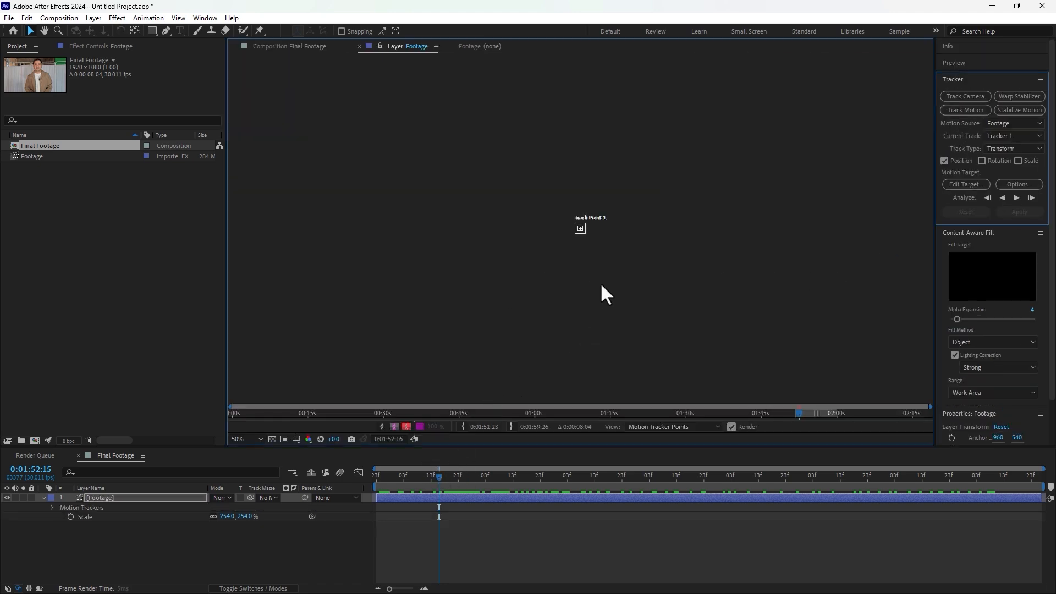
Step: Place Track Point 1 over the subject's left eye and size its feature and search boxes
{"action": "scroll", "coordinate": [583, 242], "scroll_direction": "up", "scroll_amount": 2}
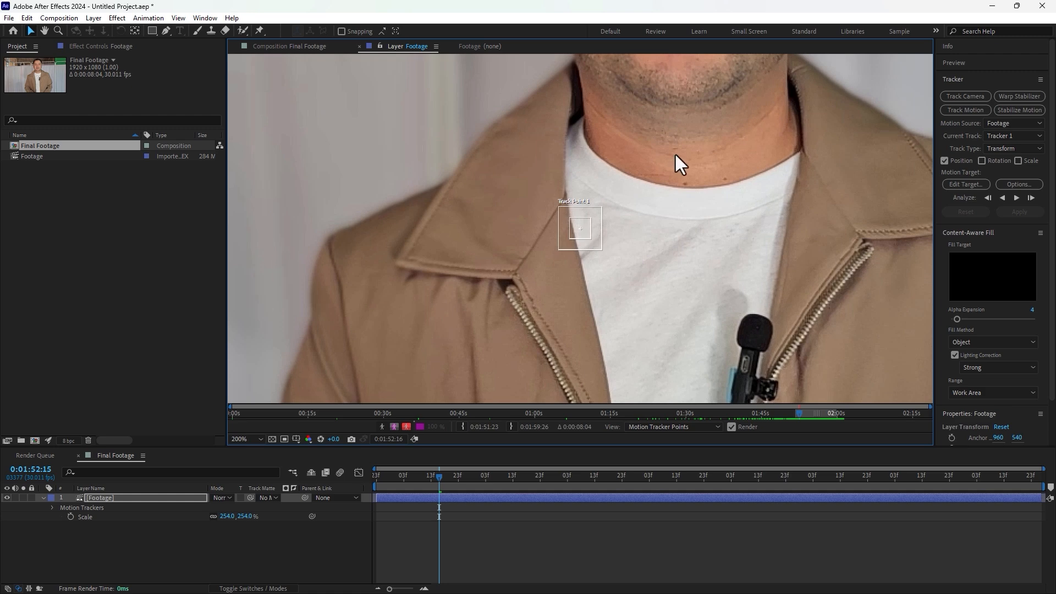
{"action": "left_click_drag", "start_coordinate": [665, 190], "coordinate": [550, 337]}
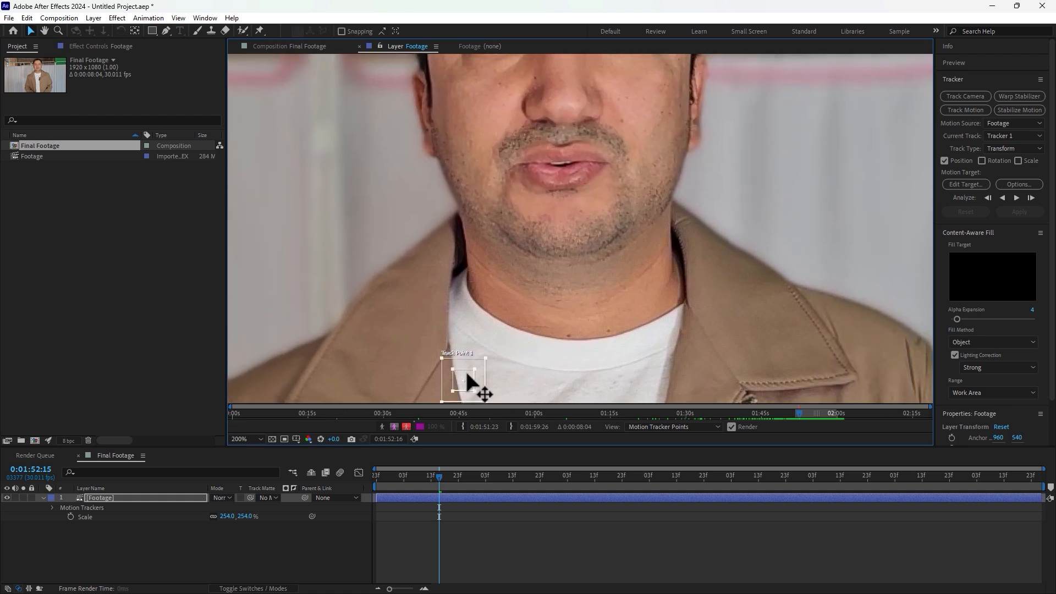
{"action": "left_click_drag", "start_coordinate": [466, 374], "coordinate": [622, 105]}
{"action": "left_click_drag", "start_coordinate": [719, 116], "coordinate": [719, 314]}
{"action": "left_click_drag", "start_coordinate": [622, 300], "coordinate": [655, 250]}
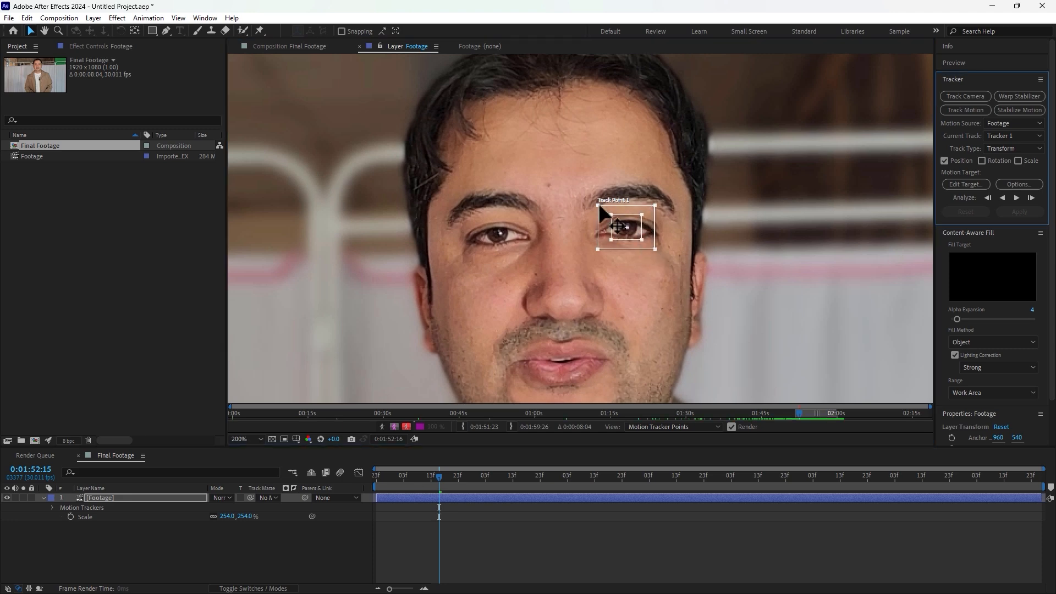
{"action": "left_click_drag", "start_coordinate": [598, 205], "coordinate": [597, 204]}
Step: Analyze the track forward to the end of the clip
{"action": "left_click", "coordinate": [1015, 198]}
{"action": "left_click", "coordinate": [1016, 198]}
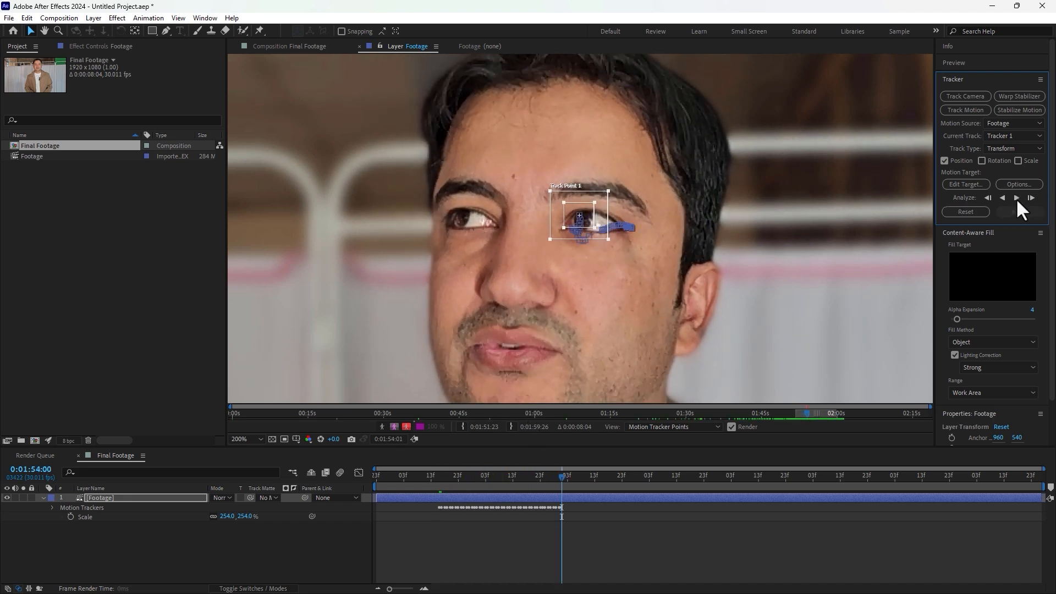
{"action": "left_click", "coordinate": [1015, 197]}
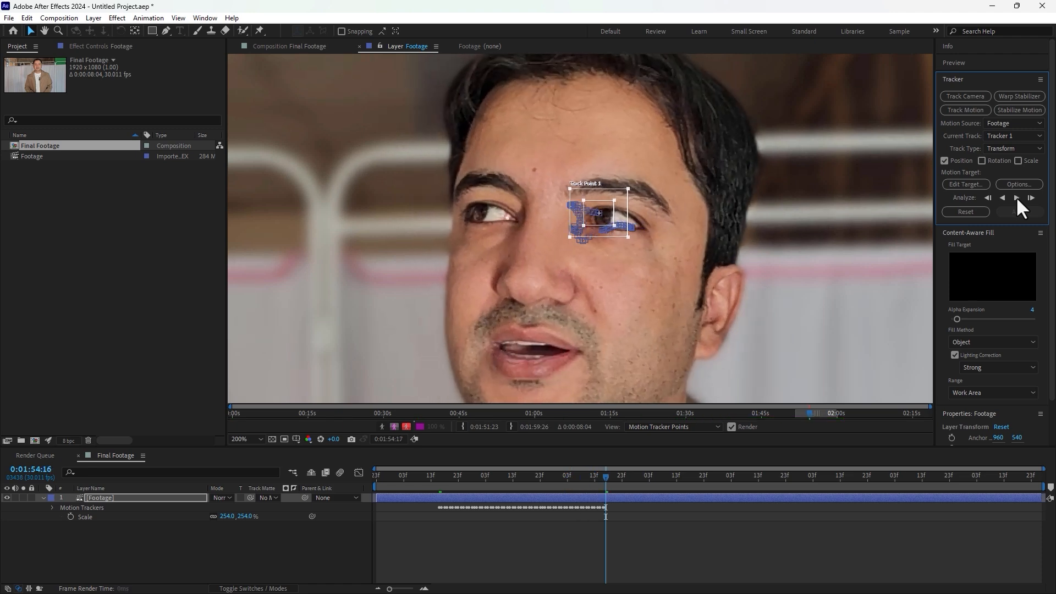
{"action": "left_click", "coordinate": [1016, 198]}
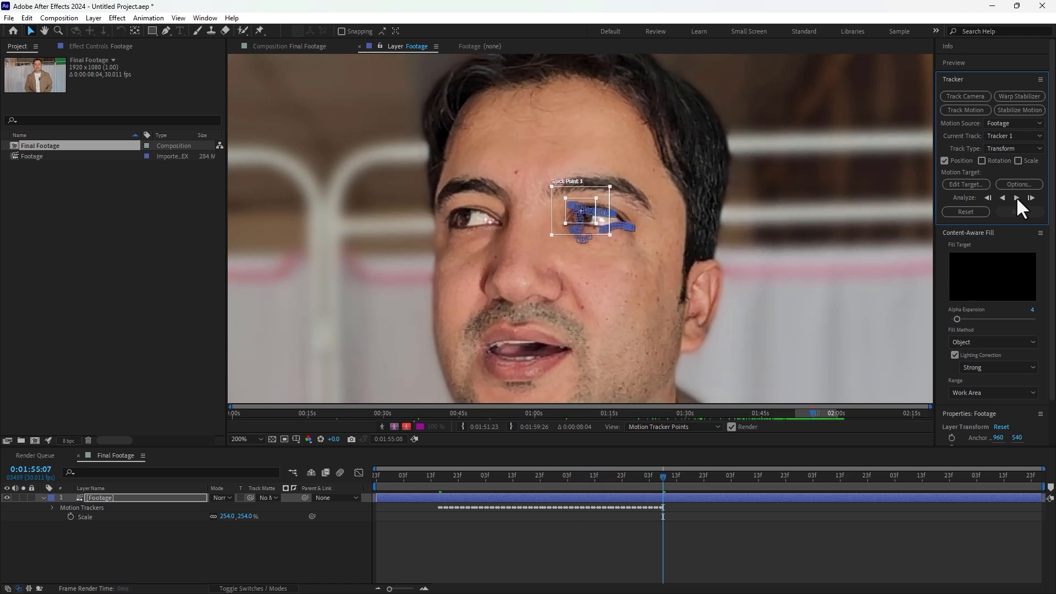
{"action": "left_click", "coordinate": [1015, 197]}
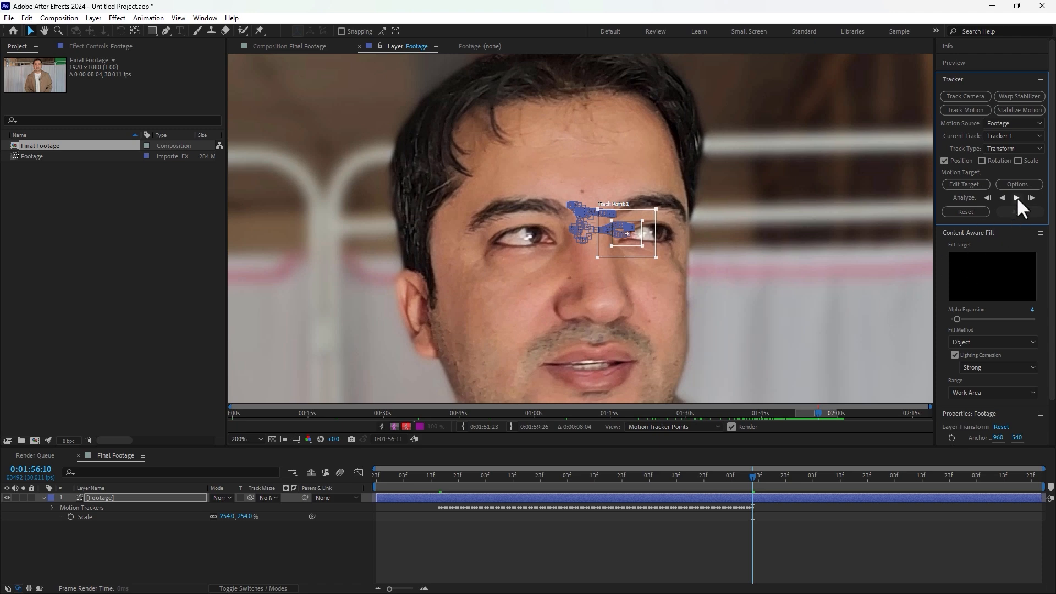
{"action": "left_click", "coordinate": [1017, 197]}
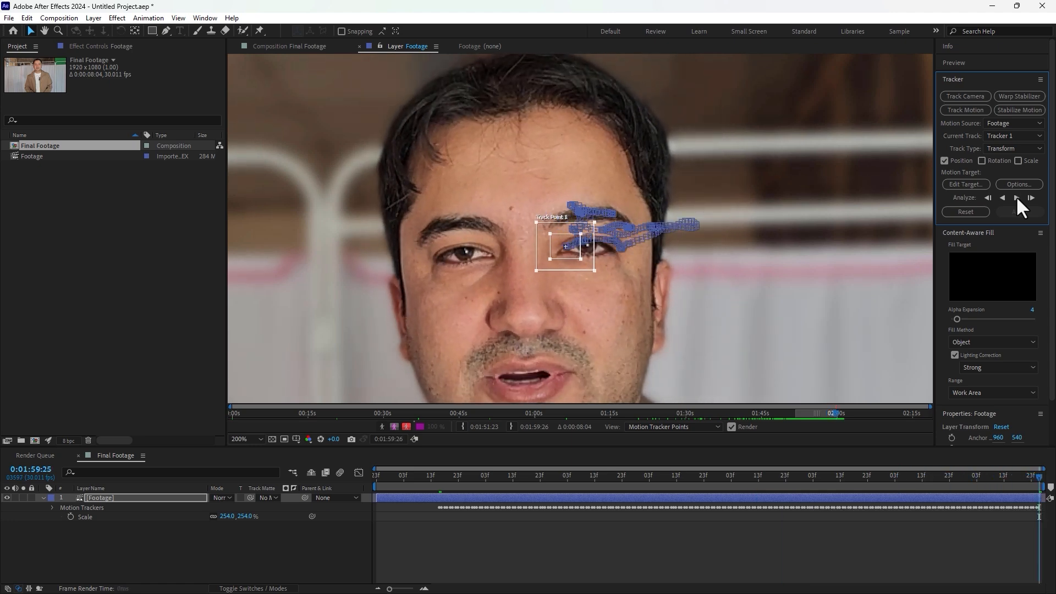
Step: Analyze the track backward from 0:01:52:15 to the start of the clip
{"action": "left_click", "coordinate": [440, 474]}
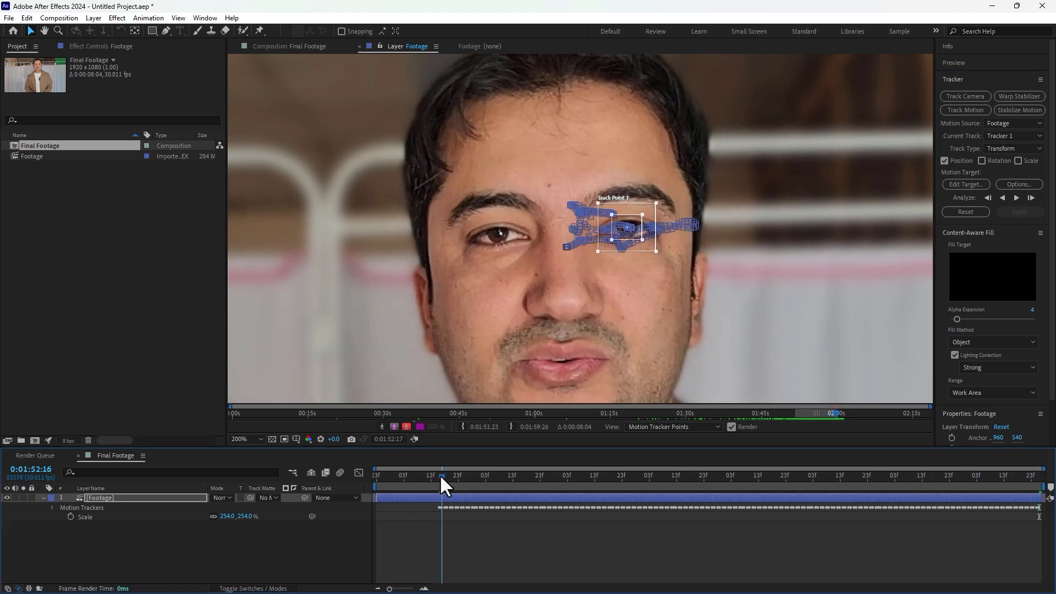
{"action": "left_click", "coordinate": [1002, 198]}
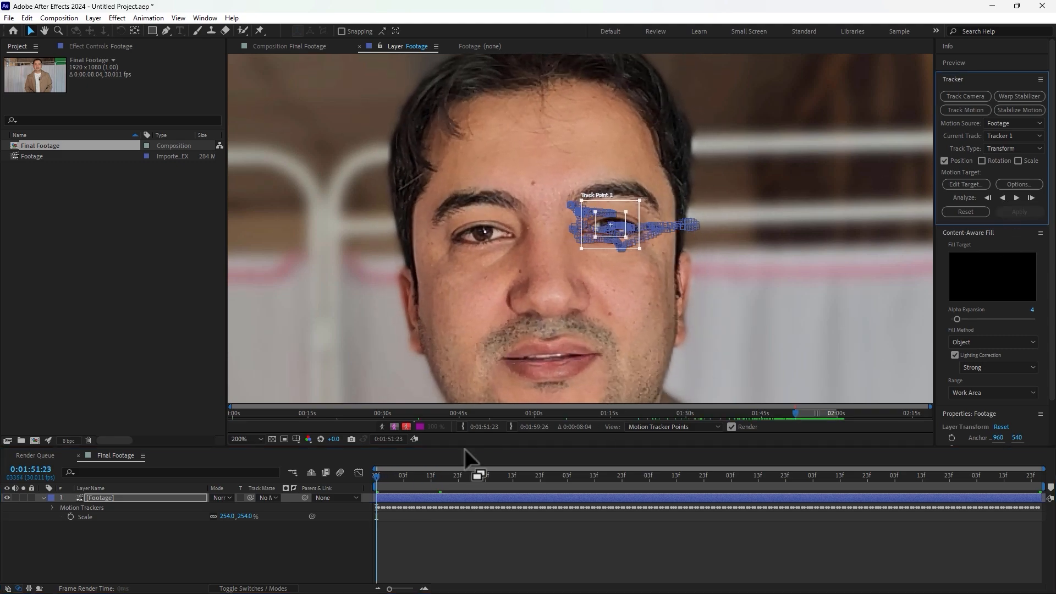
Step: Zoom in and step through the tracked frames one by one to inspect the track point's accuracy
{"action": "left_click_drag", "start_coordinate": [468, 474], "coordinate": [638, 478]}
{"action": "scroll", "coordinate": [592, 209], "scroll_direction": "up", "scroll_amount": 2}
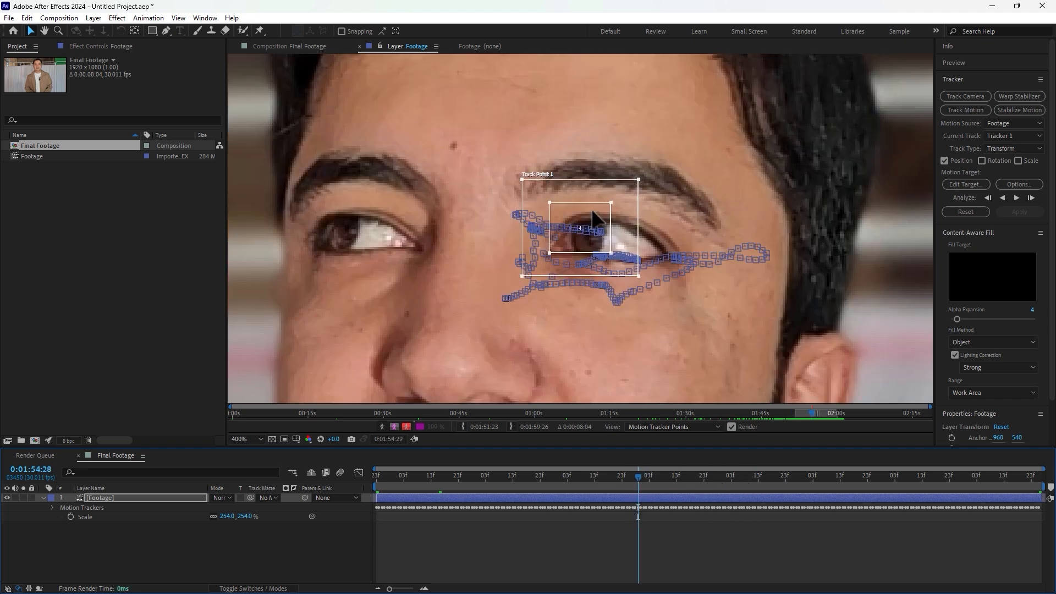
{"action": "left_click_drag", "start_coordinate": [618, 335], "coordinate": [640, 349]}
{"action": "left_click_drag", "start_coordinate": [640, 473], "coordinate": [715, 473]}
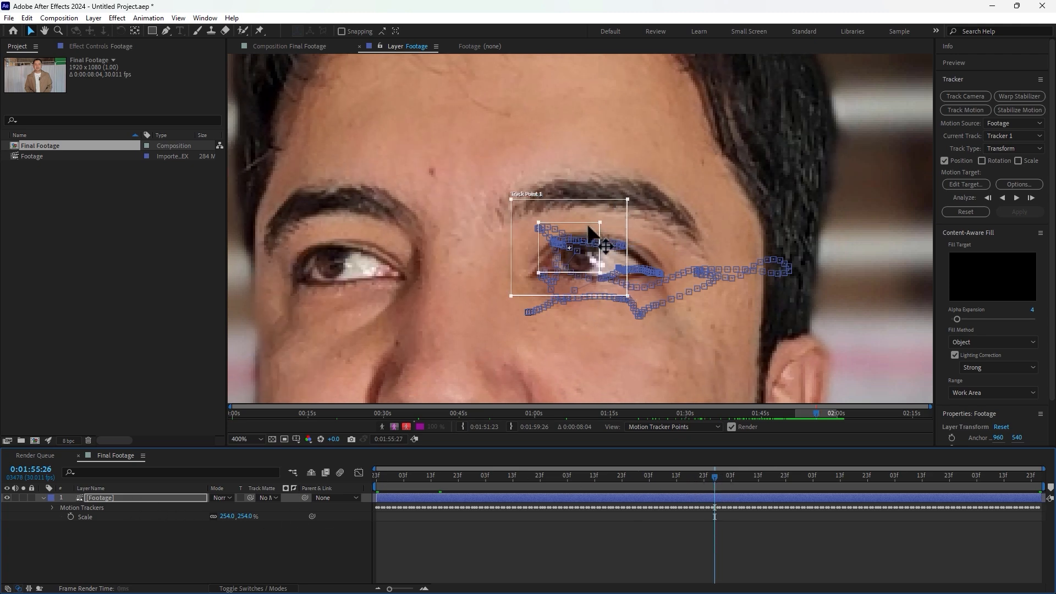
{"action": "key", "text": "Page_Down"}
{"action": "key", "text": "Page_Down"}
{"action": "key", "text": "Page_Down"}
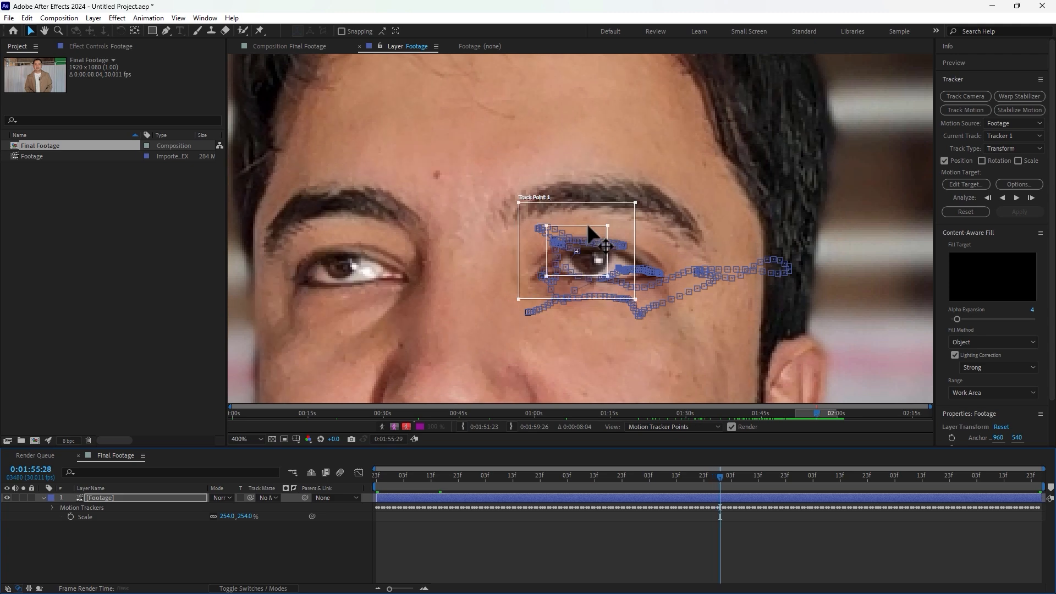
Step: Step through frames around 0:01:55 and drag the track point back onto the left eye wherever it drifts
{"action": "key", "text": "Page_Down"}
{"action": "key", "text": "Page_Down"}
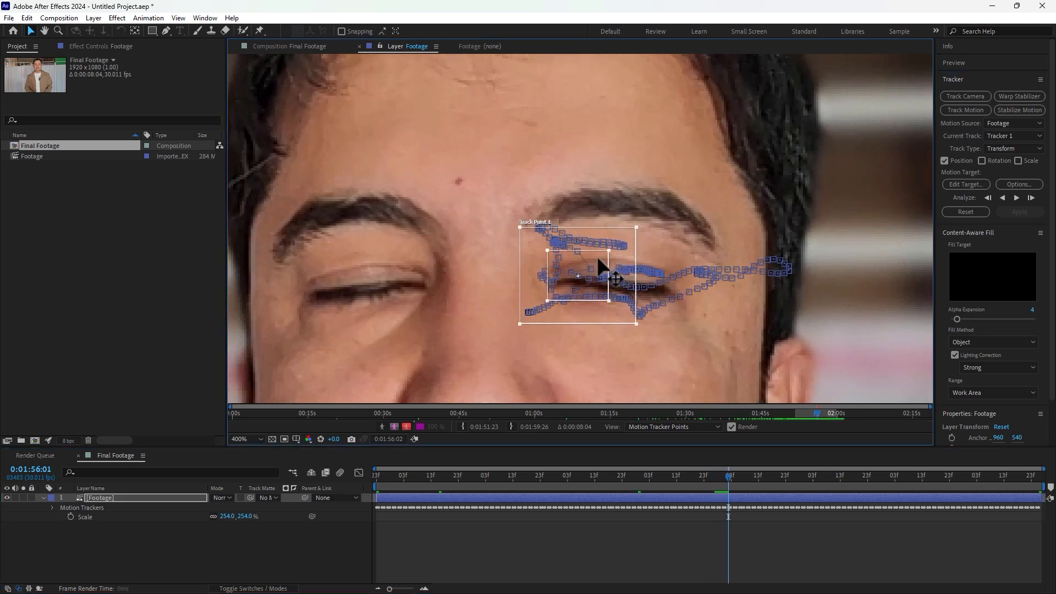
{"action": "left_click_drag", "start_coordinate": [594, 255], "coordinate": [619, 263]}
{"action": "key", "text": "Page_Up"}
{"action": "key", "text": "Page_Up"}
{"action": "key", "text": "Page_Up"}
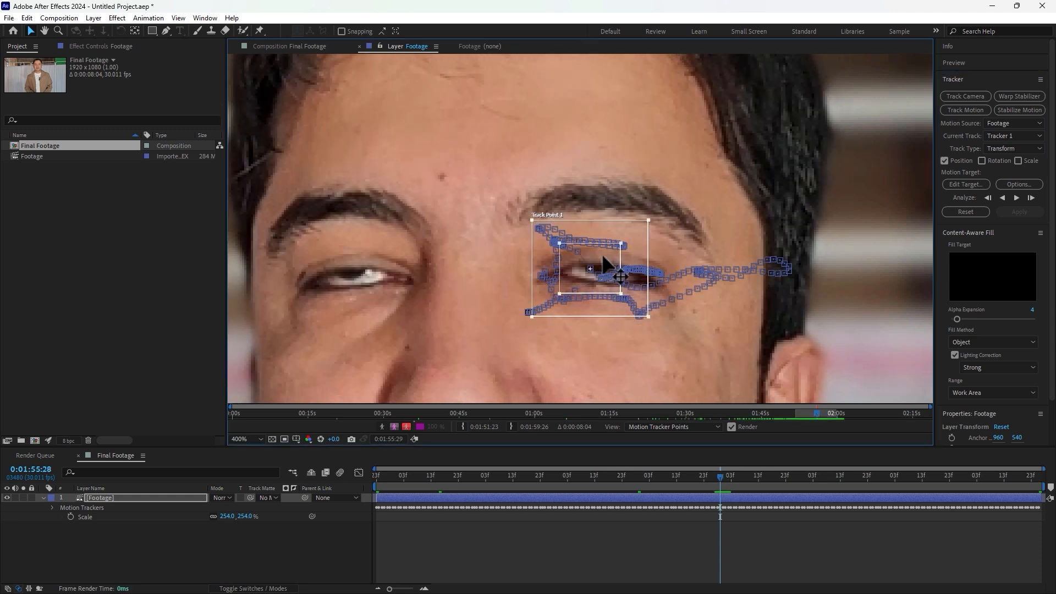
{"action": "key", "text": "Page_Down"}
{"action": "key", "text": "Page_Down"}
{"action": "key", "text": "Page_Down"}
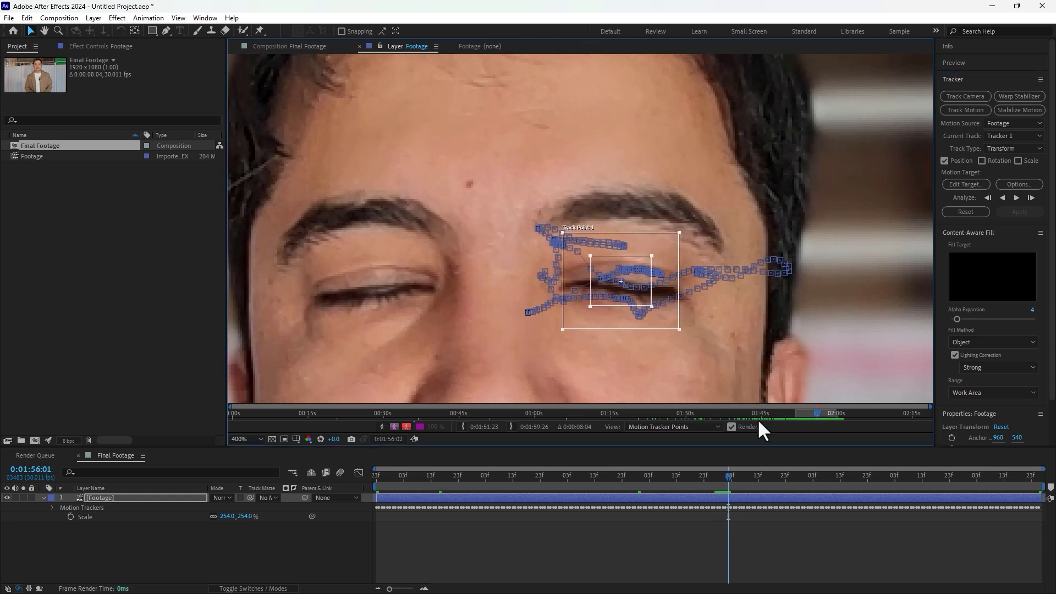
{"action": "key", "text": "Page_Down"}
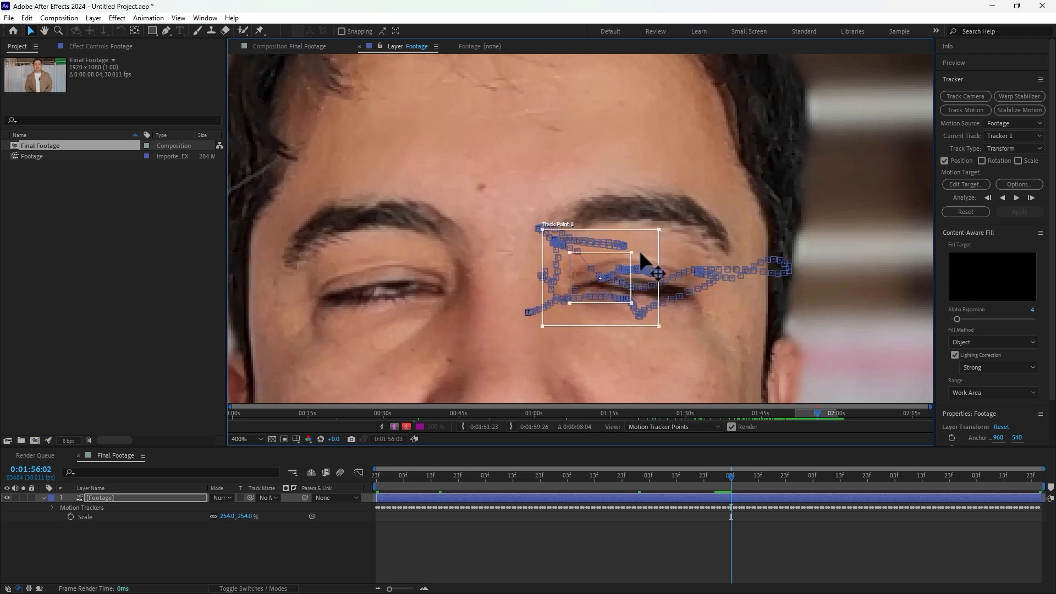
{"action": "left_click_drag", "start_coordinate": [617, 260], "coordinate": [689, 256]}
{"action": "key", "text": "Page_Down"}
{"action": "key", "text": "Page_Down"}
Step: Continue stepping frame by frame to the end of the clip, correcting the track point's position on the eye
{"action": "key", "text": "Page_Down"}
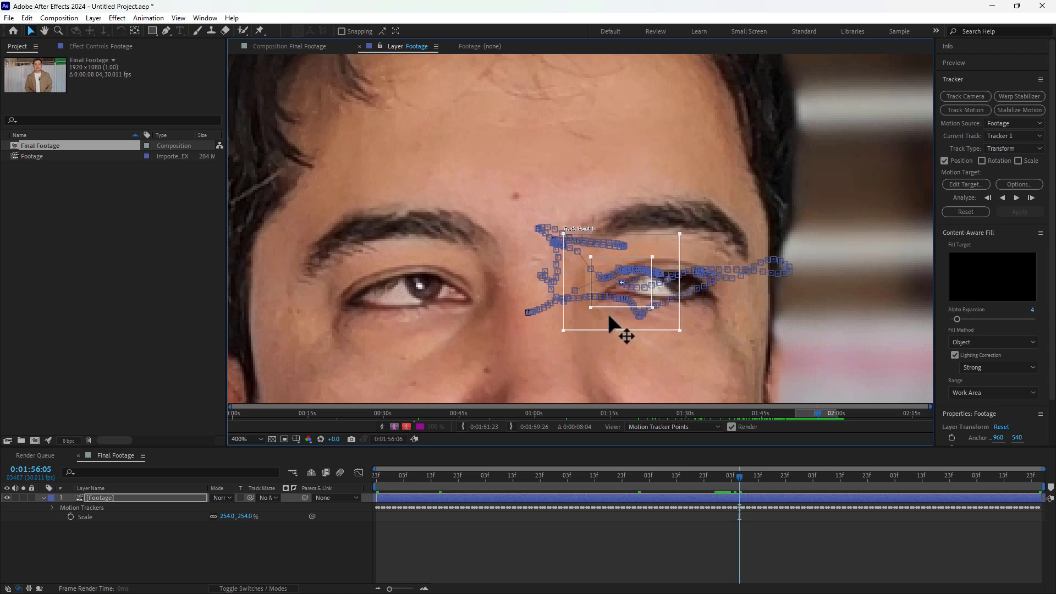
{"action": "left_click_drag", "start_coordinate": [610, 319], "coordinate": [861, 283]}
{"action": "key", "text": "Page_Down"}
{"action": "key", "text": "Page_Down"}
{"action": "key", "text": "Page_Down"}
{"action": "key", "text": "Page_Down"}
{"action": "key", "text": "Page_Down"}
{"action": "key", "text": "Page_Down"}
{"action": "key", "text": "Page_Down"}
{"action": "key", "text": "Page_Down"}
{"action": "key", "text": "Page_Down"}
{"action": "key", "text": "Page_Down"}
{"action": "key", "text": "Page_Down"}
{"action": "key", "text": "Page_Down"}
{"action": "key", "text": "Page_Down"}
{"action": "key", "text": "Page_Down"}
{"action": "key", "text": "Page_Down"}
{"action": "key", "text": "Page_Down"}
{"action": "key", "text": "Page_Down"}
{"action": "key", "text": "Page_Down"}
{"action": "key", "text": "Page_Down"}
{"action": "key", "text": "Page_Down"}
{"action": "key", "text": "Page_Down"}
{"action": "key", "text": "Page_Down"}
{"action": "key", "text": "Page_Down"}
{"action": "key", "text": "Page_Down"}
{"action": "key", "text": "Page_Down"}
{"action": "key", "text": "Page_Down"}
{"action": "key", "text": "Page_Down"}
{"action": "key", "text": "Page_Down"}
{"action": "key", "text": "Page_Down"}
{"action": "key", "text": "Page_Down"}
{"action": "key", "text": "Page_Down"}
{"action": "key", "text": "Page_Down"}
{"action": "key", "text": "Page_Down"}
{"action": "key", "text": "Page_Down"}
{"action": "key", "text": "Page_Down"}
{"action": "key", "text": "Page_Down"}
{"action": "key", "text": "Page_Down"}
{"action": "key", "text": "Page_Down"}
{"action": "left_click_drag", "start_coordinate": [753, 306], "coordinate": [804, 299]}
{"action": "key", "text": "Page_Down"}
{"action": "key", "text": "Page_Down"}
{"action": "key", "text": "Page_Down"}
{"action": "key", "text": "Page_Down"}
{"action": "key", "text": "Page_Down"}
{"action": "key", "text": "Page_Down"}
{"action": "key", "text": "Page_Down"}
{"action": "key", "text": "Page_Down"}
{"action": "key", "text": "Page_Down"}
{"action": "key", "text": "Page_Down"}
{"action": "key", "text": "Page_Down"}
{"action": "key", "text": "Page_Down"}
{"action": "key", "text": "Page_Down"}
{"action": "key", "text": "Page_Down"}
{"action": "key", "text": "Page_Down"}
{"action": "key", "text": "Page_Down"}
{"action": "left_click_drag", "start_coordinate": [731, 329], "coordinate": [778, 327]}
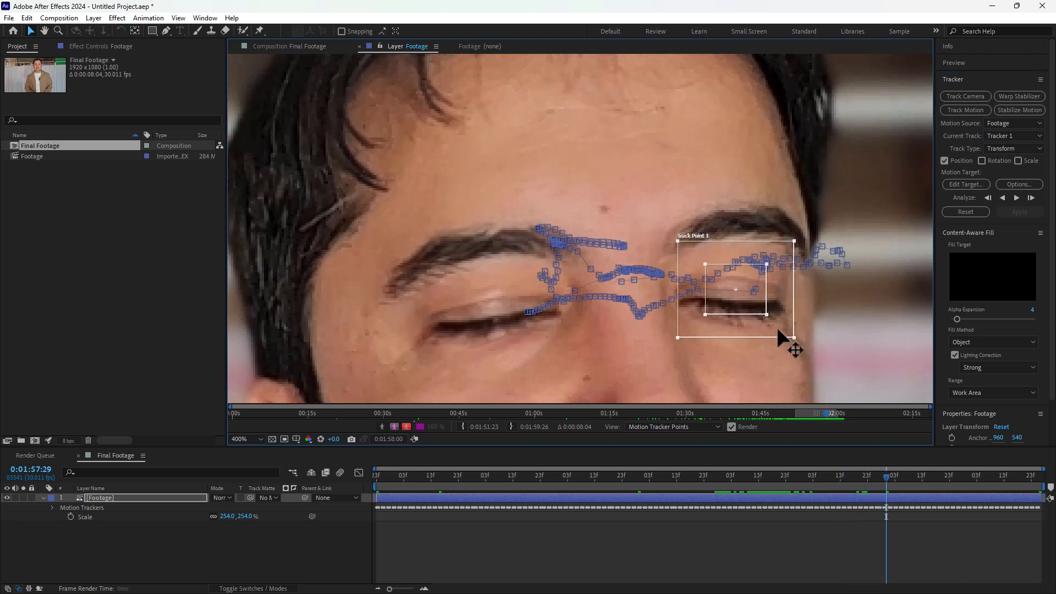
{"action": "key", "text": "Page_Down"}
{"action": "key", "text": "Page_Down"}
{"action": "key", "text": "Page_Down"}
{"action": "mouse_move", "coordinate": [683, 330]}
{"action": "left_mouse_down"}
{"action": "mouse_move", "coordinate": [730, 327]}
{"action": "mouse_move", "coordinate": [710, 332]}
{"action": "mouse_move", "coordinate": [711, 343]}
{"action": "mouse_move", "coordinate": [699, 333]}
{"action": "mouse_move", "coordinate": [722, 330]}
{"action": "mouse_move", "coordinate": [695, 321]}
{"action": "mouse_move", "coordinate": [687, 345]}
{"action": "left_mouse_up"}
{"action": "key", "text": "Page_Down"}
{"action": "key", "text": "Page_Down"}
{"action": "key", "text": "Page_Down"}
{"action": "key", "text": "Page_Down"}
{"action": "key", "text": "Page_Down"}
{"action": "key", "text": "Page_Down"}
{"action": "key", "text": "Page_Down"}
{"action": "key", "text": "Page_Down"}
{"action": "key", "text": "Page_Down"}
{"action": "key", "text": "Page_Down"}
{"action": "key", "text": "Page_Down"}
{"action": "key", "text": "Page_Down"}
{"action": "key", "text": "Page_Down"}
{"action": "key", "text": "Page_Down"}
{"action": "key", "text": "Page_Down"}
{"action": "key", "text": "Page_Down"}
{"action": "key", "text": "Page_Down"}
{"action": "key", "text": "Page_Down"}
{"action": "key", "text": "Page_Down"}
{"action": "key", "text": "Page_Down"}
{"action": "key", "text": "Page_Down"}
{"action": "key", "text": "Page_Down"}
{"action": "key", "text": "Page_Down"}
{"action": "key", "text": "Page_Down"}
{"action": "key", "text": "Page_Down"}
{"action": "key", "text": "Page_Down"}
{"action": "key", "text": "Page_Down"}
{"action": "key", "text": "Page_Down"}
{"action": "key", "text": "Page_Down"}
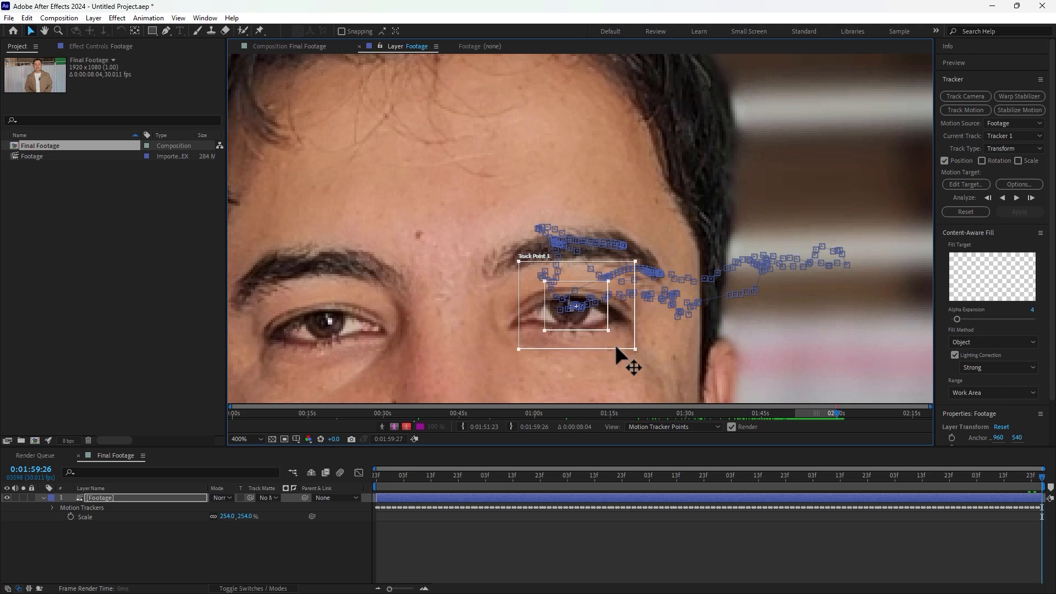
Step: Move the playhead to 0:01:54:23 and create a new null object in the composition
{"action": "left_click_drag", "start_coordinate": [552, 475], "coordinate": [624, 482]}
{"action": "right_click", "coordinate": [236, 581]}
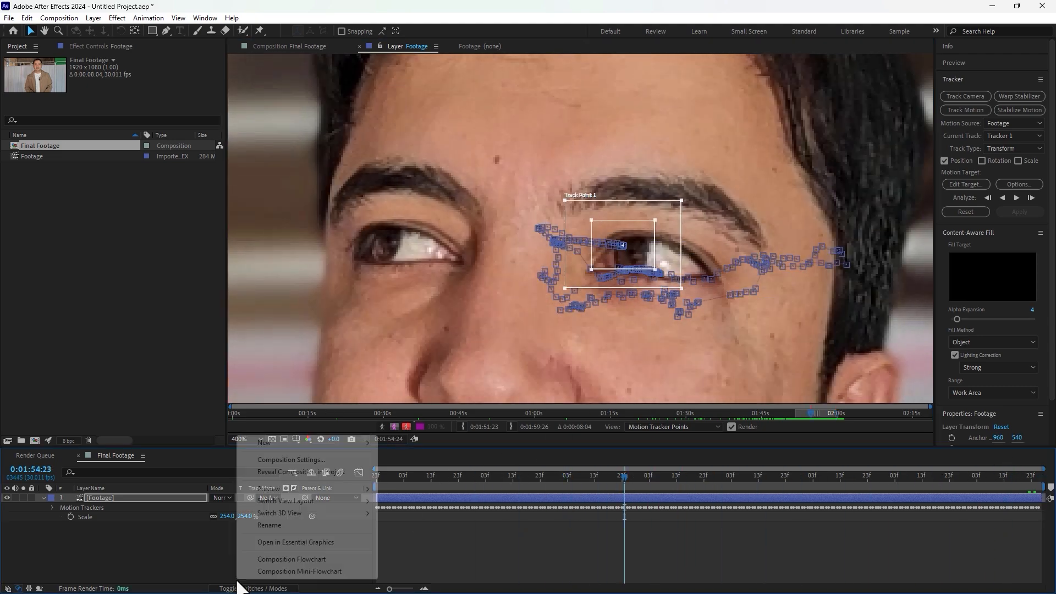
{"action": "mouse_move", "coordinate": [296, 446]}
{"action": "left_click", "coordinate": [403, 505]}
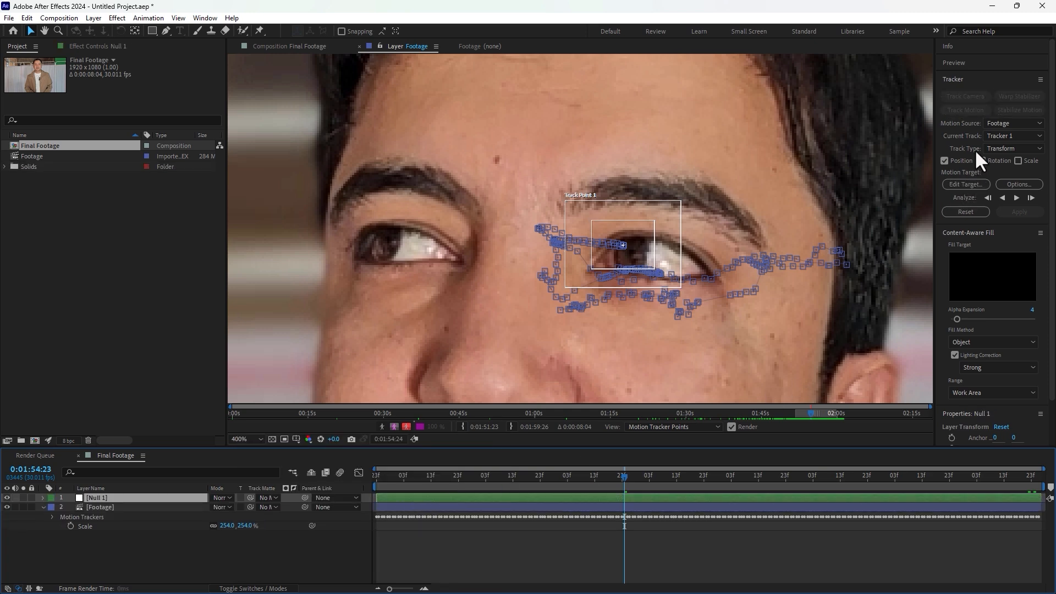
Step: Set the tracker's motion target to Null 1 and apply the track in X and Y dimensions
{"action": "left_click", "coordinate": [962, 184]}
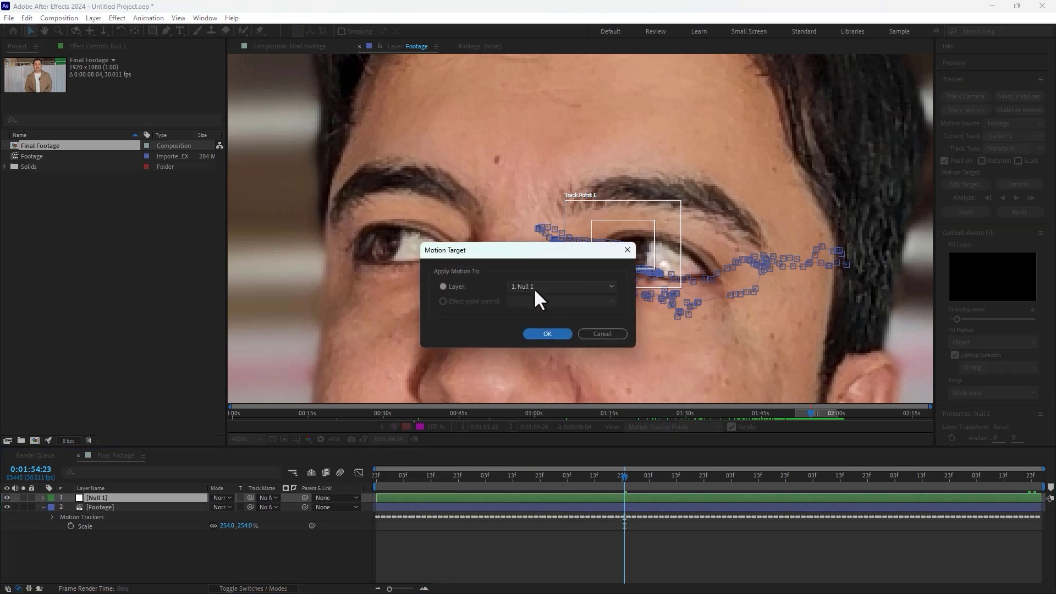
{"action": "left_click", "coordinate": [549, 334]}
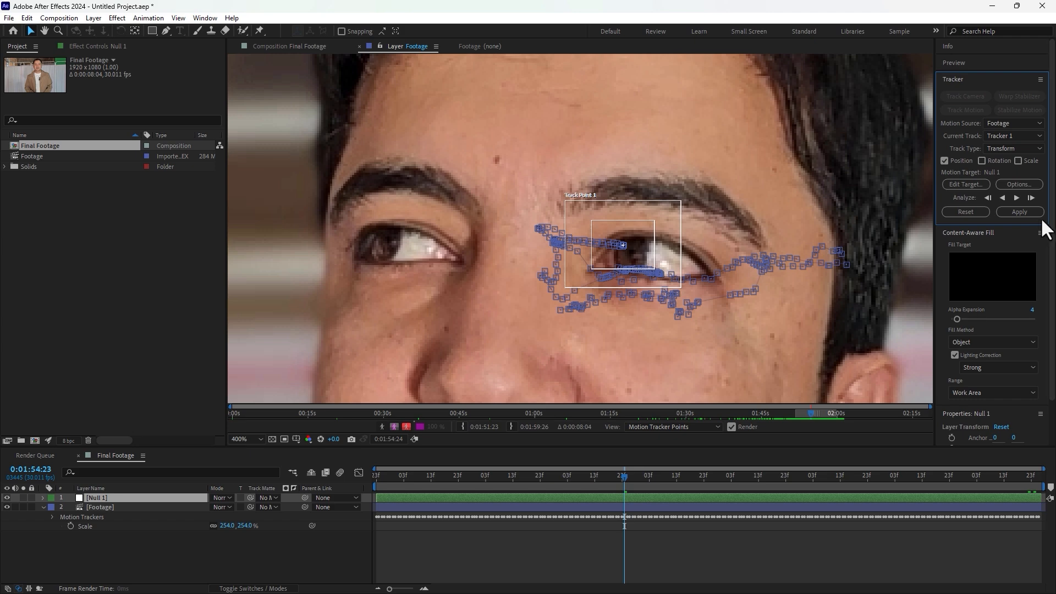
{"action": "left_click", "coordinate": [1019, 212]}
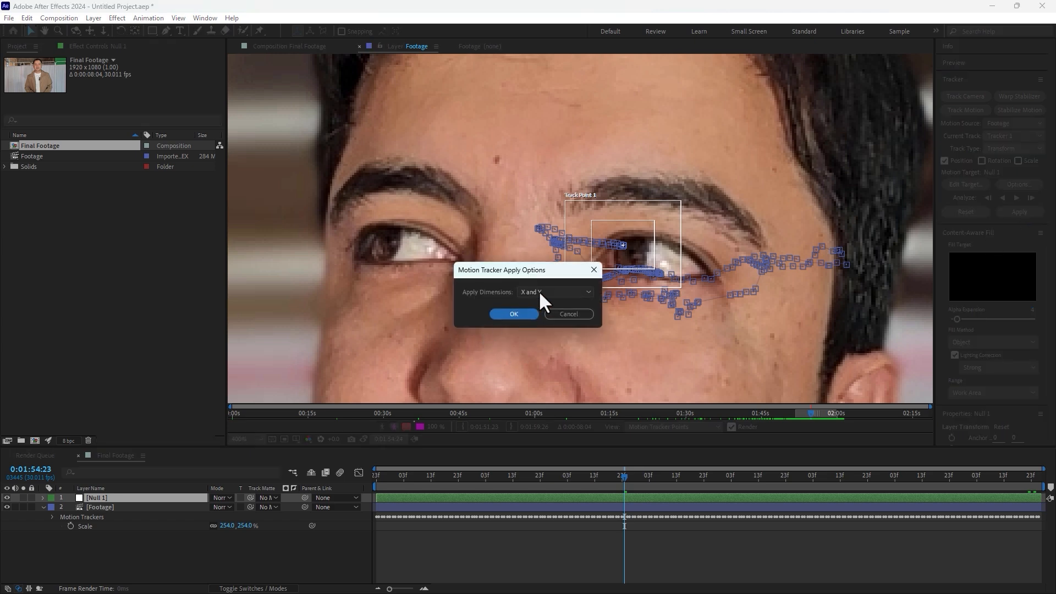
{"action": "left_click", "coordinate": [515, 313]}
Step: Return to the composition, select the Footage layer at 0:01:53:09 and switch to the Effects workspace
{"action": "left_click", "coordinate": [698, 537]}
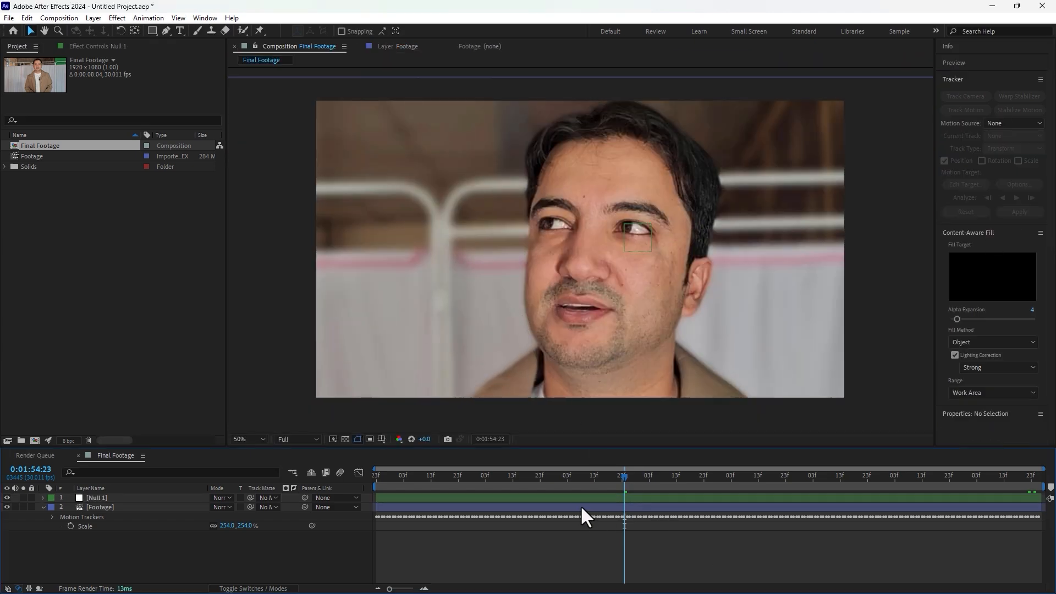
{"action": "left_click_drag", "start_coordinate": [584, 477], "coordinate": [503, 505]}
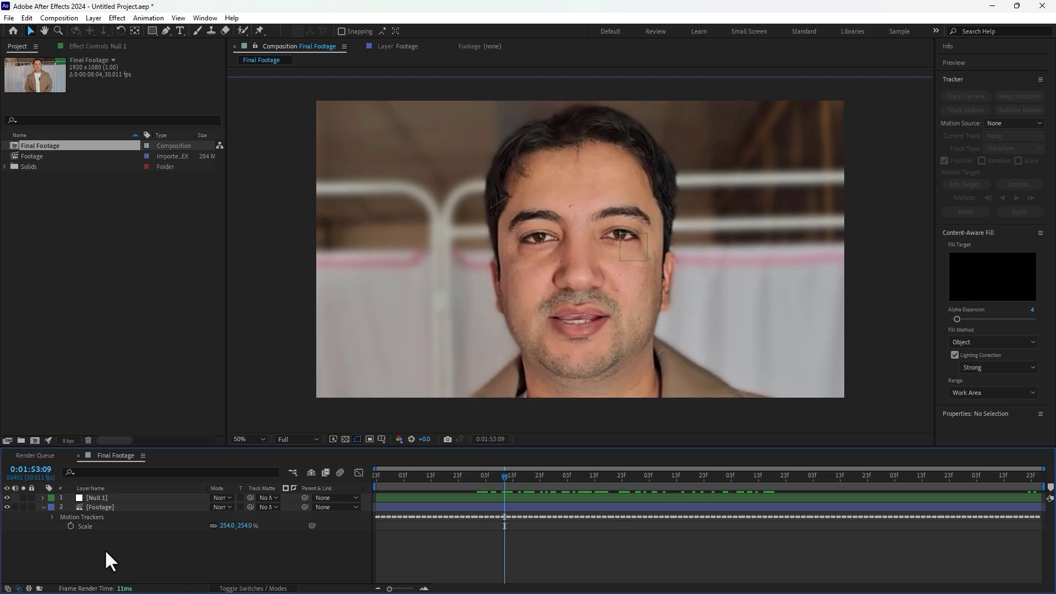
{"action": "left_click", "coordinate": [108, 509]}
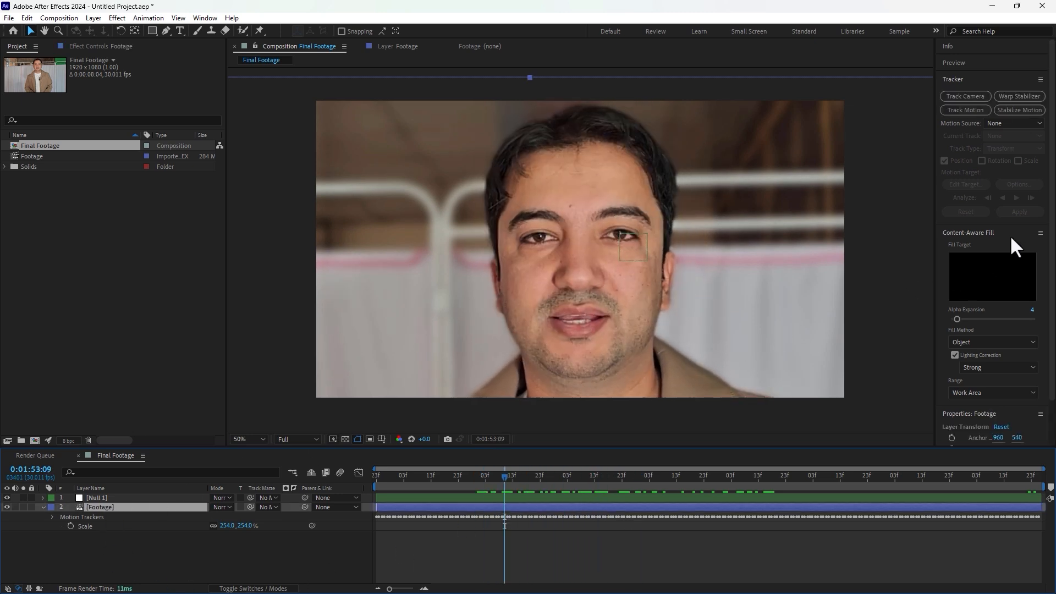
{"action": "left_click", "coordinate": [934, 29]}
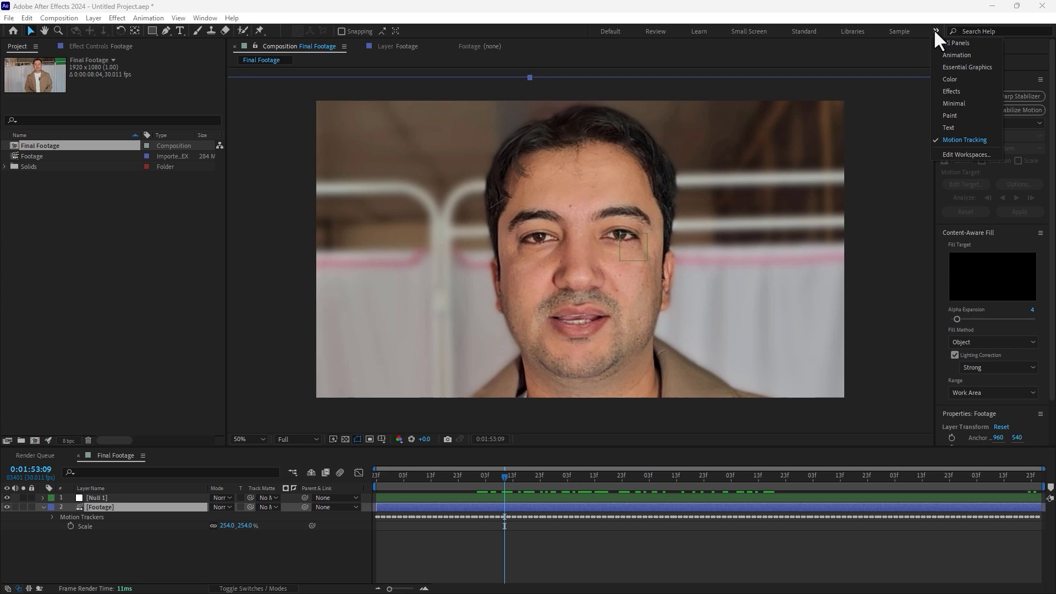
{"action": "left_click", "coordinate": [958, 94]}
Step: Apply the Curves effect to the Footage layer and bend the curve into an S-shape for more contrast
{"action": "left_click", "coordinate": [968, 282]}
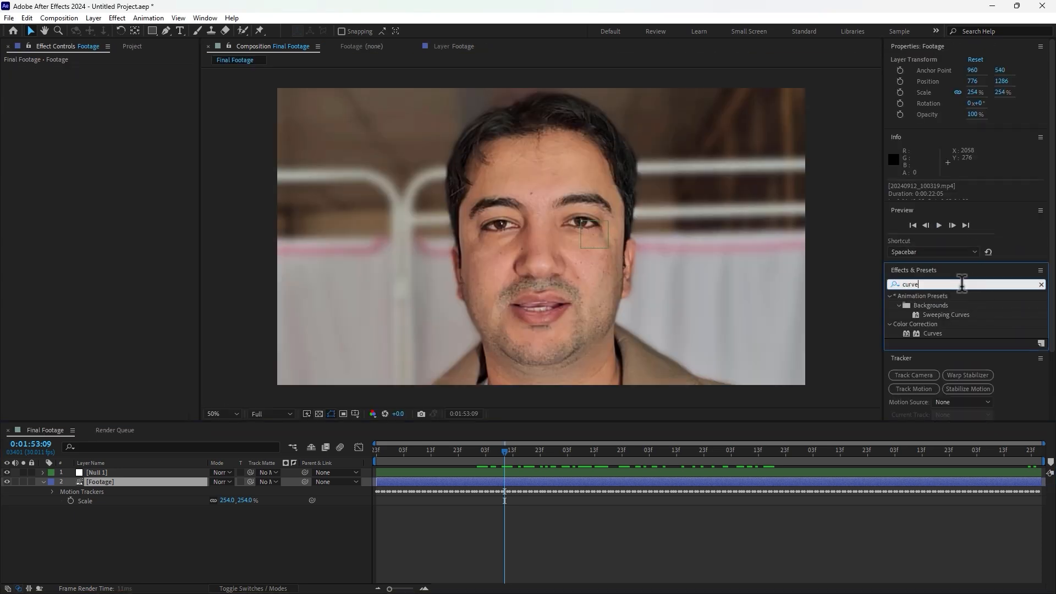
{"action": "type", "text": "curve"}
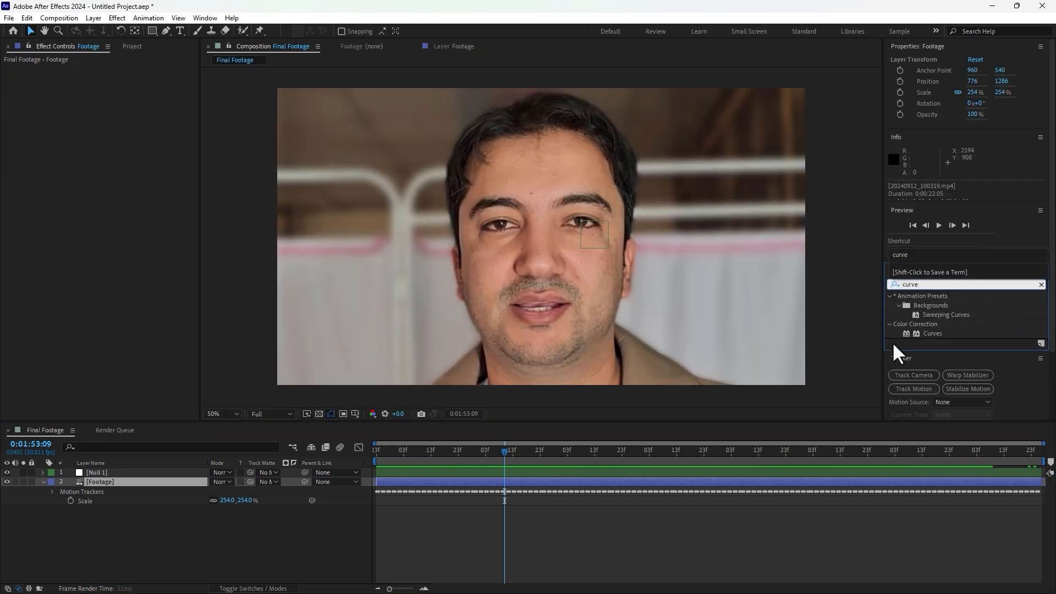
{"action": "left_click", "coordinate": [913, 333]}
{"action": "left_click_drag", "start_coordinate": [913, 334], "coordinate": [428, 286]}
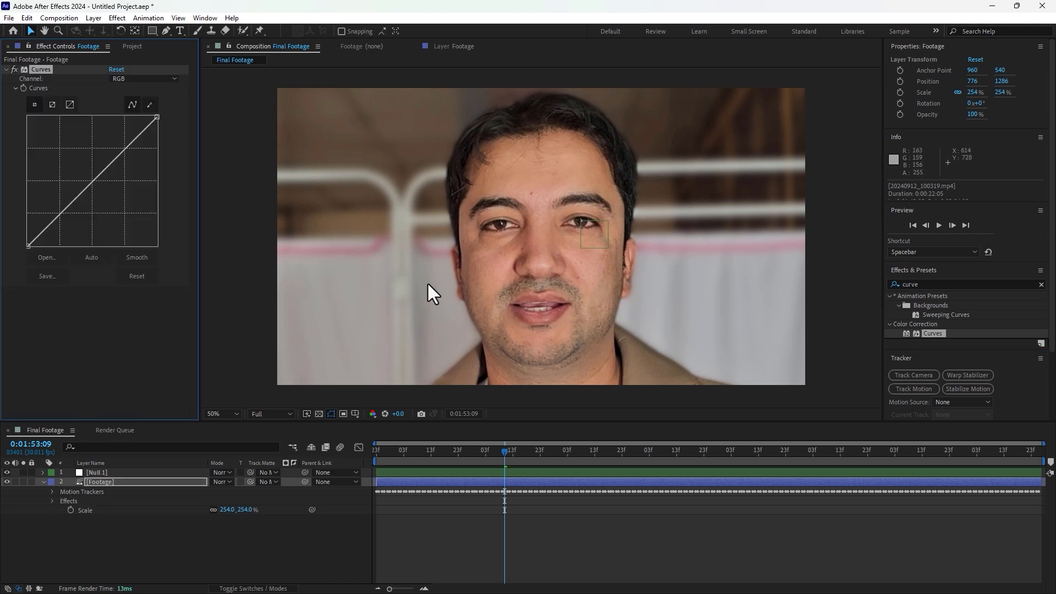
{"action": "left_click_drag", "start_coordinate": [72, 202], "coordinate": [72, 214]}
{"action": "left_click_drag", "start_coordinate": [119, 165], "coordinate": [111, 160]}
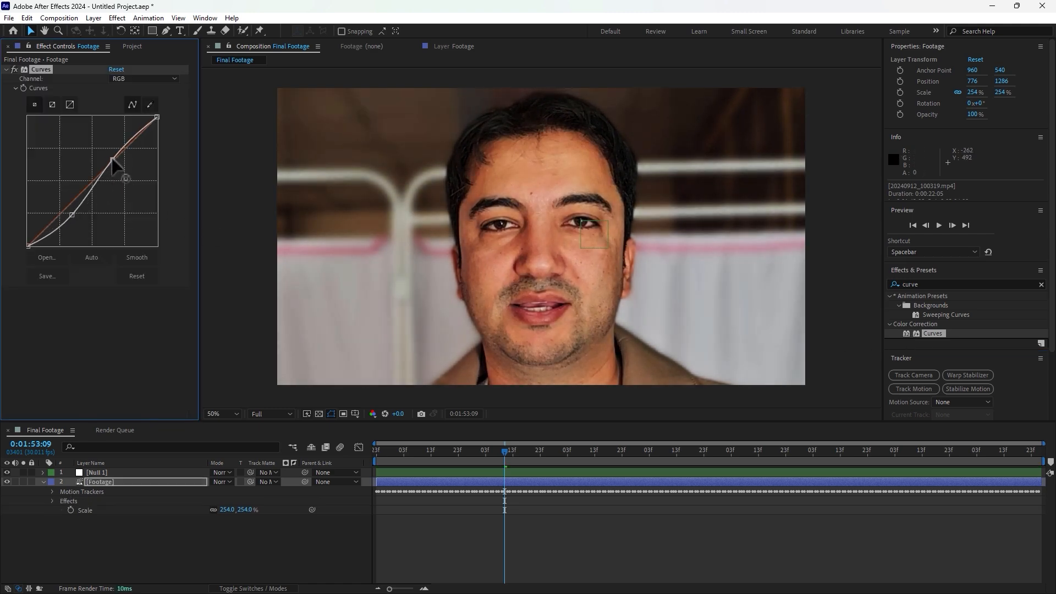
Step: Apply the Tint effect to the footage and set Amount to Tint to 32%
{"action": "left_click", "coordinate": [944, 283]}
{"action": "type", "text": "tint"}
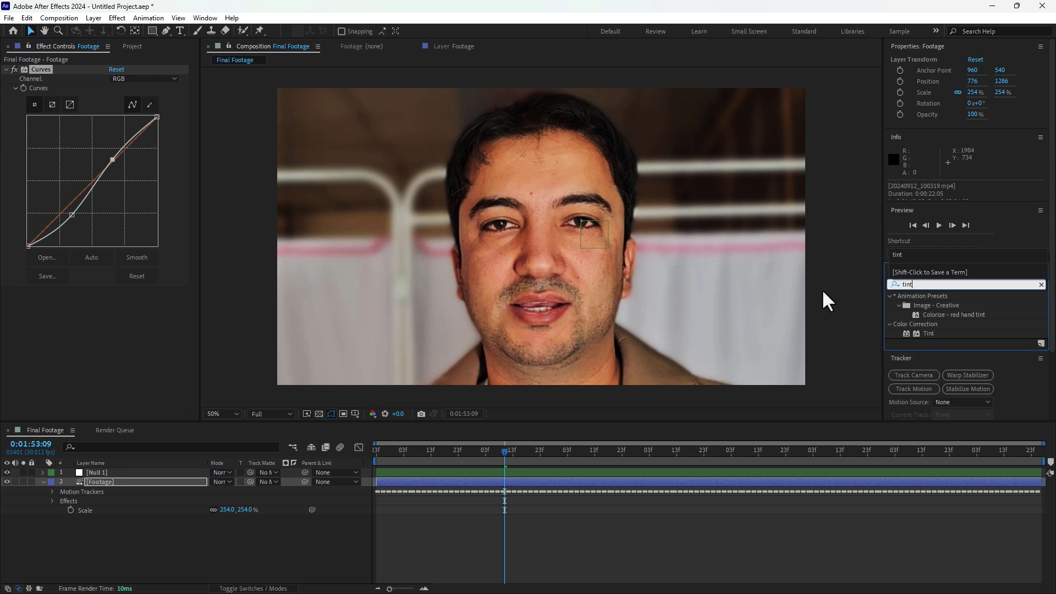
{"action": "double_click", "coordinate": [929, 333]}
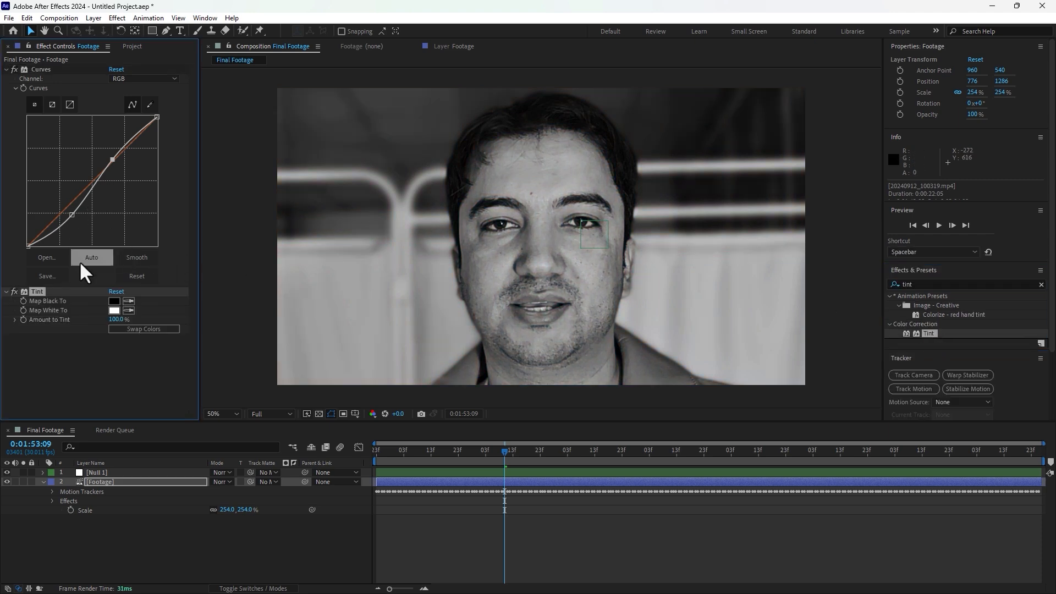
{"action": "left_click_drag", "start_coordinate": [113, 320], "coordinate": [98, 335]}
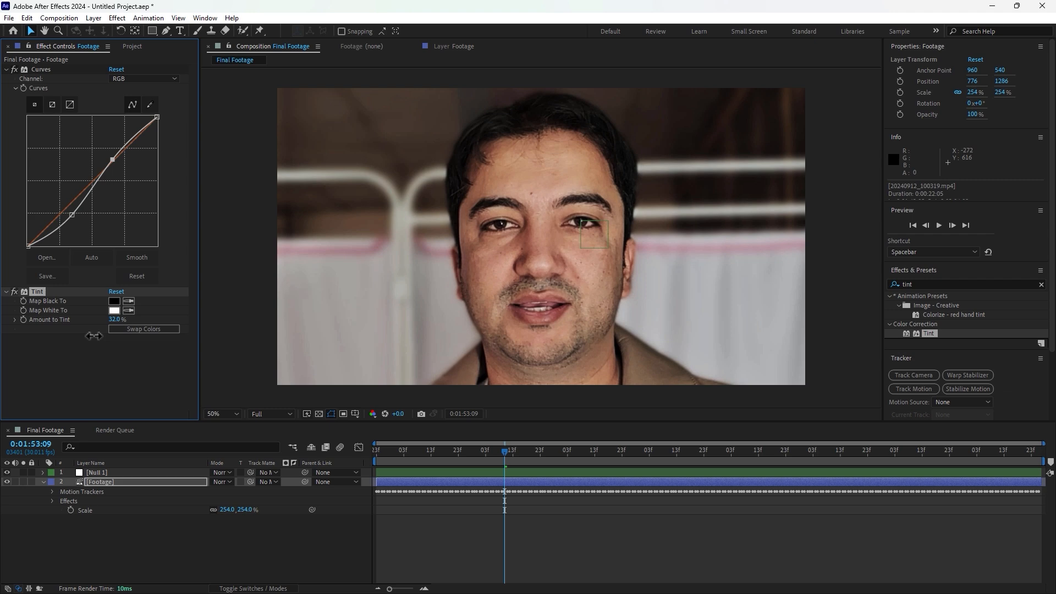
Step: Apply Cineon Converter, set Conversion Type to Log to Log, and adjust its black, white points and gamma
{"action": "left_click", "coordinate": [924, 287]}
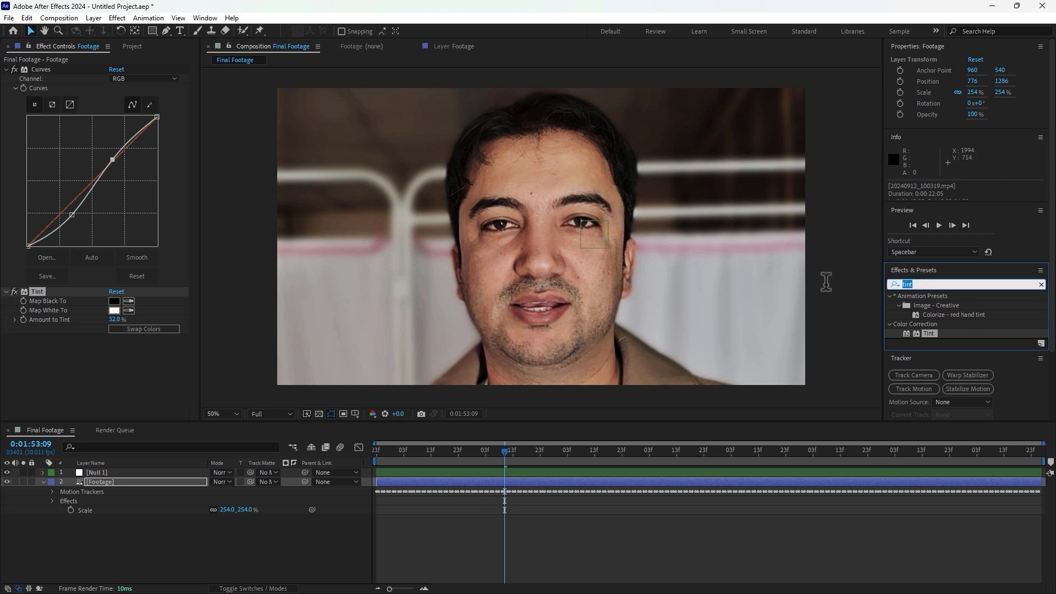
{"action": "type", "text": "cine"}
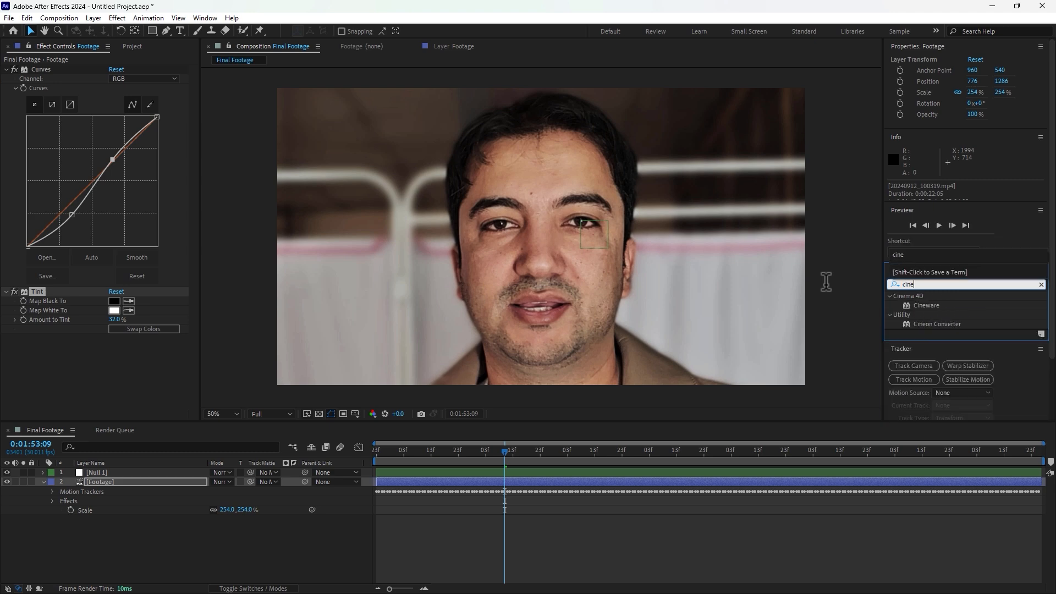
{"action": "double_click", "coordinate": [952, 324]}
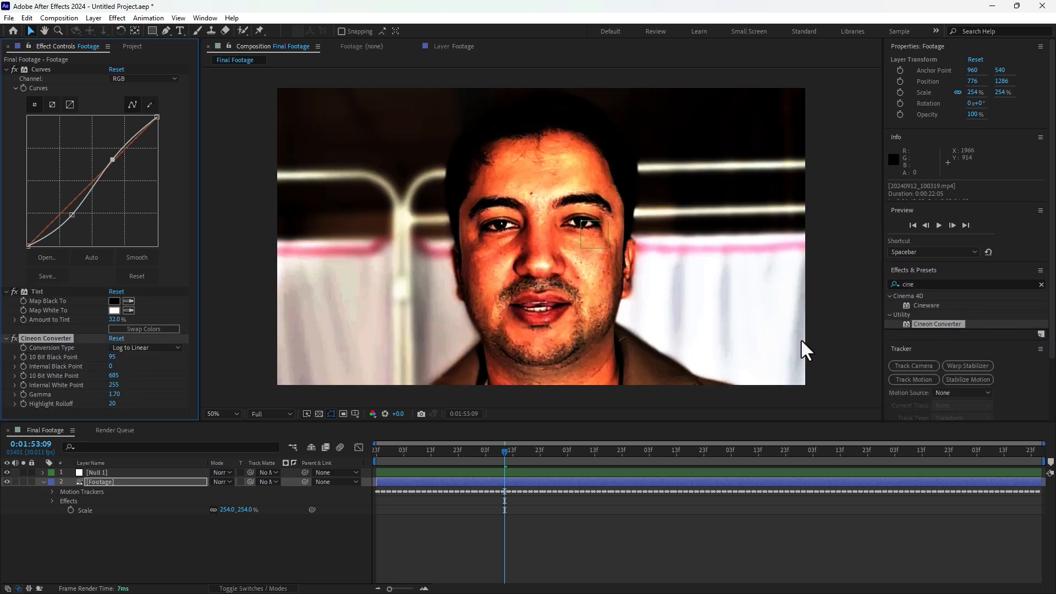
{"action": "left_click", "coordinate": [144, 349]}
{"action": "left_click", "coordinate": [156, 384]}
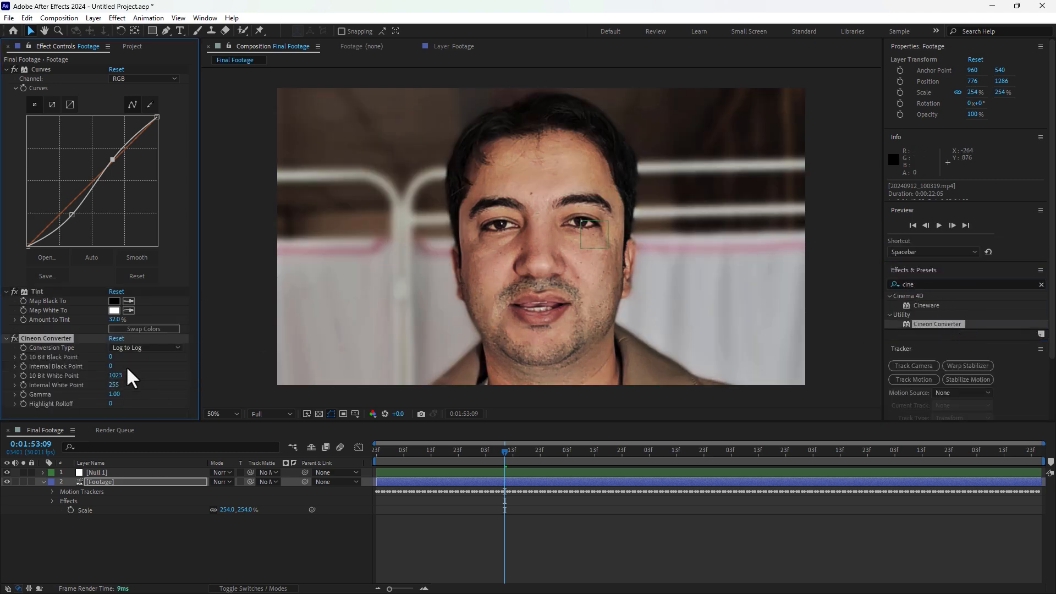
{"action": "left_click_drag", "start_coordinate": [118, 357], "coordinate": [128, 384]}
Step: Create a new solid layer named Face Mask
{"action": "left_click", "coordinate": [223, 537]}
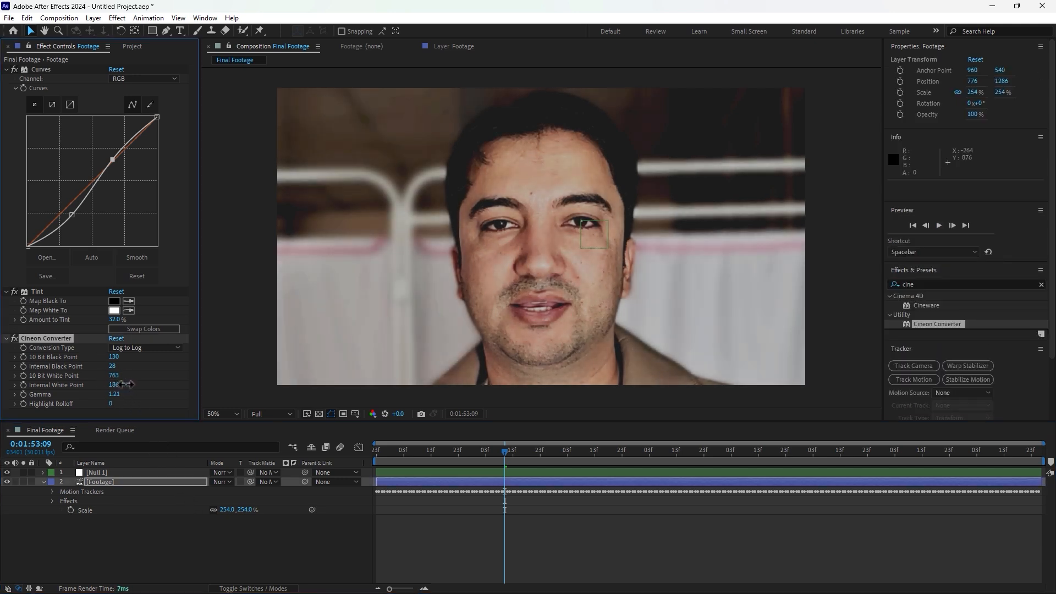
{"action": "left_click", "coordinate": [271, 556]}
{"action": "key", "text": "ctrl+y"}
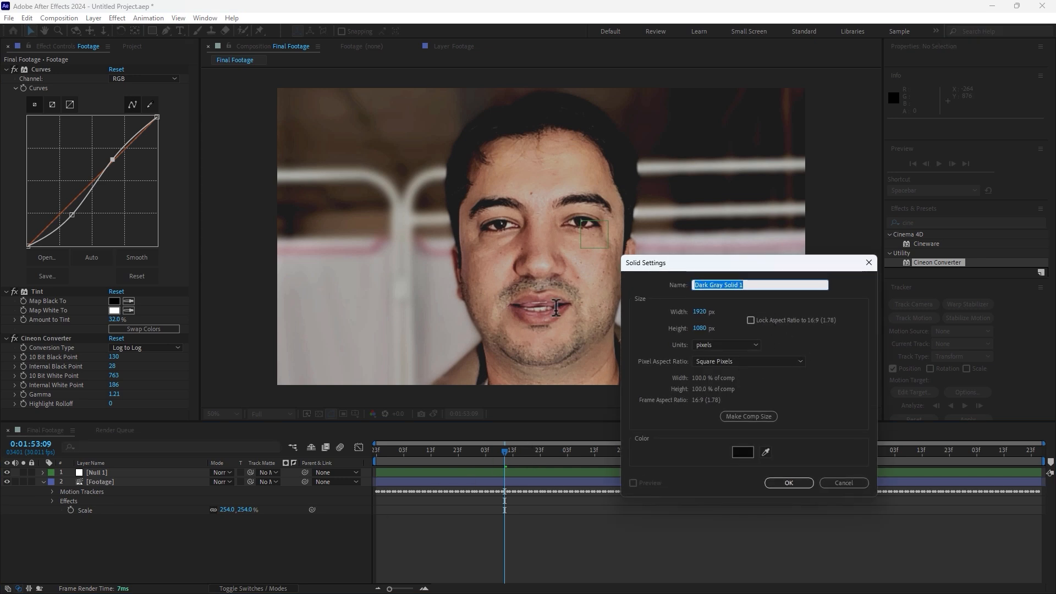
{"action": "type", "text": "Face Mask"}
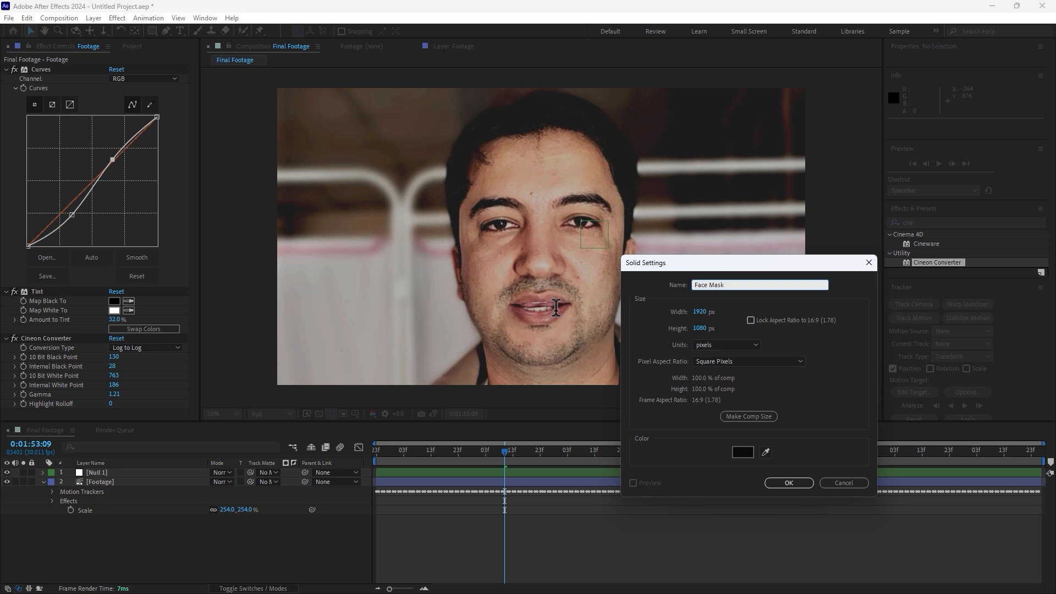
{"action": "key", "text": "Return"}
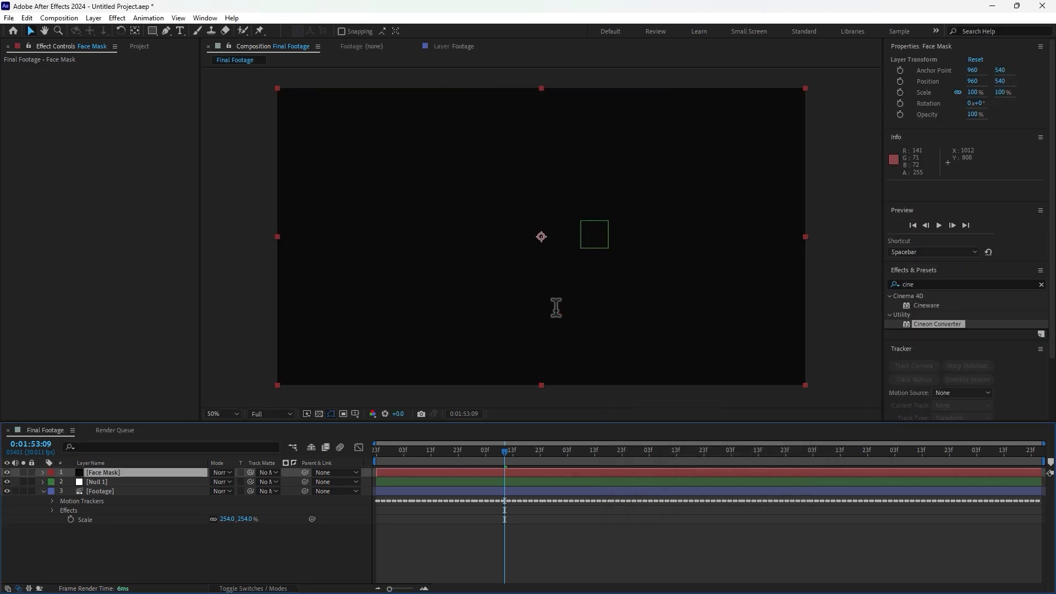
Step: Hide the Face Mask layer and draw a closed Pen mask tracing the outline of the subject's face
{"action": "left_click", "coordinate": [7, 472]}
{"action": "left_click", "coordinate": [165, 30]}
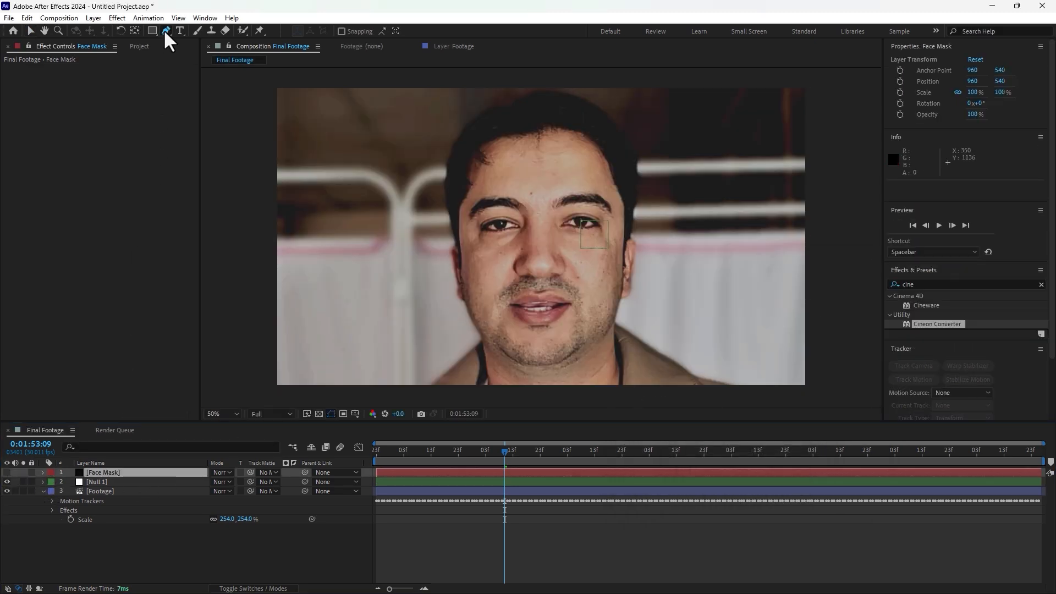
{"action": "left_click", "coordinate": [573, 378]}
{"action": "left_click_drag", "start_coordinate": [624, 291], "coordinate": [624, 269]}
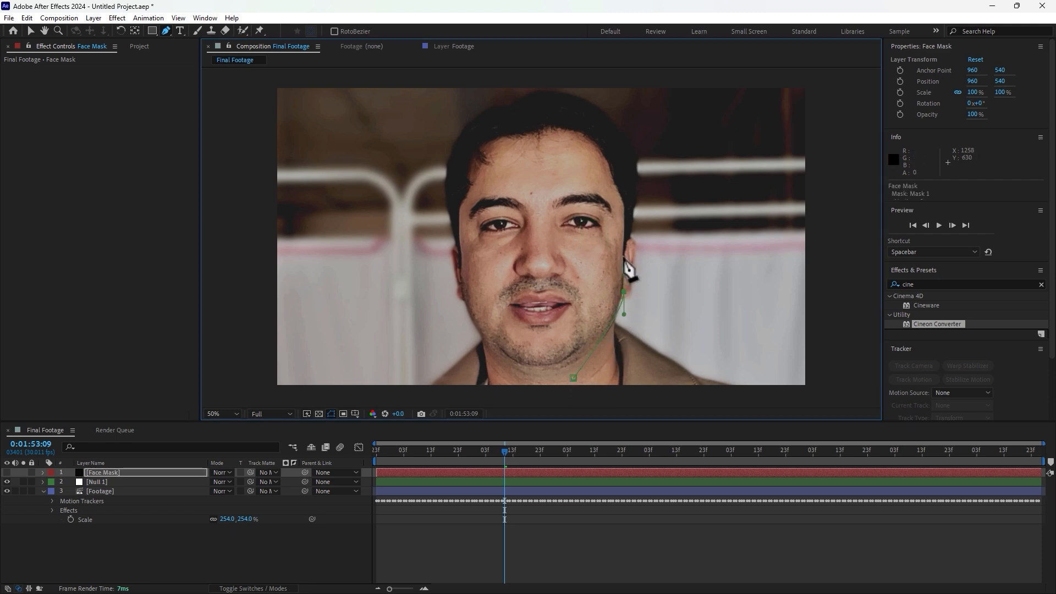
{"action": "left_click_drag", "start_coordinate": [616, 186], "coordinate": [596, 152]}
{"action": "left_click", "coordinate": [566, 138]}
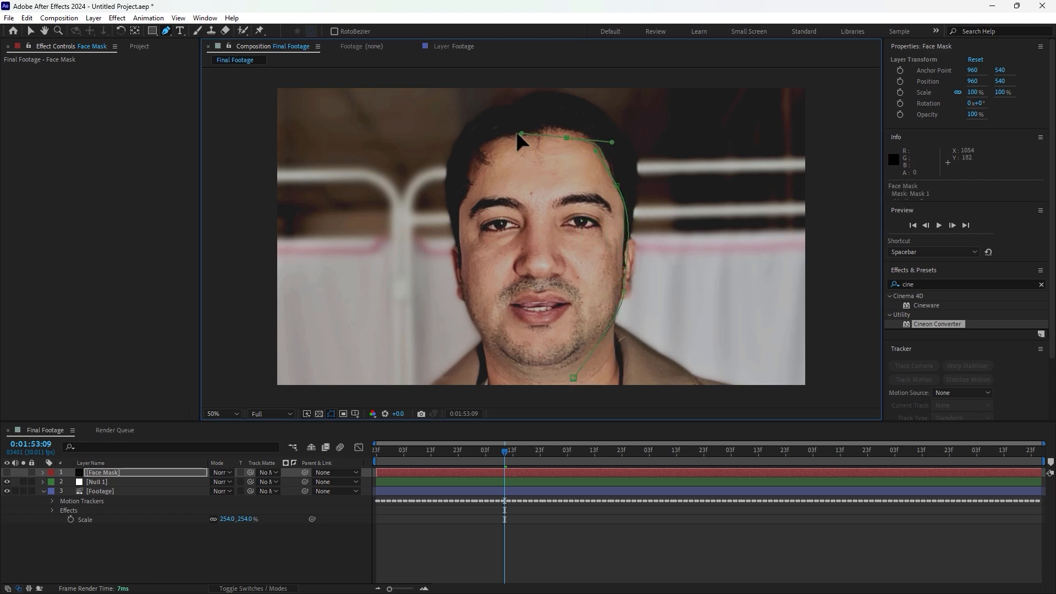
{"action": "left_click_drag", "start_coordinate": [505, 134], "coordinate": [476, 147]}
{"action": "left_click", "coordinate": [461, 283]}
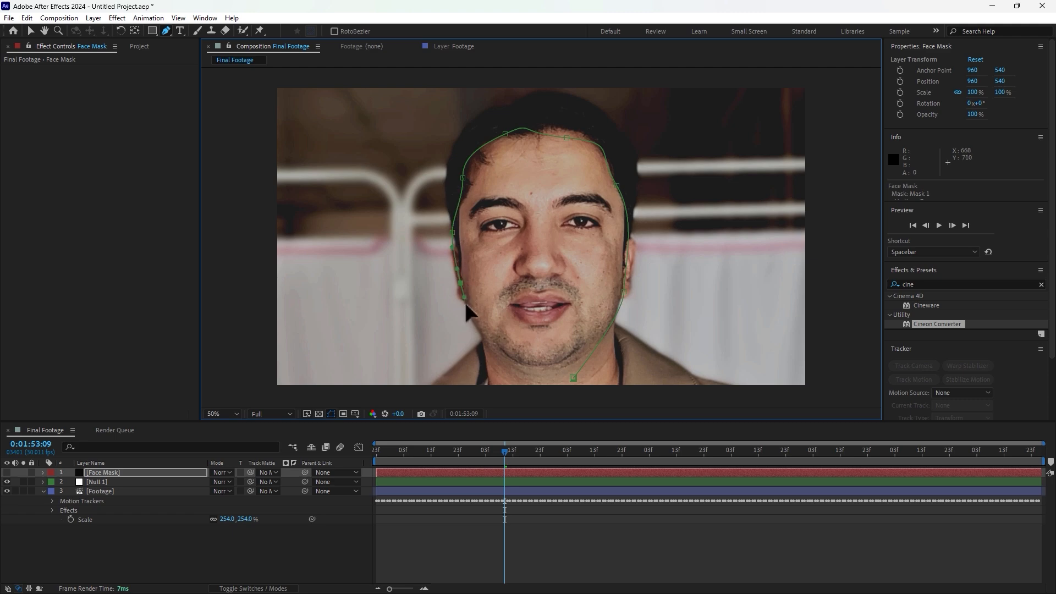
{"action": "left_click", "coordinate": [480, 338]}
{"action": "left_click", "coordinate": [508, 371]}
{"action": "left_click", "coordinate": [559, 382]}
{"action": "left_click", "coordinate": [573, 379]}
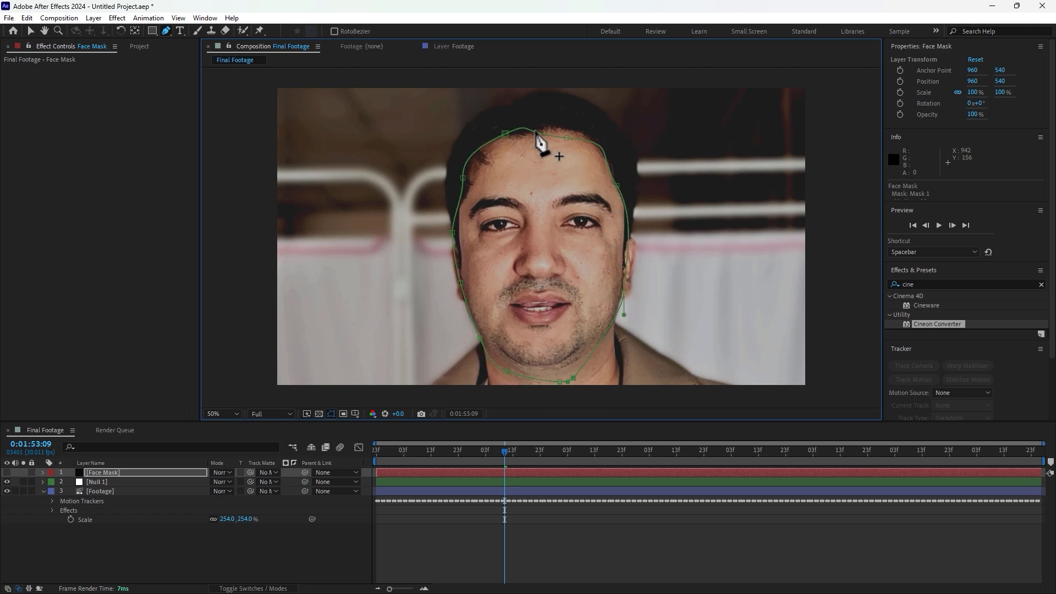
Step: Refine the face mask's vertices and curve handles so the path hugs the subject's face outline
{"action": "left_click_drag", "start_coordinate": [566, 138], "coordinate": [570, 124]}
{"action": "left_click_drag", "start_coordinate": [505, 134], "coordinate": [499, 136]}
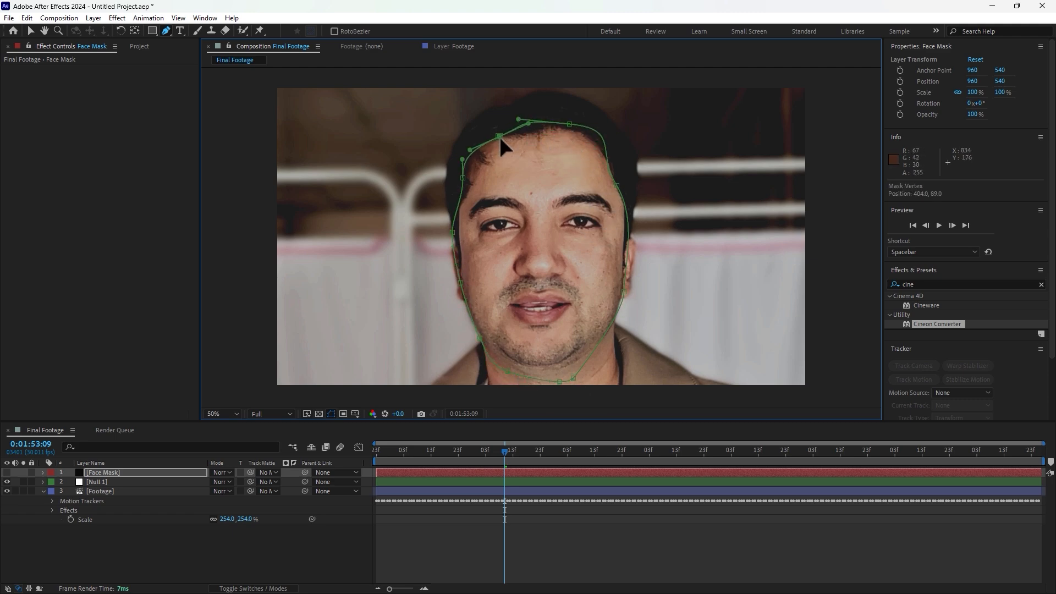
{"action": "left_click_drag", "start_coordinate": [616, 186], "coordinate": [622, 198]}
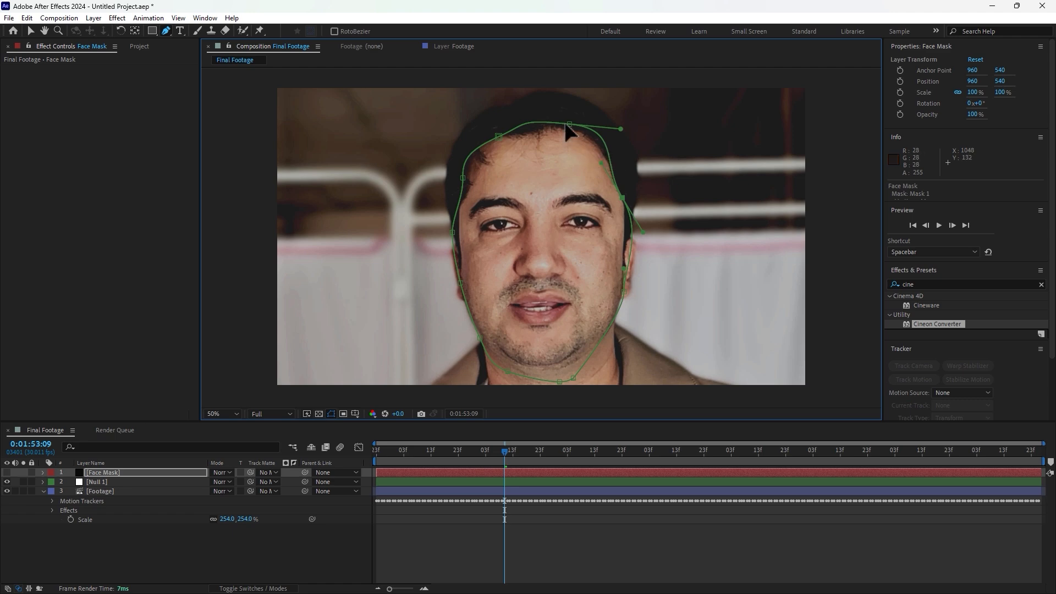
{"action": "left_click_drag", "start_coordinate": [570, 124], "coordinate": [565, 128]}
{"action": "left_click_drag", "start_coordinate": [623, 290], "coordinate": [618, 295]}
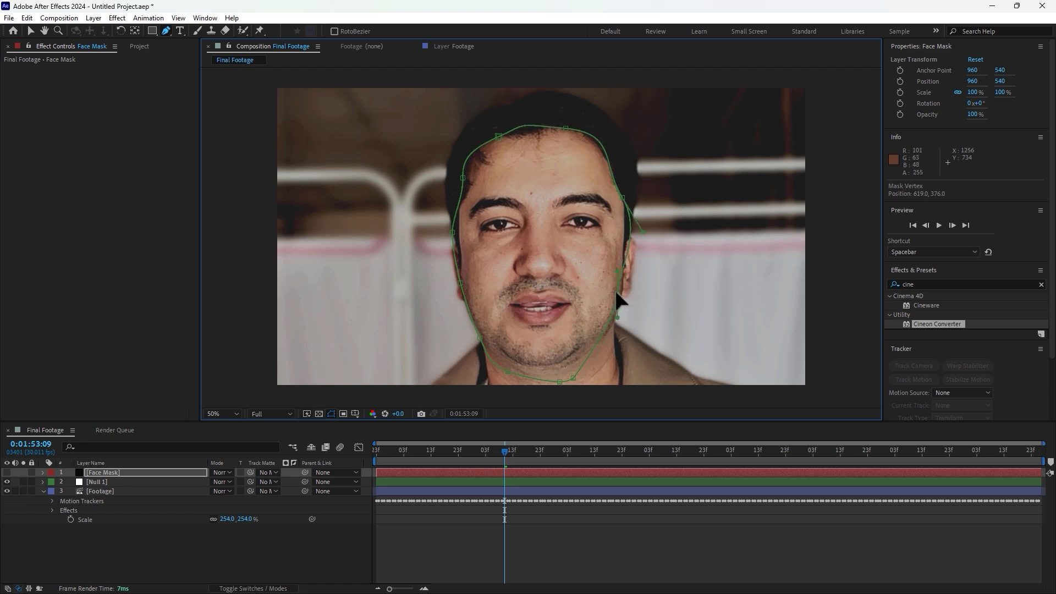
{"action": "left_click_drag", "start_coordinate": [643, 232], "coordinate": [634, 235]}
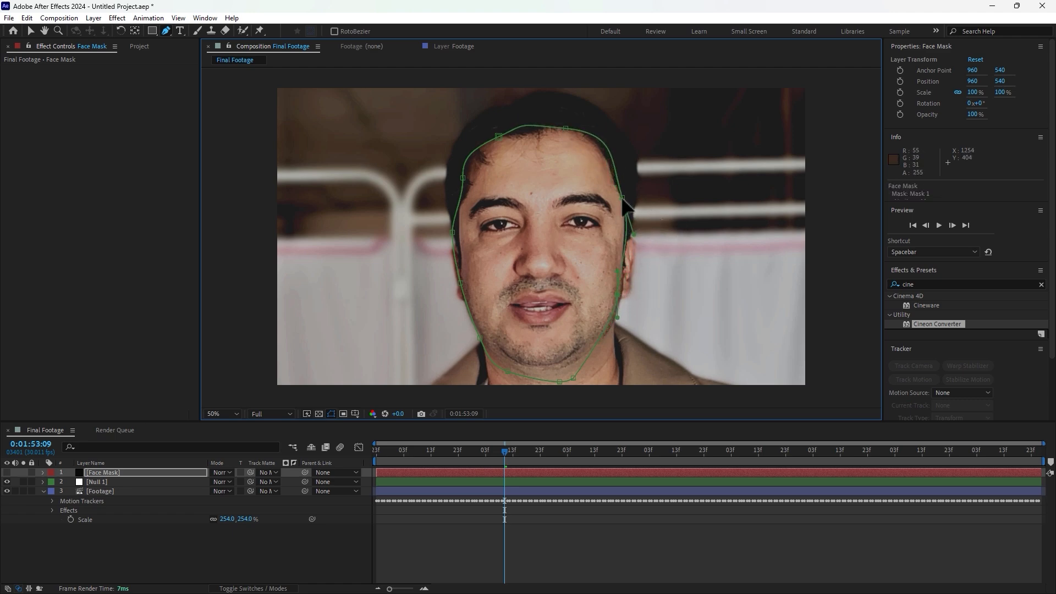
{"action": "left_click_drag", "start_coordinate": [622, 198], "coordinate": [618, 202]}
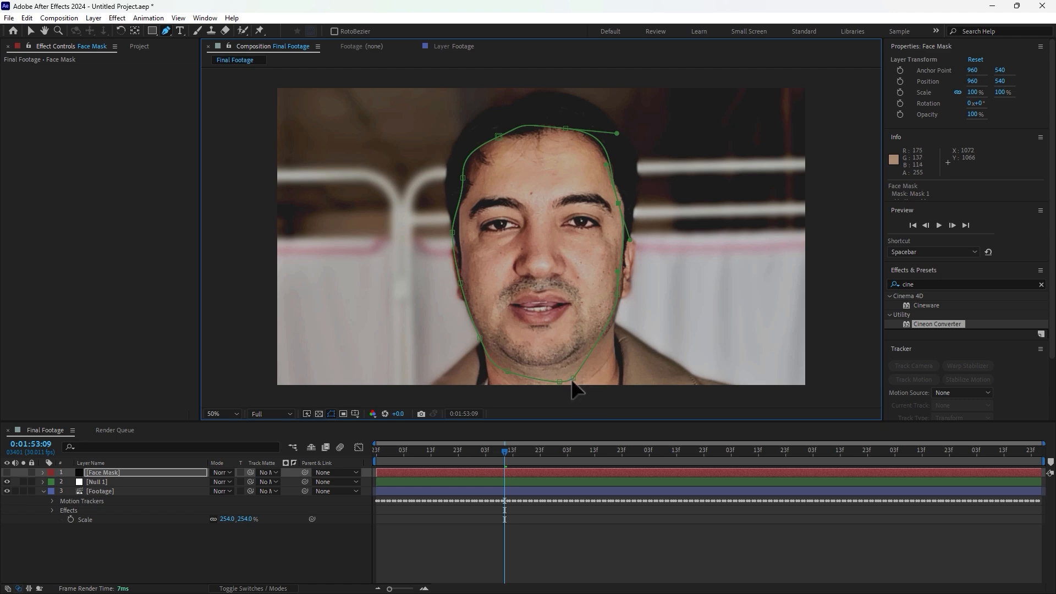
{"action": "left_click_drag", "start_coordinate": [572, 378], "coordinate": [593, 369]}
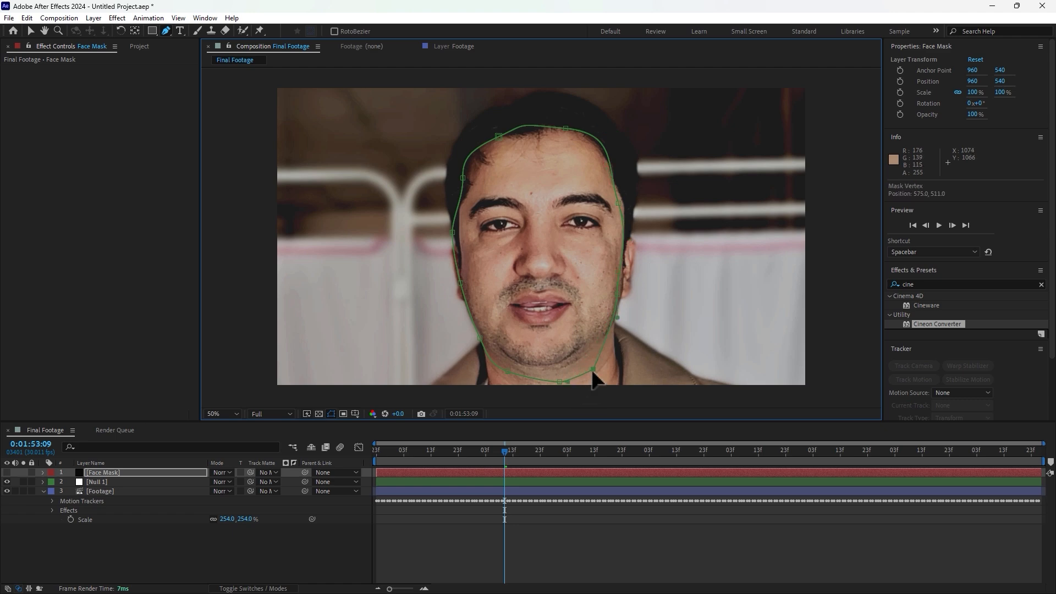
Step: Unhide the Face Mask layer and set its mask mode to Subtract
{"action": "left_click", "coordinate": [7, 471]}
{"action": "left_click", "coordinate": [119, 470]}
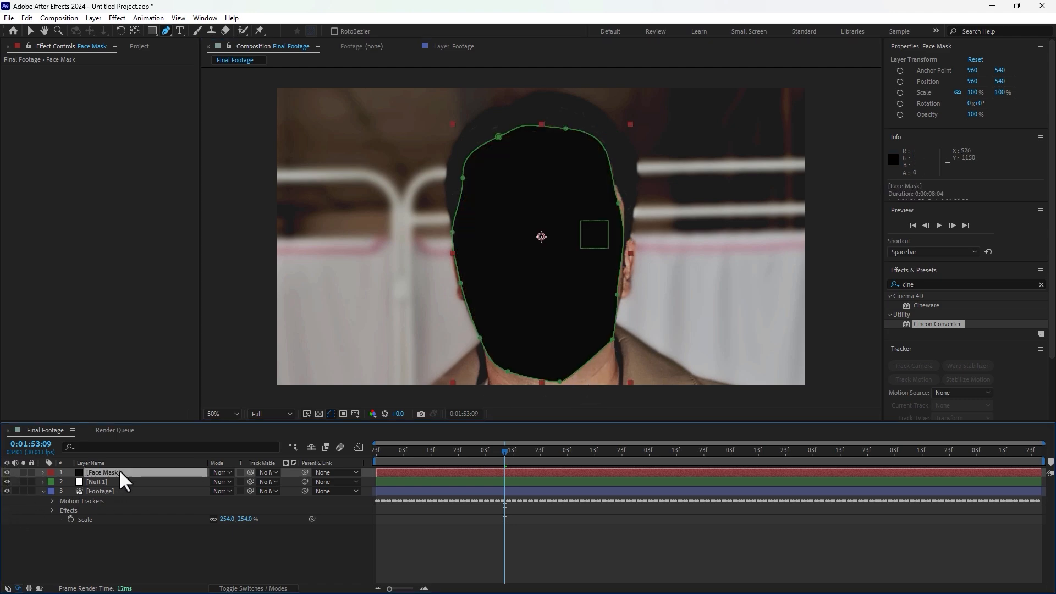
{"action": "key", "text": "m"}
{"action": "left_click", "coordinate": [221, 483]}
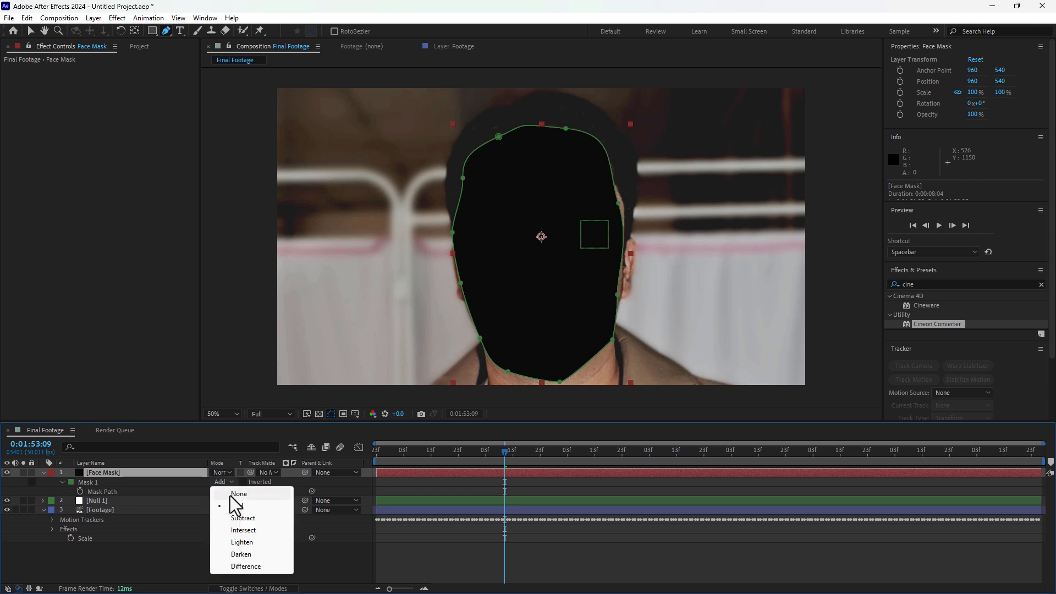
{"action": "left_click", "coordinate": [233, 516]}
Step: Set the mask feather to 355 pixels and the mask expansion to -106 pixels
{"action": "key", "text": "m"}
{"action": "key", "text": "m"}
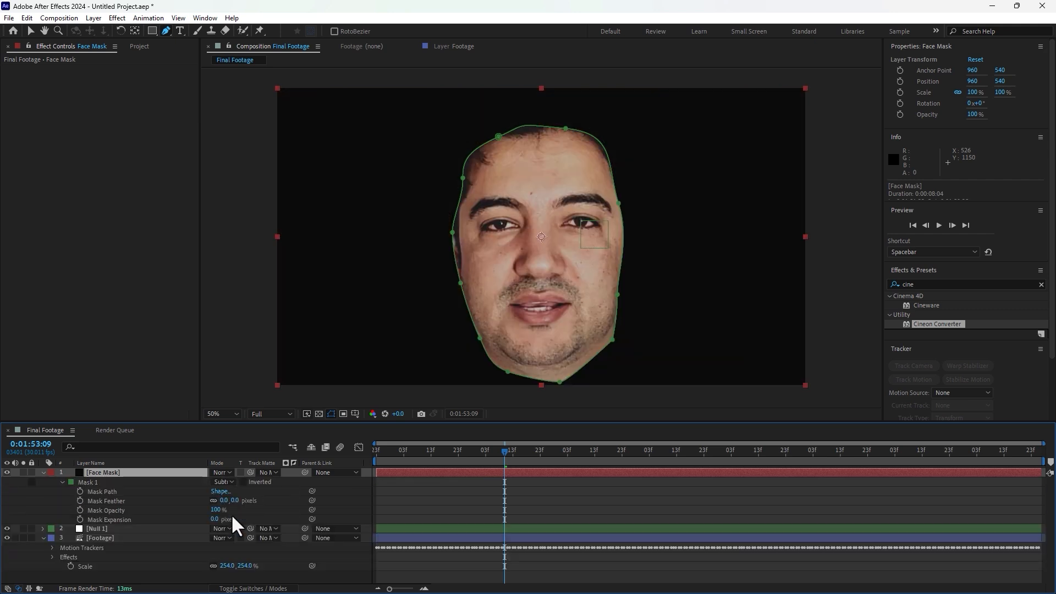
{"action": "left_click_drag", "start_coordinate": [228, 501], "coordinate": [413, 444]}
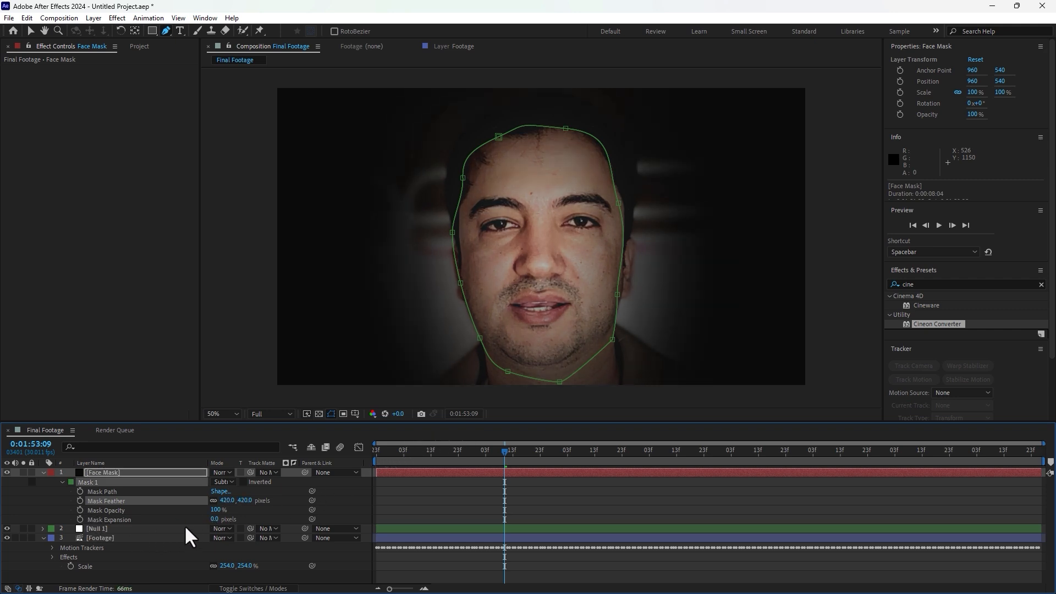
{"action": "left_click_drag", "start_coordinate": [215, 519], "coordinate": [168, 516]}
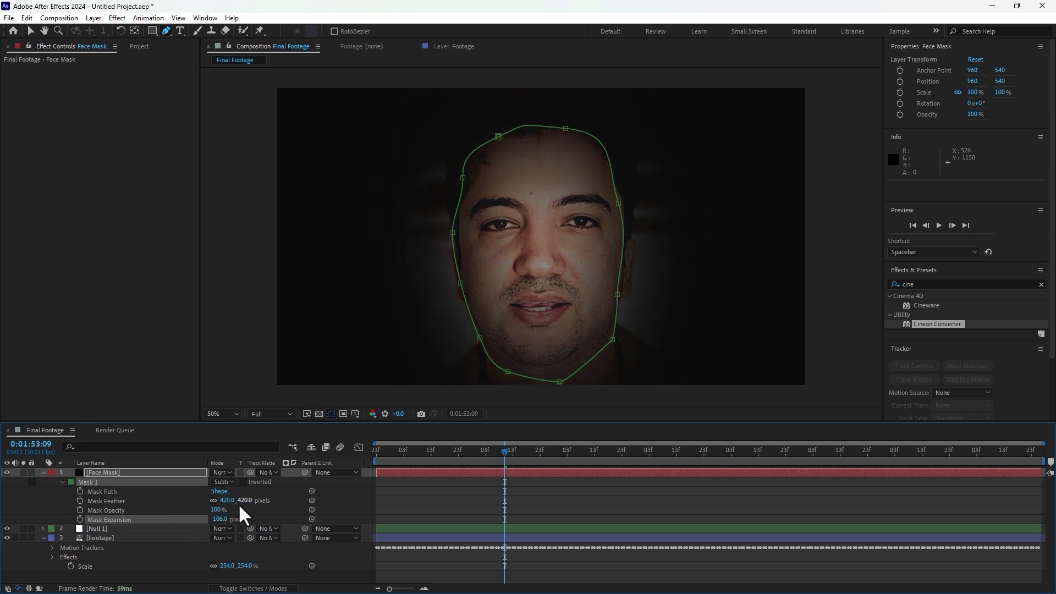
{"action": "mouse_move", "coordinate": [239, 502]}
{"action": "left_mouse_down"}
{"action": "mouse_move", "coordinate": [172, 503]}
{"action": "mouse_move", "coordinate": [209, 503]}
{"action": "left_mouse_up"}
{"action": "left_click", "coordinate": [665, 572]}
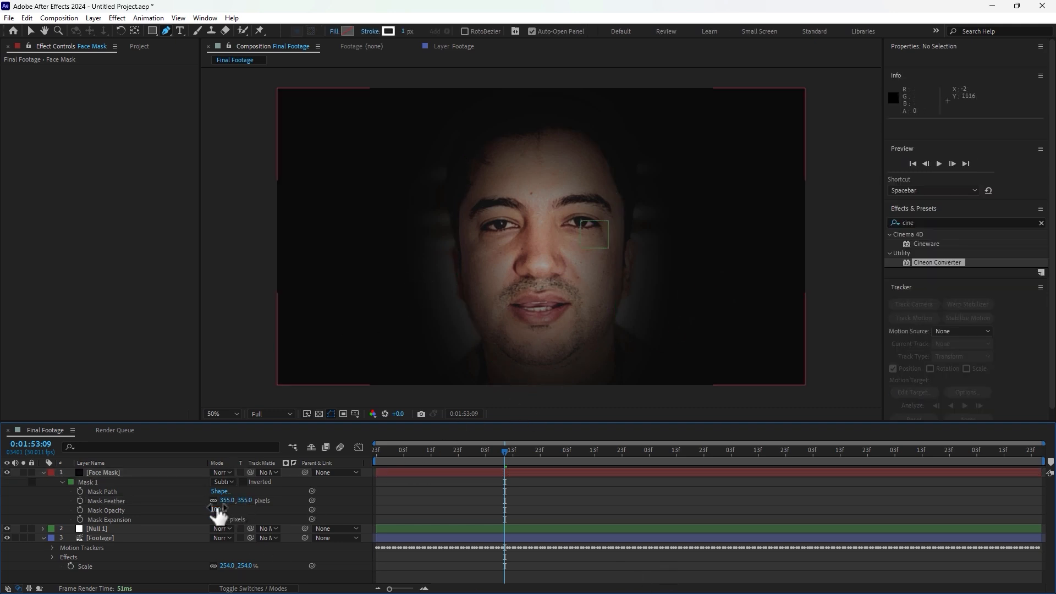
Step: Import the HUD Preset.aep project file into the Project panel, accepting the font substitution notice
{"action": "left_click", "coordinate": [139, 47]}
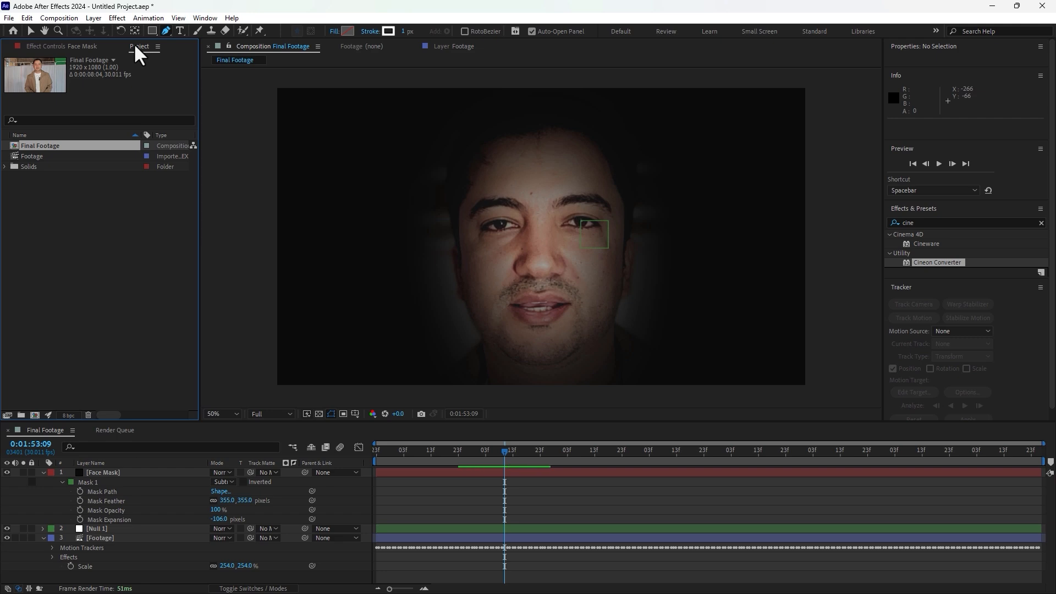
{"action": "double_click", "coordinate": [66, 237]}
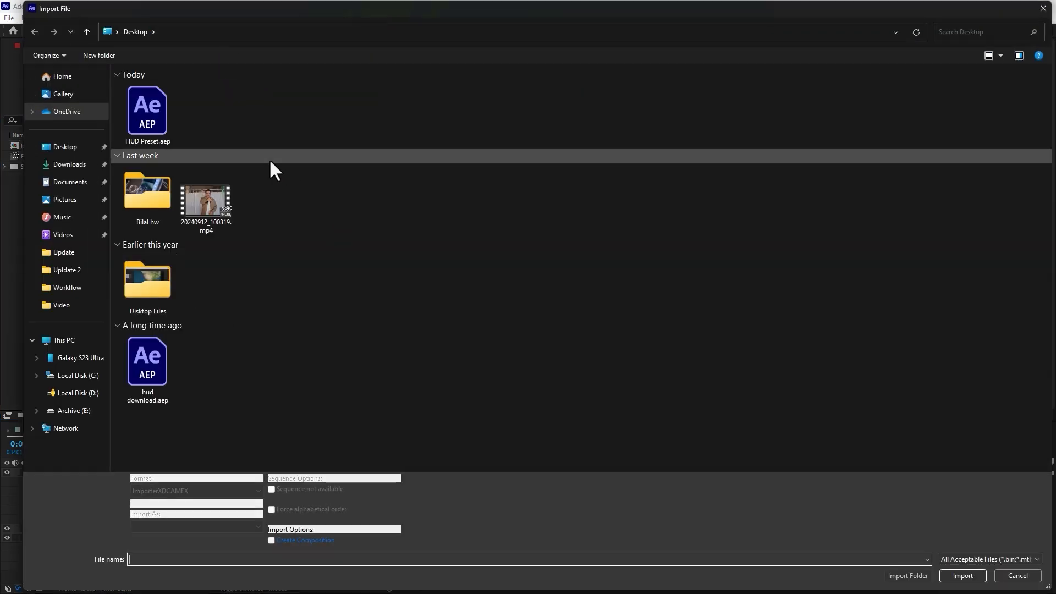
{"action": "double_click", "coordinate": [150, 114]}
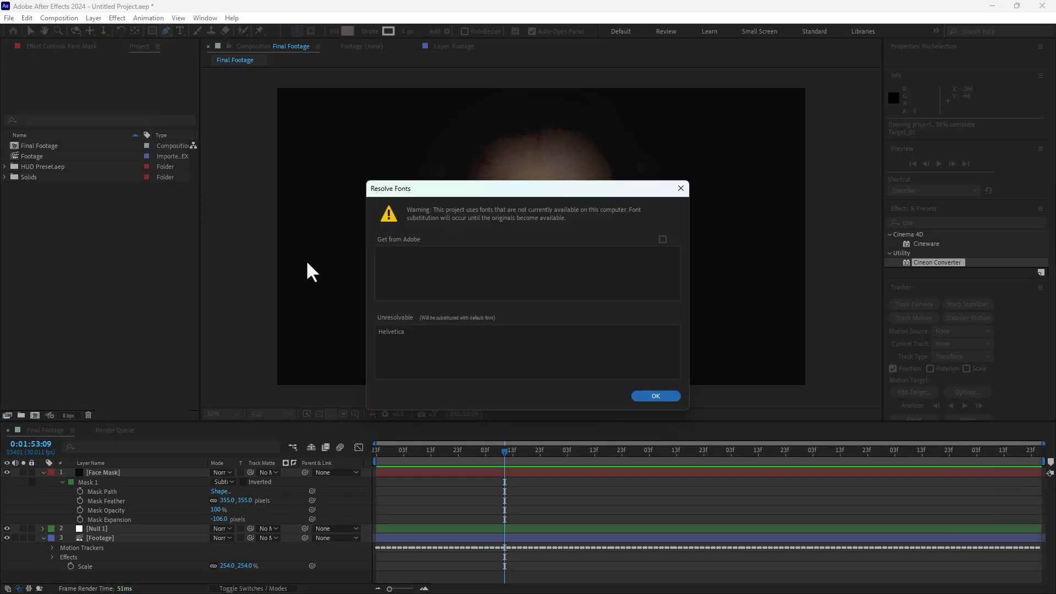
{"action": "left_click", "coordinate": [655, 397]}
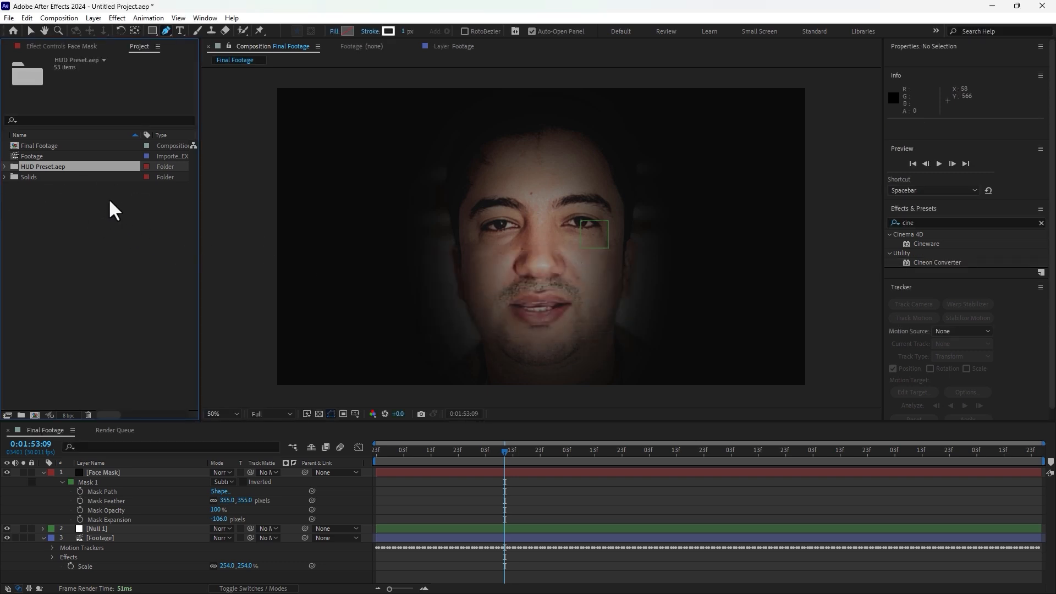
Step: Add the Final HUD composition to the Final Footage timeline and fit it to the composition
{"action": "left_click", "coordinate": [5, 166]}
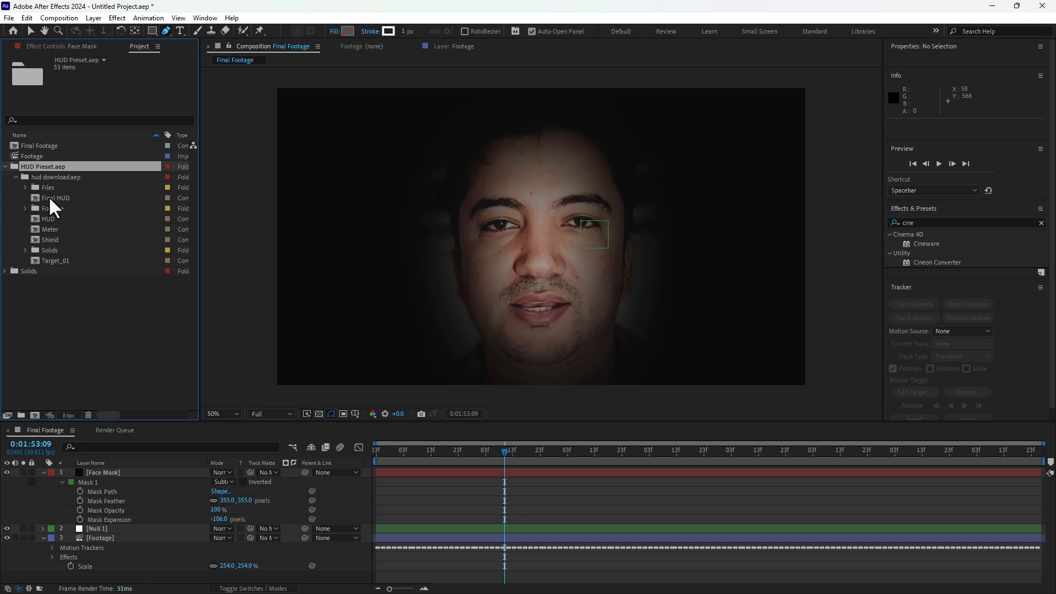
{"action": "left_click_drag", "start_coordinate": [50, 201], "coordinate": [157, 473]}
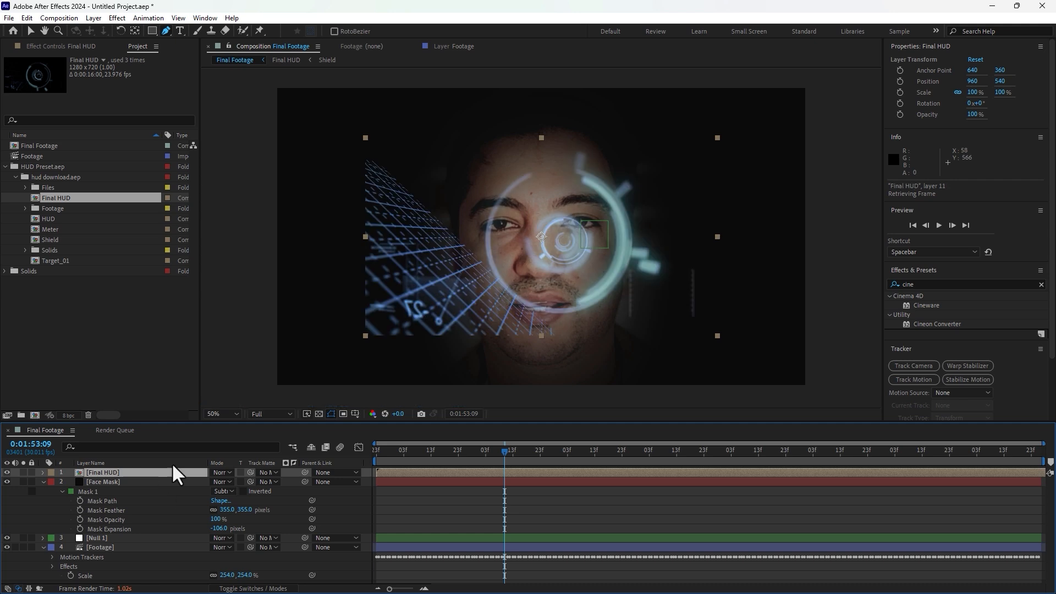
{"action": "right_click", "coordinate": [102, 473]}
{"action": "mouse_move", "coordinate": [165, 190]}
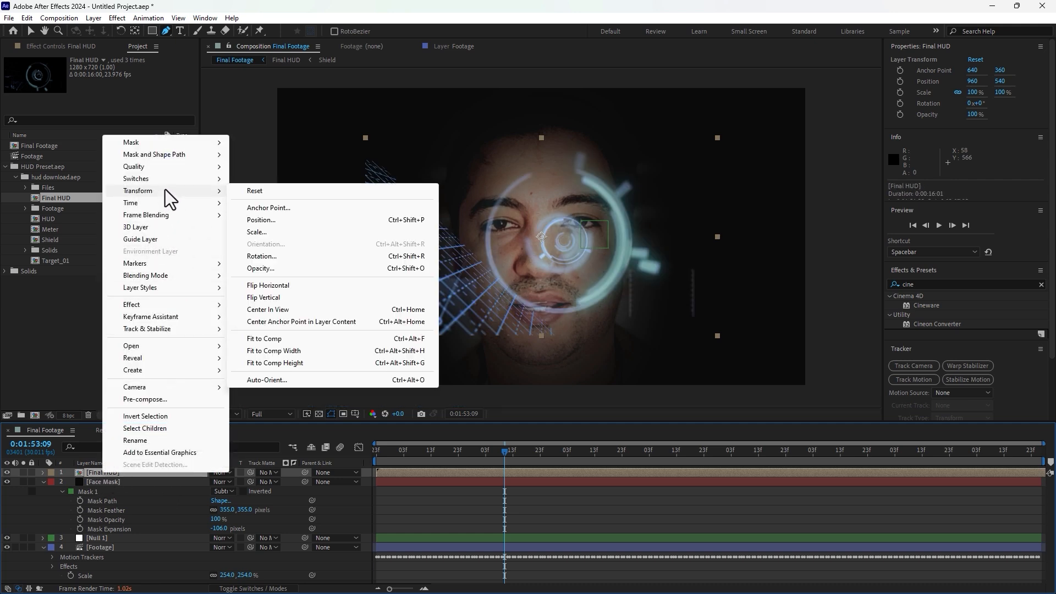
{"action": "left_click", "coordinate": [276, 340]}
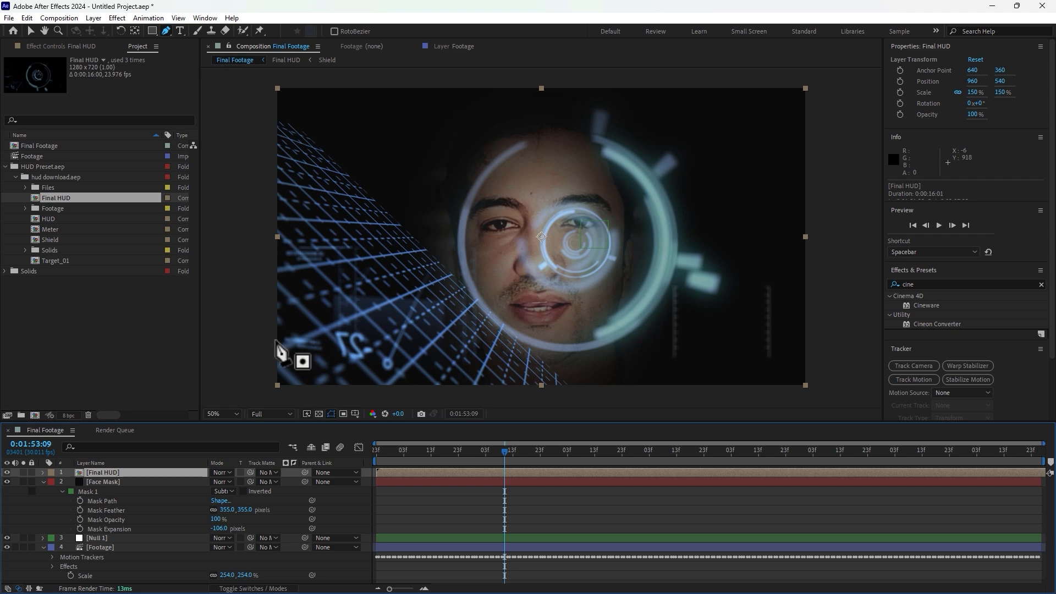
Step: Scale the Final HUD layer up to 184%
{"action": "left_click", "coordinate": [31, 32]}
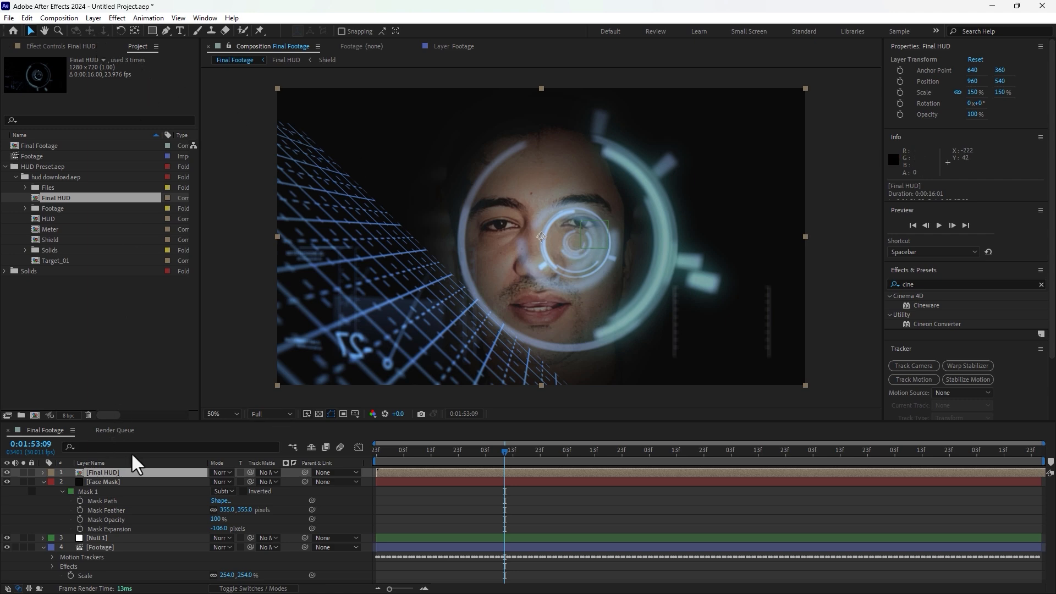
{"action": "key", "text": "s"}
{"action": "left_click_drag", "start_coordinate": [240, 482], "coordinate": [259, 481]}
Step: Move the Final HUD layer's anchor point onto the HUD's center and position it over the subject's eye
{"action": "left_click", "coordinate": [135, 31]}
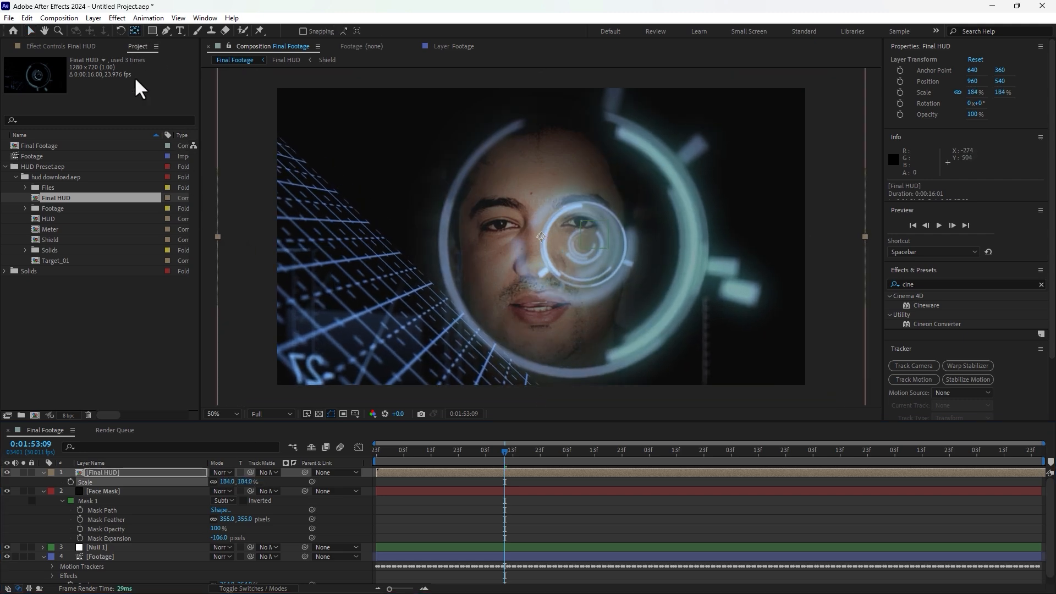
{"action": "left_click", "coordinate": [128, 473]}
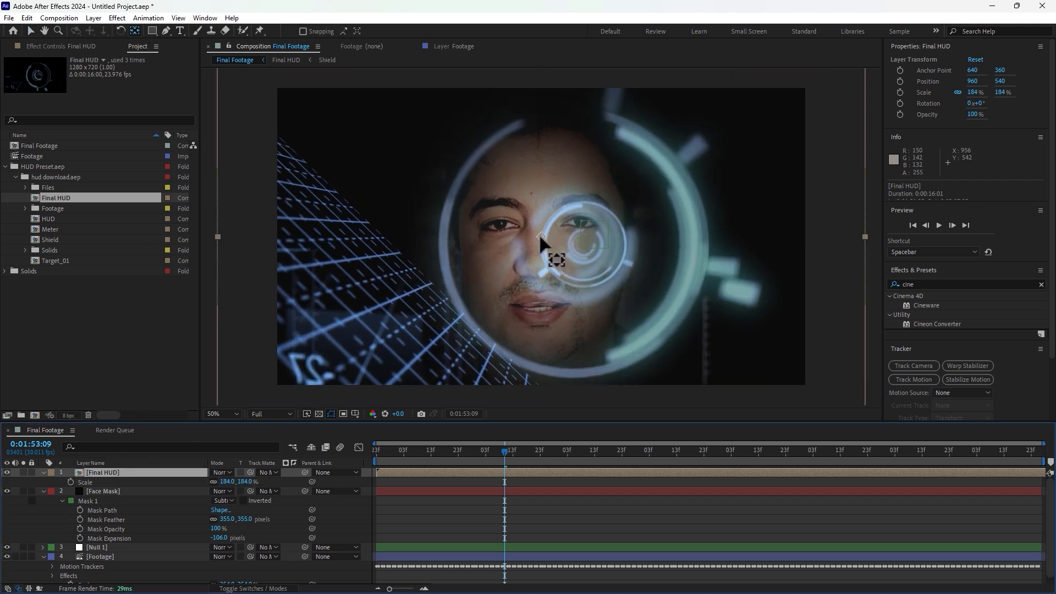
{"action": "left_click_drag", "start_coordinate": [540, 236], "coordinate": [590, 246]}
{"action": "key", "text": "v"}
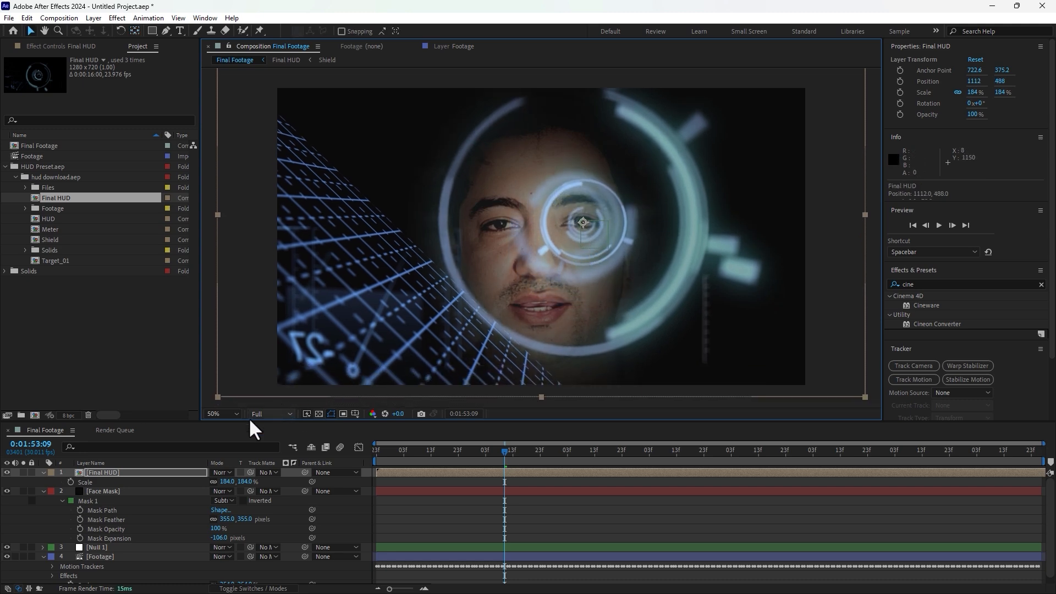
Step: Parent the Final HUD layer to the Null 1 tracking layer
{"action": "left_click", "coordinate": [140, 472]}
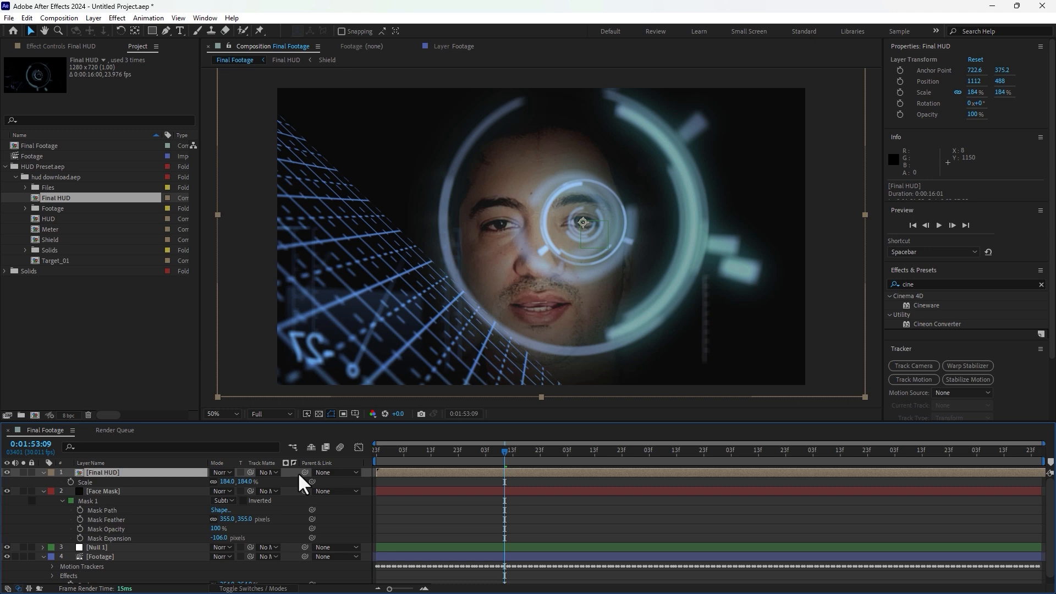
{"action": "key", "text": "F4"}
{"action": "key", "text": "F4"}
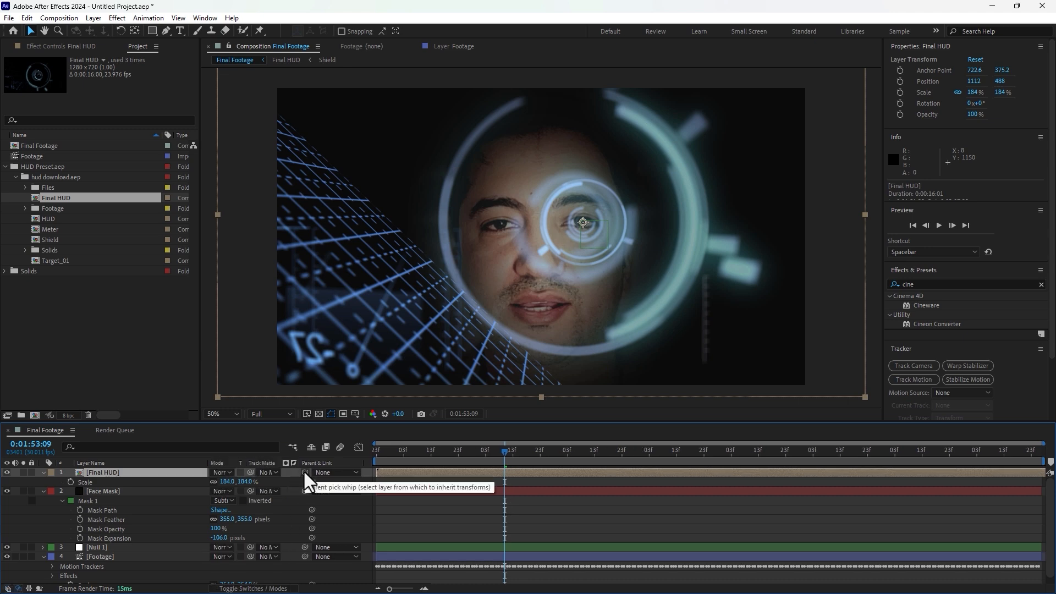
{"action": "left_click_drag", "start_coordinate": [304, 472], "coordinate": [96, 548]}
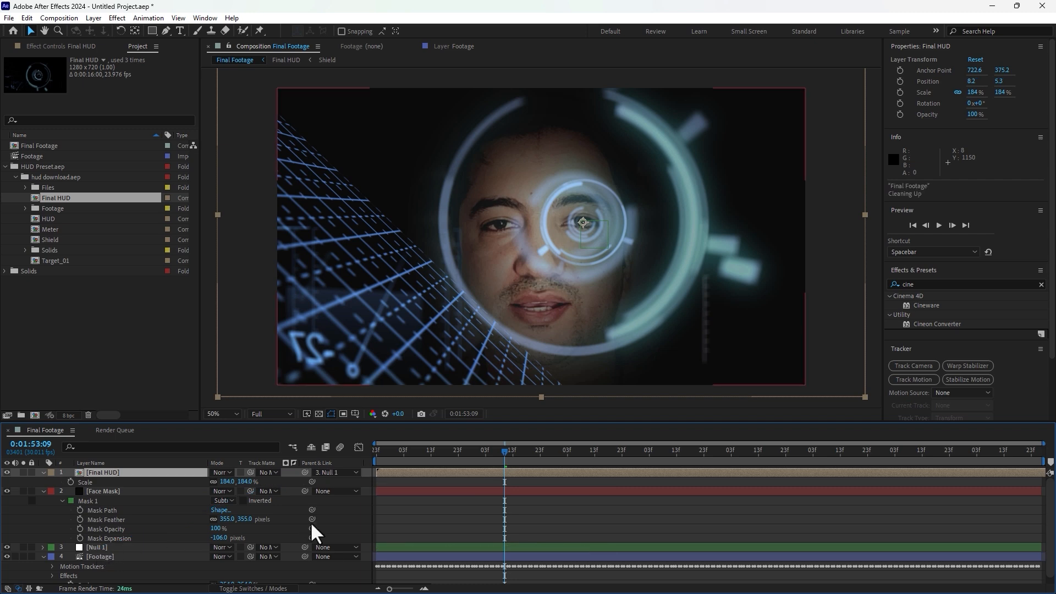
{"action": "left_click", "coordinate": [339, 515]}
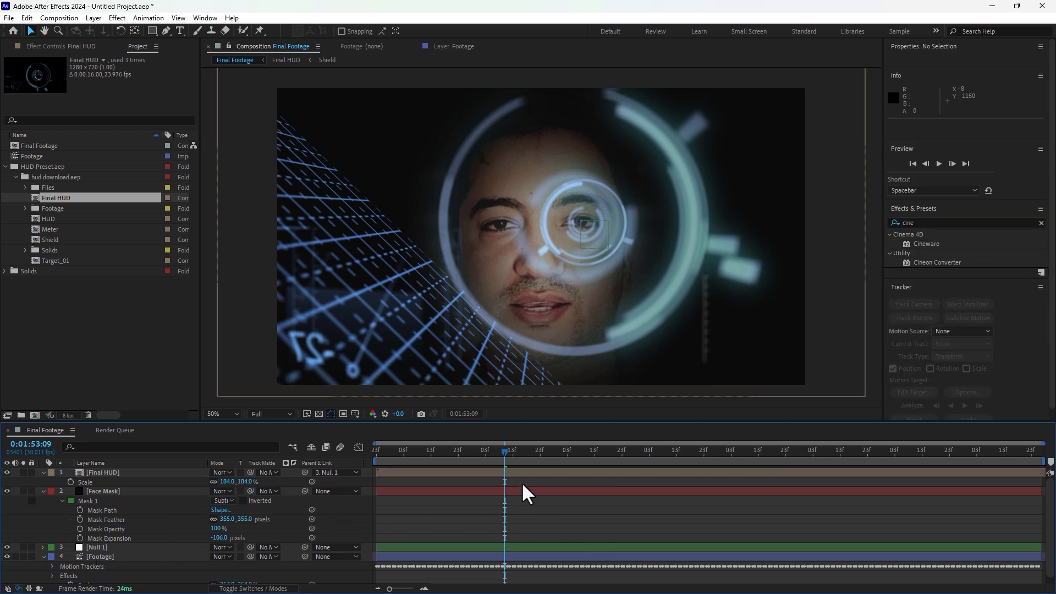
Step: Save the project as Final.aep on the Desktop
{"action": "key", "text": "ctrl+s"}
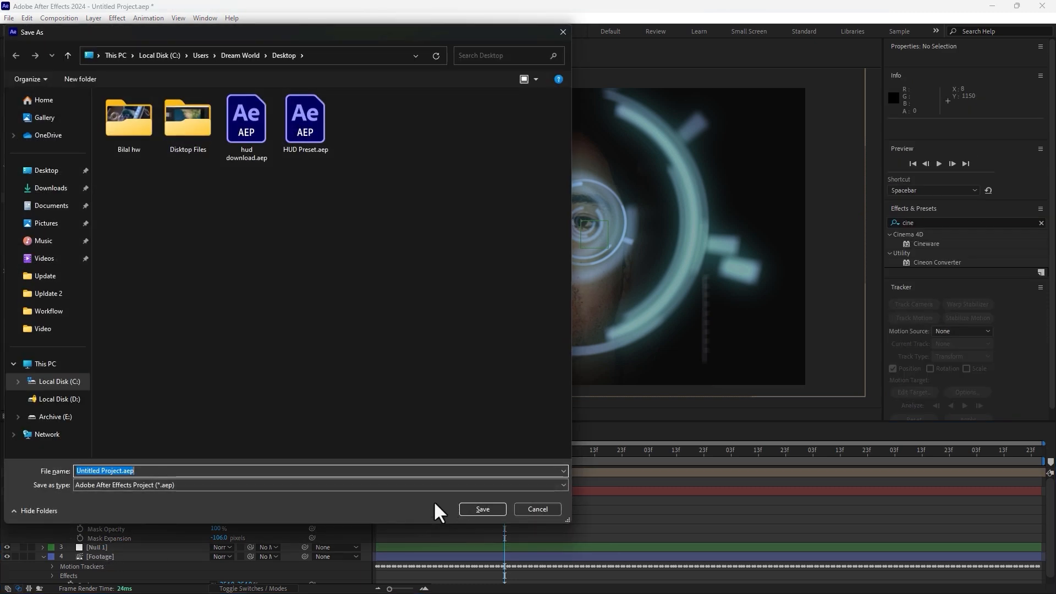
{"action": "type", "text": "Final"}
{"action": "key", "text": "Return"}
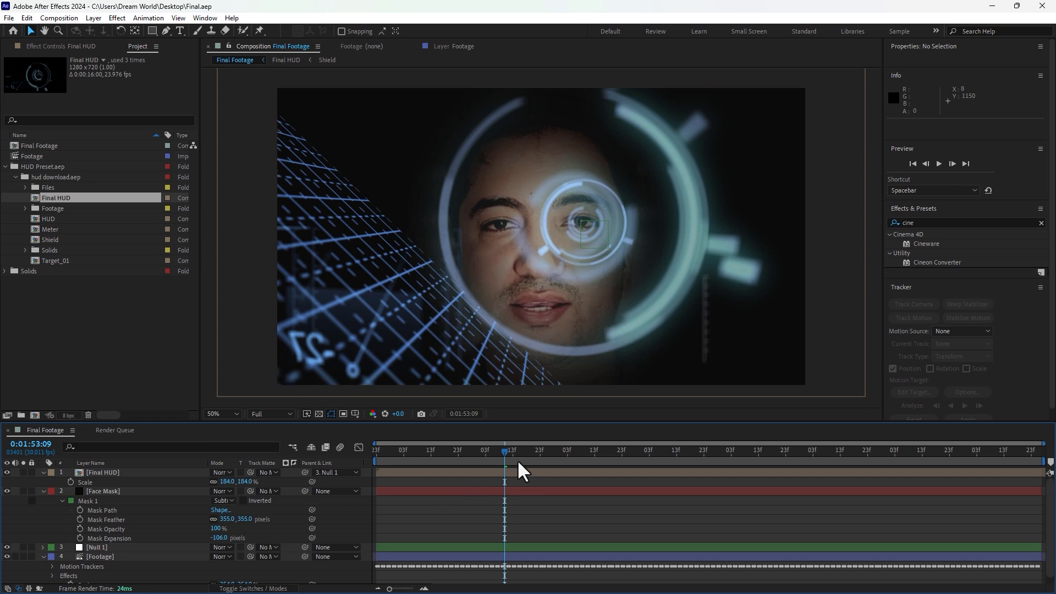
Step: Preview the composition from the start to review how the HUD follows the eye
{"action": "left_click_drag", "start_coordinate": [420, 460], "coordinate": [333, 470]}
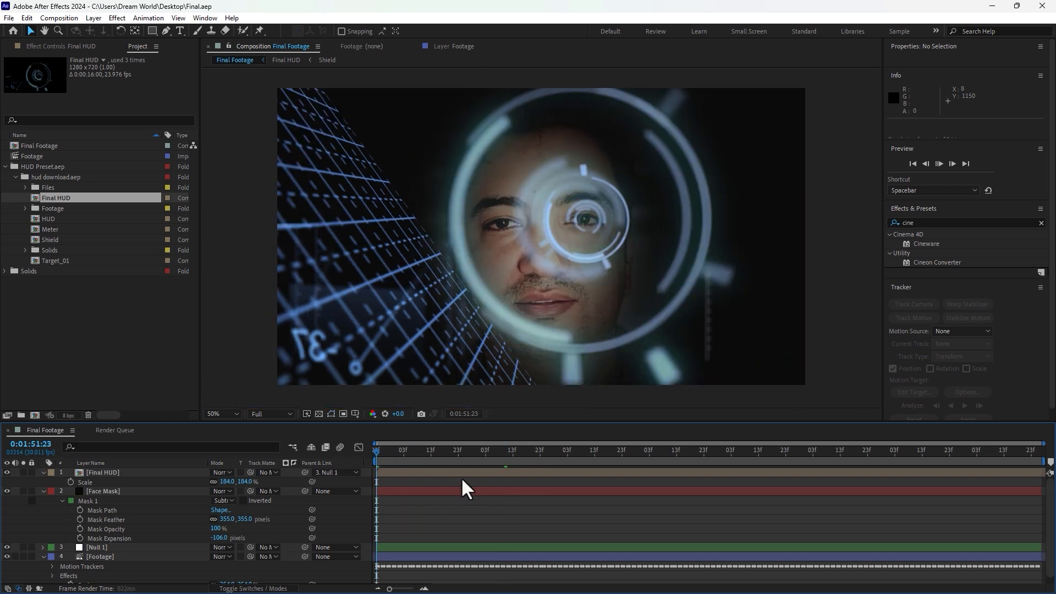
{"action": "key", "text": "space"}
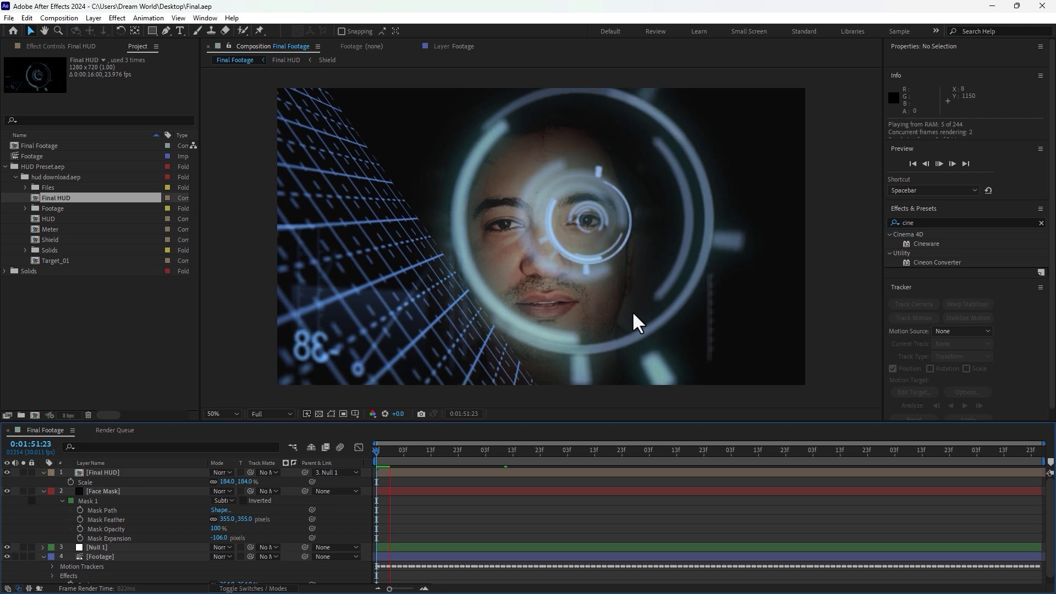
{"action": "left_click", "coordinate": [781, 186]}
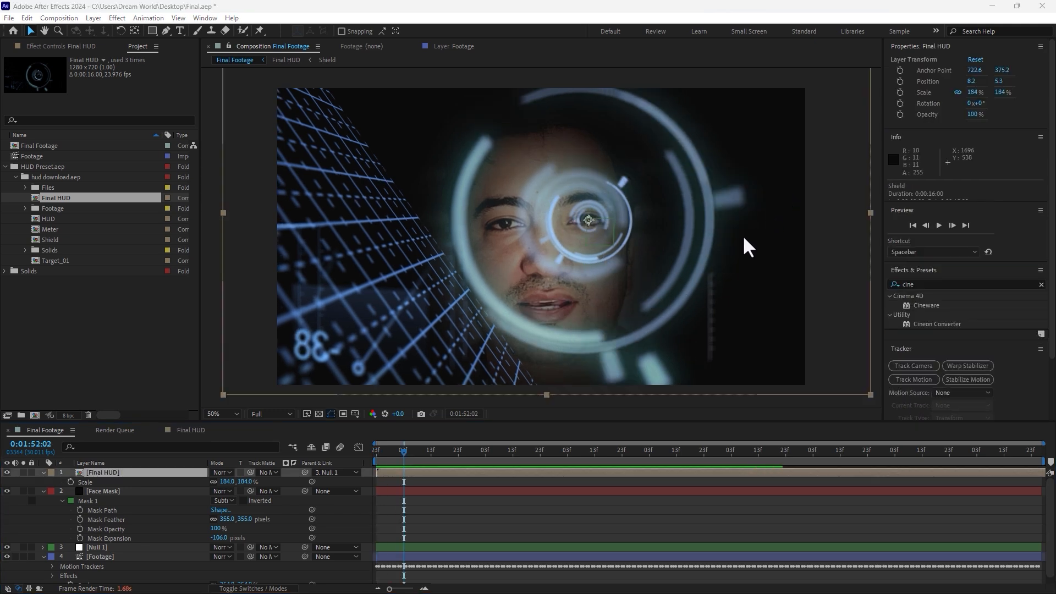
{"action": "left_click", "coordinate": [377, 451]}
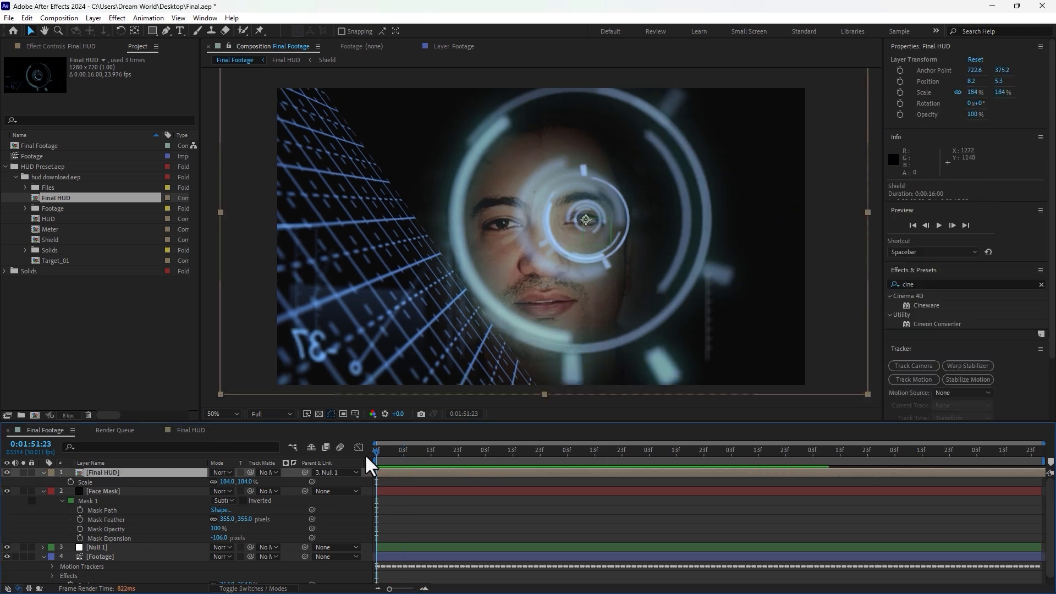
{"action": "key", "text": "space"}
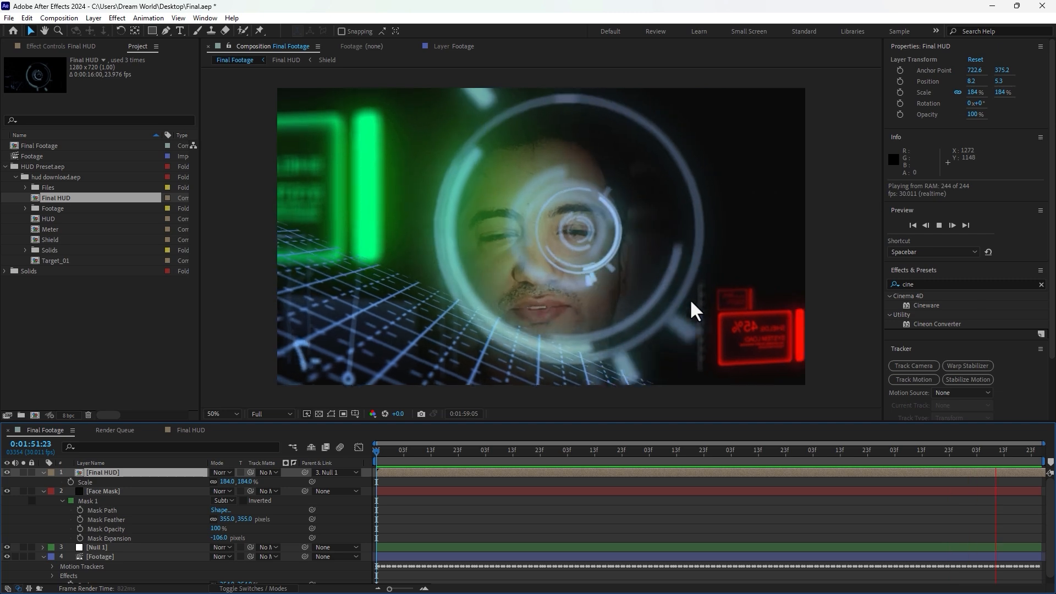
{"action": "left_click_drag", "start_coordinate": [408, 447], "coordinate": [539, 461]}
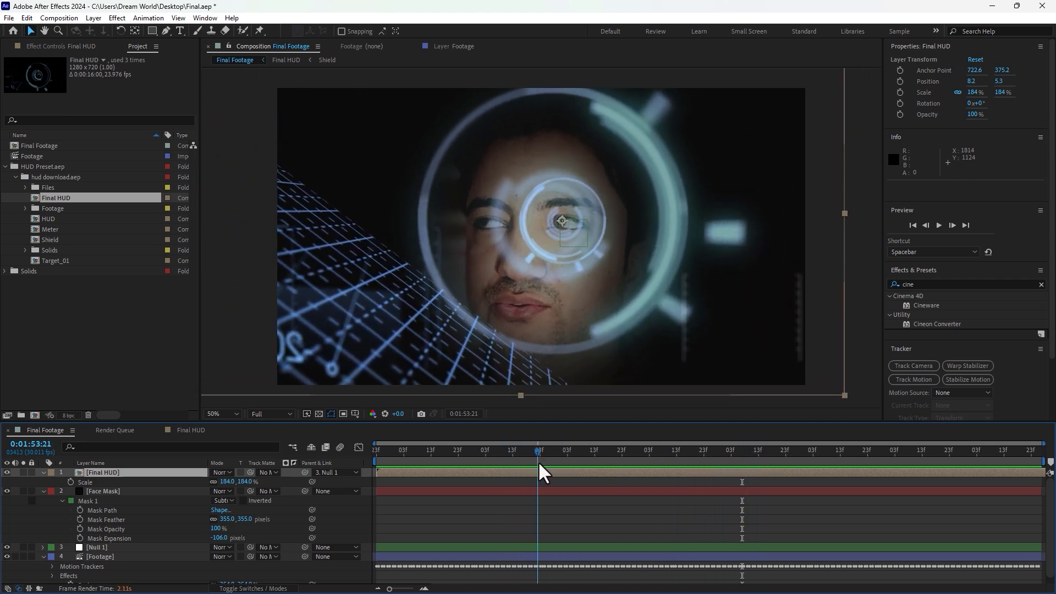
Step: Open the Final HUD composition and shift the Shield layer's Position and Scale keyframes earlier in time
{"action": "double_click", "coordinate": [85, 470]}
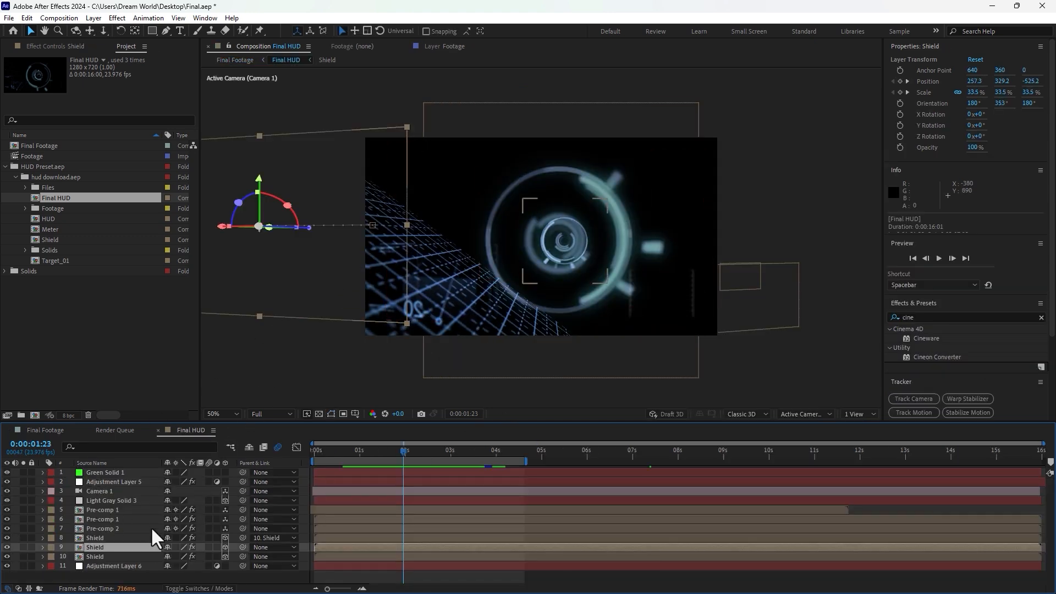
{"action": "key", "text": "u"}
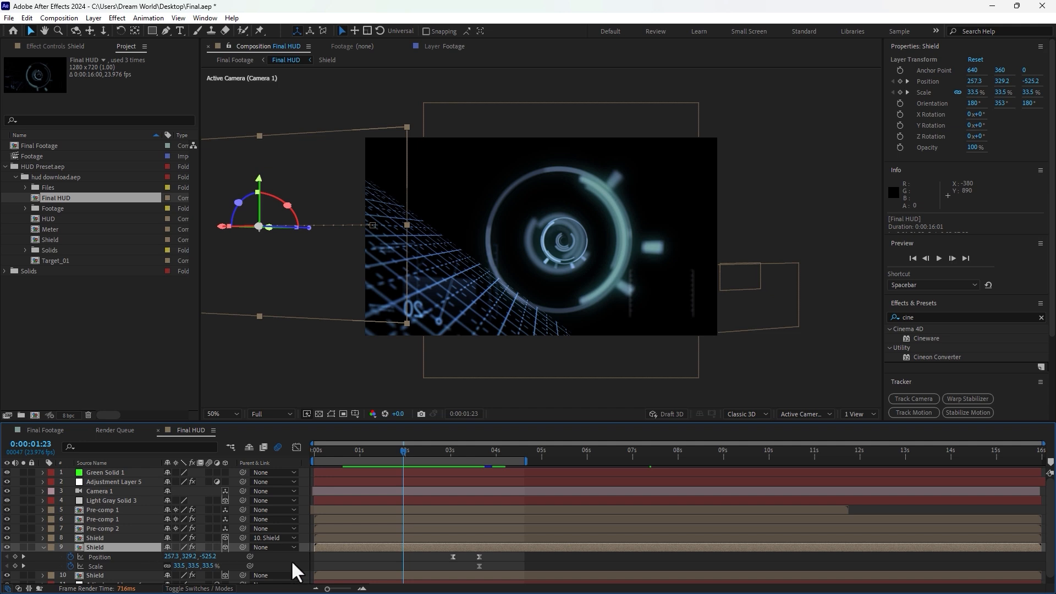
{"action": "left_click", "coordinate": [6, 547]}
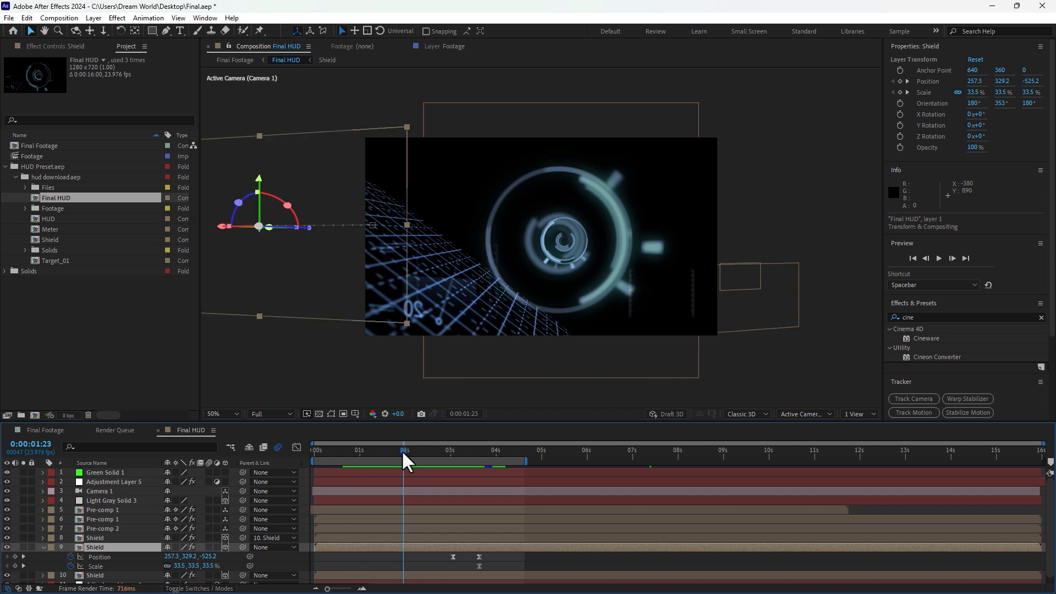
{"action": "mouse_move", "coordinate": [403, 454]}
{"action": "left_mouse_down"}
{"action": "mouse_move", "coordinate": [472, 459]}
{"action": "mouse_move", "coordinate": [396, 463]}
{"action": "left_mouse_up"}
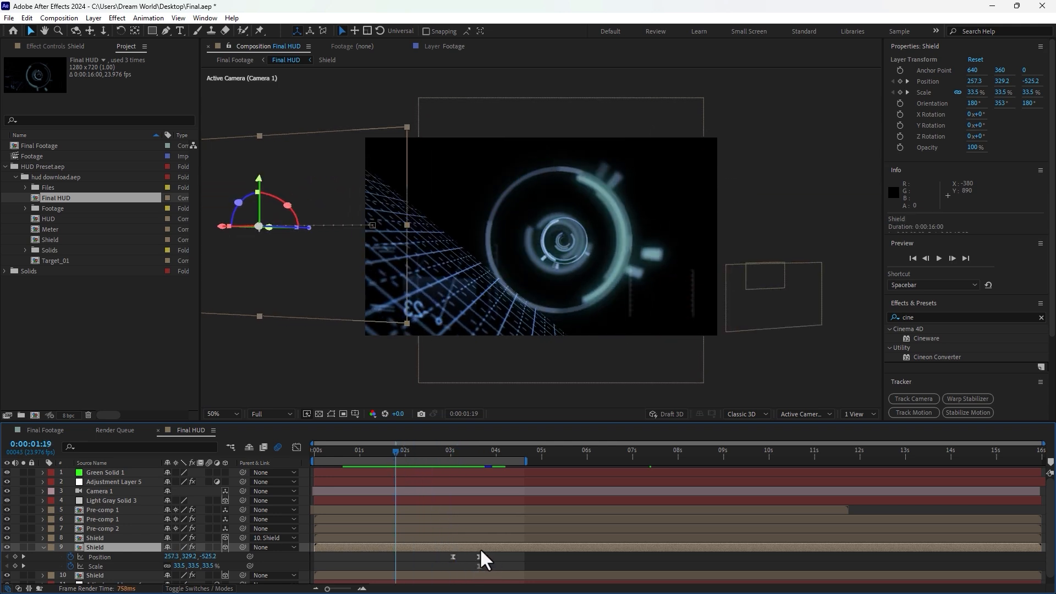
Step: Scrub through the Final Footage composition to review the HUD over the eye
{"action": "left_click", "coordinate": [58, 431]}
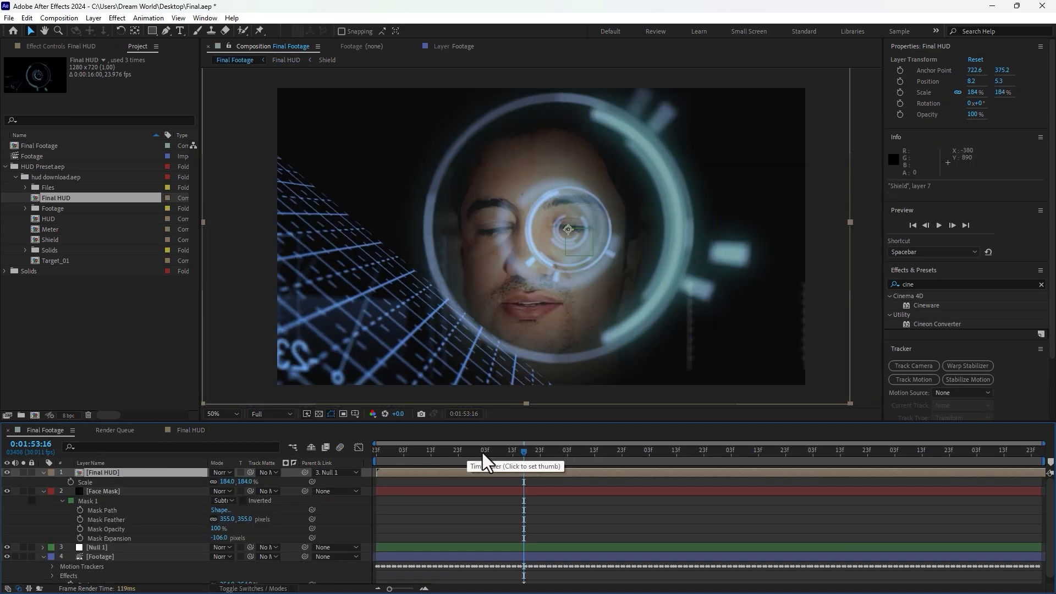
{"action": "left_click_drag", "start_coordinate": [483, 454], "coordinate": [762, 457]}
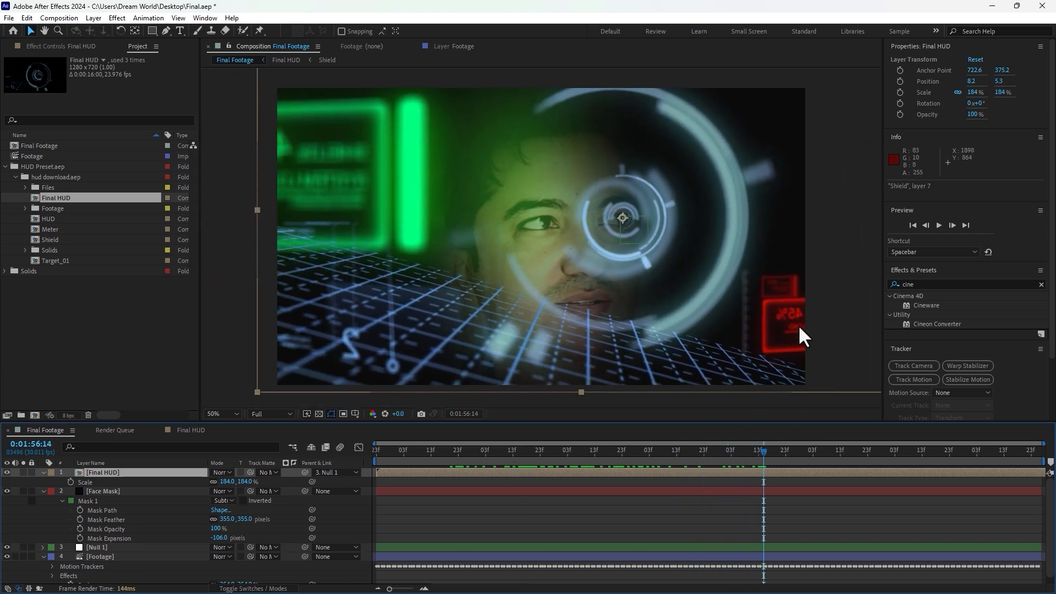
Step: In Final HUD, move the lower Shield layer's Position and Scale keyframes later in time
{"action": "left_click", "coordinate": [184, 431]}
{"action": "scroll", "coordinate": [130, 560], "scroll_direction": "down", "scroll_amount": 1}
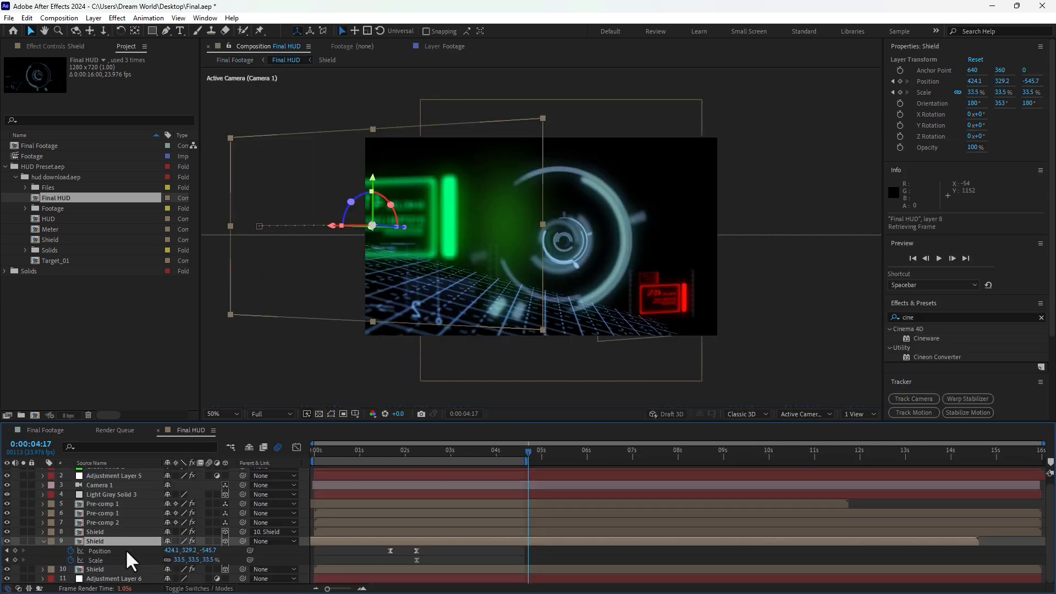
{"action": "left_click", "coordinate": [98, 532]}
{"action": "left_click", "coordinate": [103, 540]}
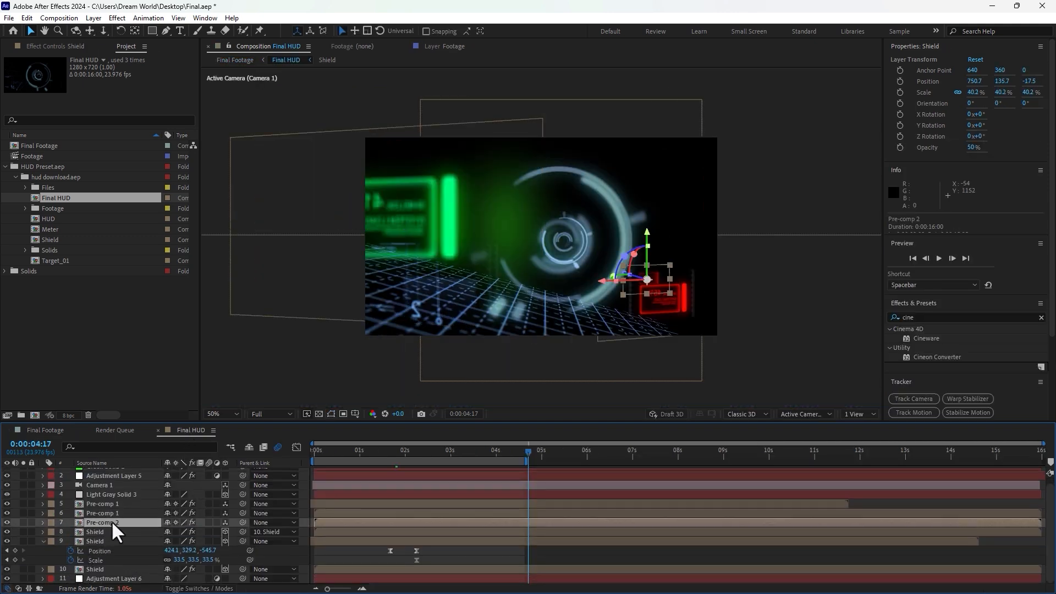
{"action": "left_click", "coordinate": [103, 570]}
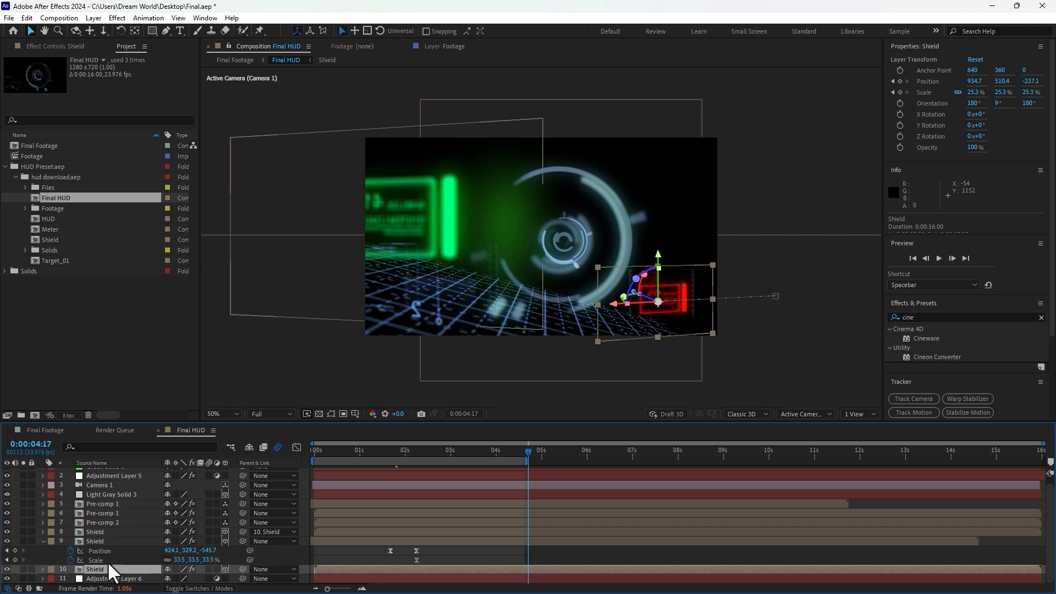
{"action": "key", "text": "u"}
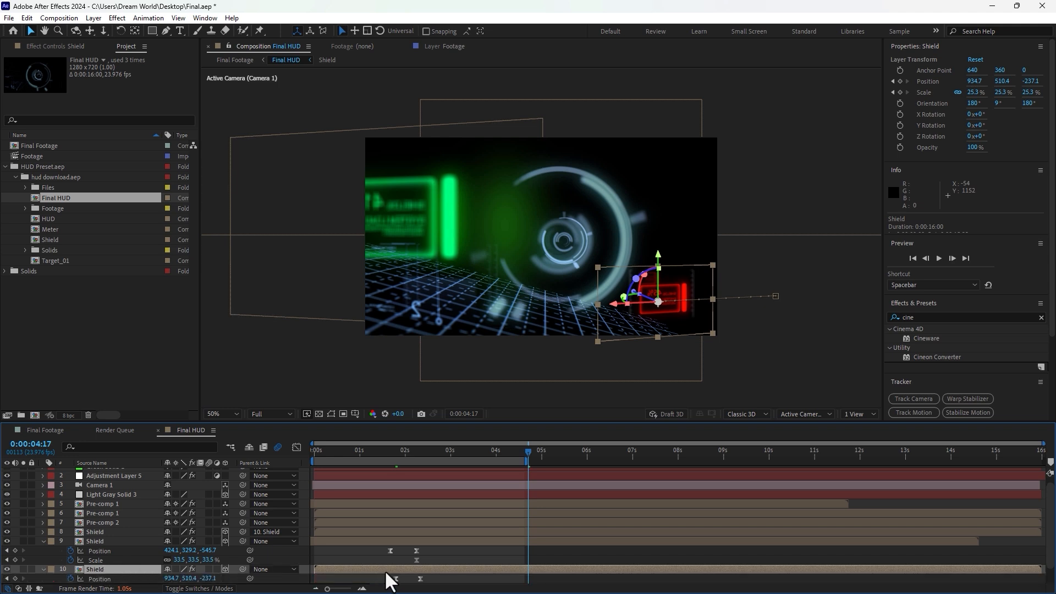
{"action": "scroll", "coordinate": [442, 572], "scroll_direction": "down", "scroll_amount": 2}
{"action": "left_click_drag", "start_coordinate": [443, 557], "coordinate": [378, 573]}
{"action": "left_click_drag", "start_coordinate": [443, 569], "coordinate": [552, 569]}
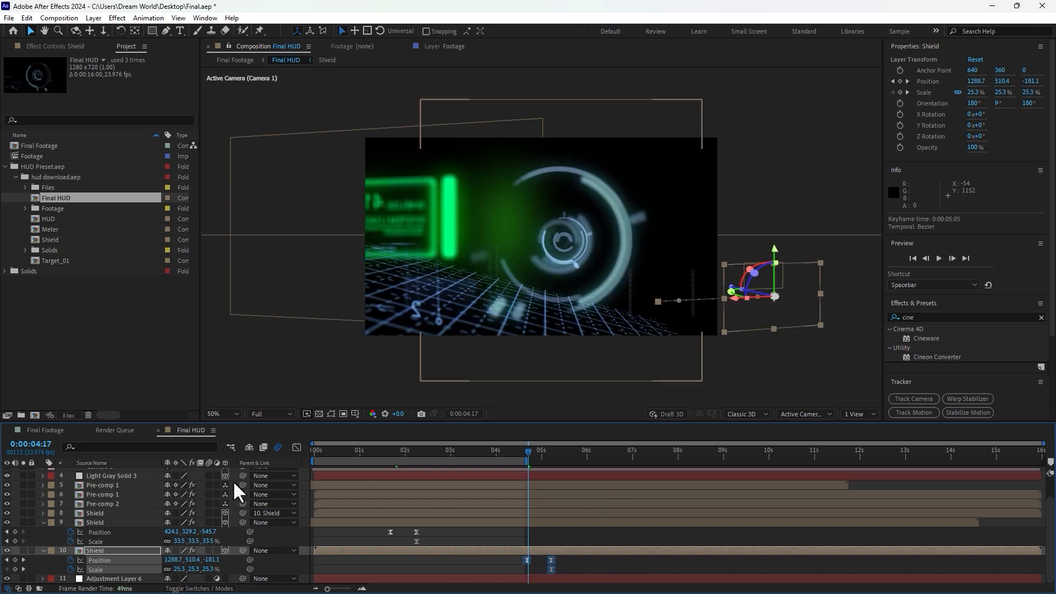
Step: Raise the lower Shield layer's anchor point Y to about 1636 and extend the work area to 10 seconds
{"action": "left_click", "coordinate": [108, 552]}
{"action": "key", "text": "a"}
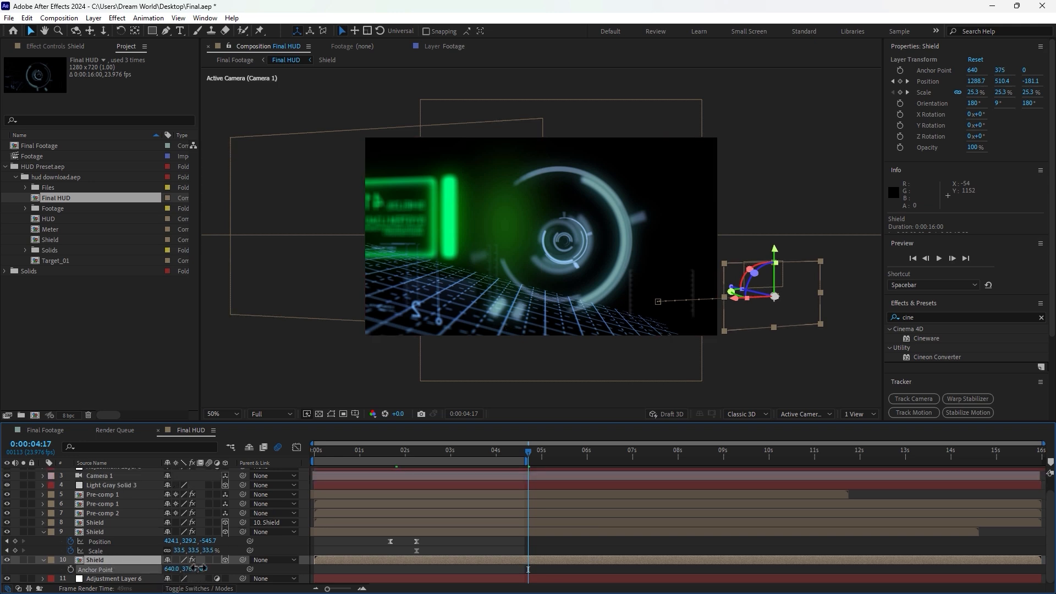
{"action": "left_click_drag", "start_coordinate": [200, 568], "coordinate": [452, 567]}
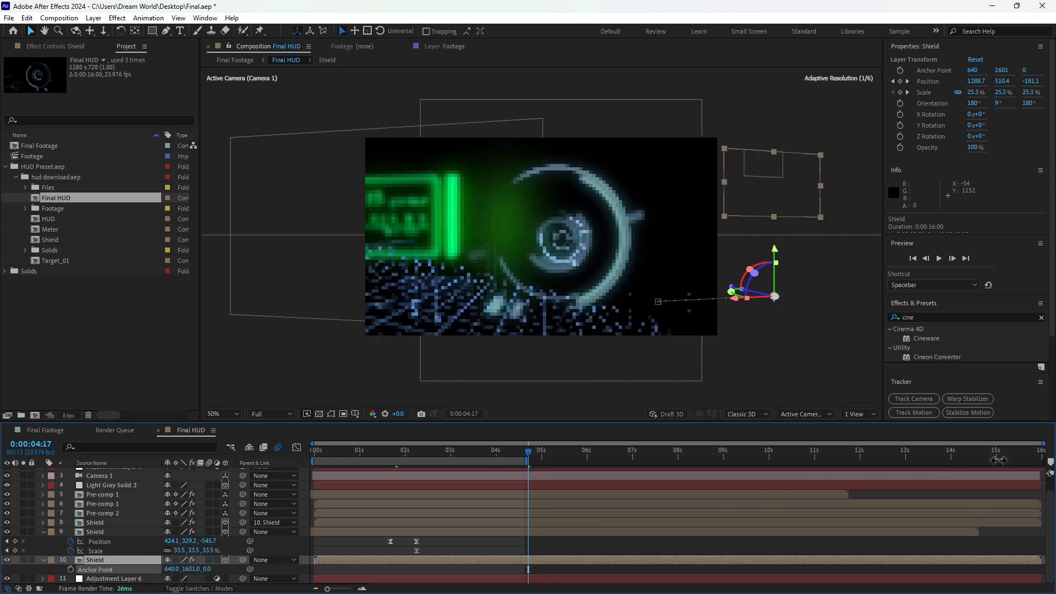
{"action": "left_click_drag", "start_coordinate": [529, 461], "coordinate": [725, 463]}
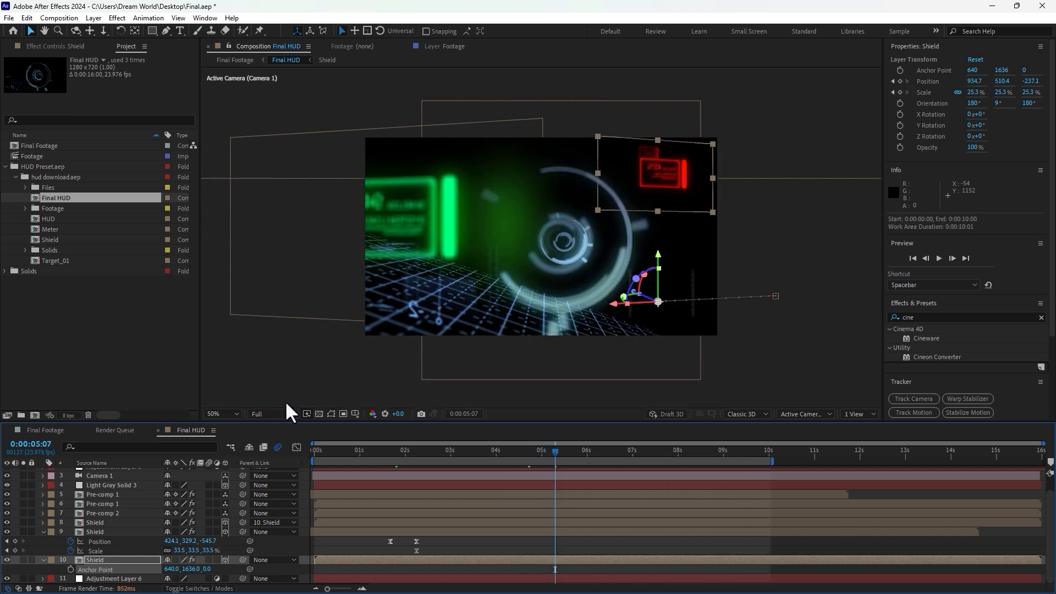
Step: Scrub the Final Footage timeline to review the repositioned Shield element
{"action": "left_click", "coordinate": [47, 431]}
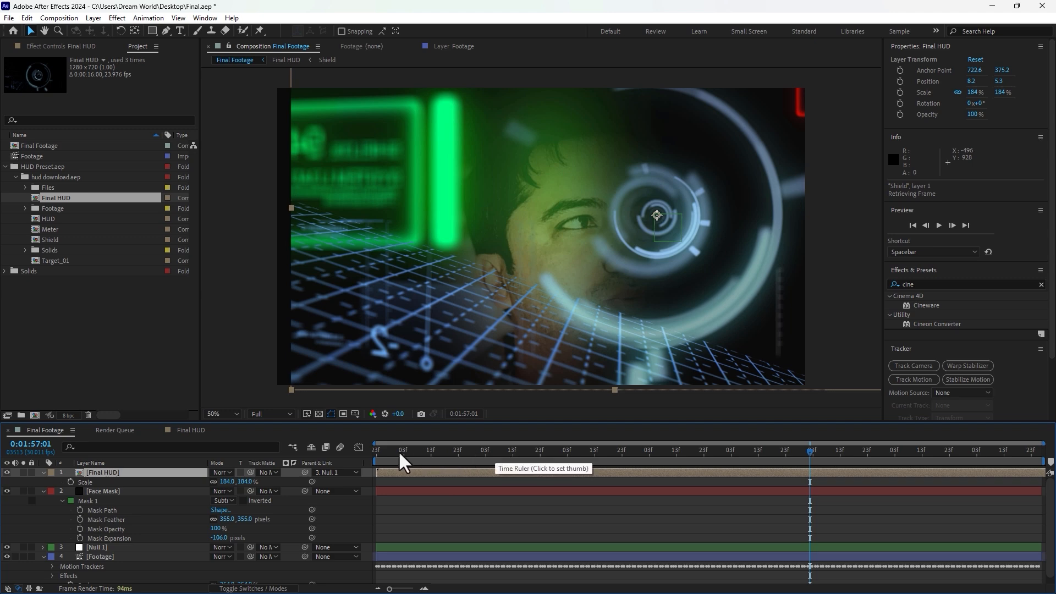
{"action": "left_click_drag", "start_coordinate": [398, 451], "coordinate": [807, 471]}
{"action": "left_click", "coordinate": [193, 430]}
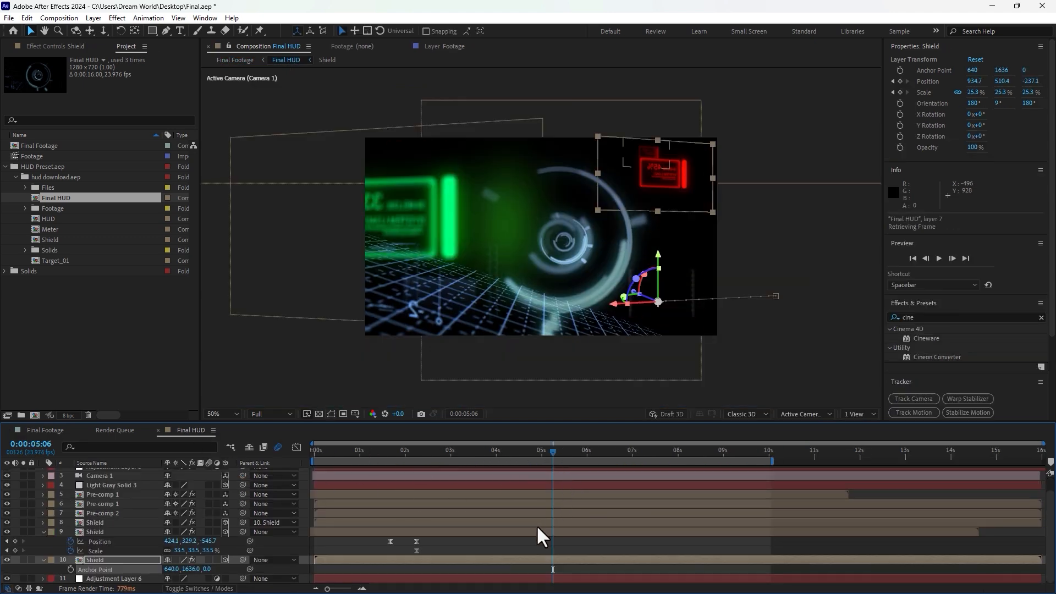
Step: Adjust the lower Shield layer's anchor point to 287, 1326
{"action": "key", "text": "u"}
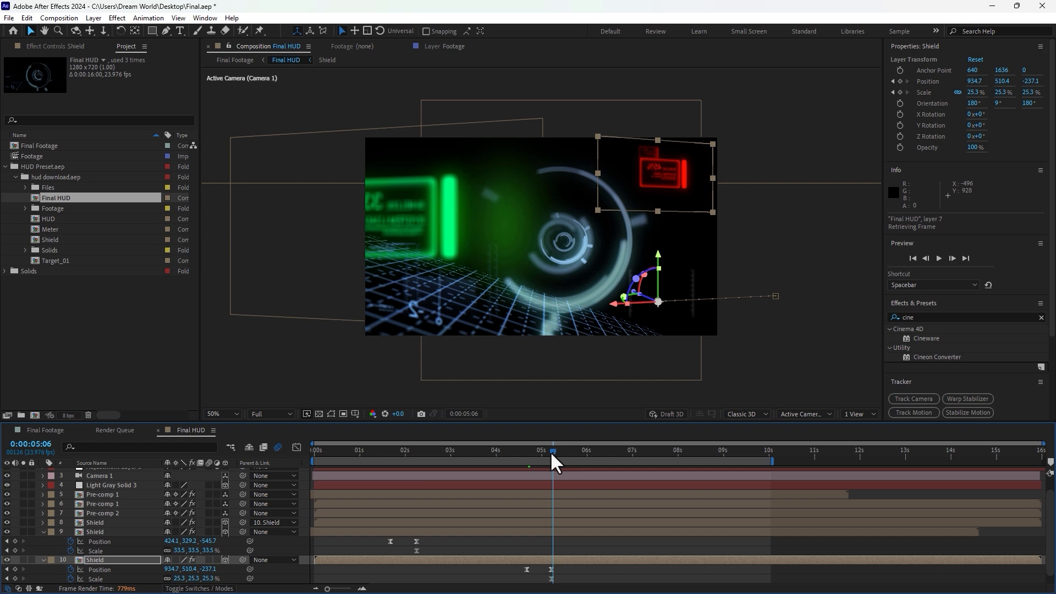
{"action": "left_click_drag", "start_coordinate": [552, 455], "coordinate": [551, 455]}
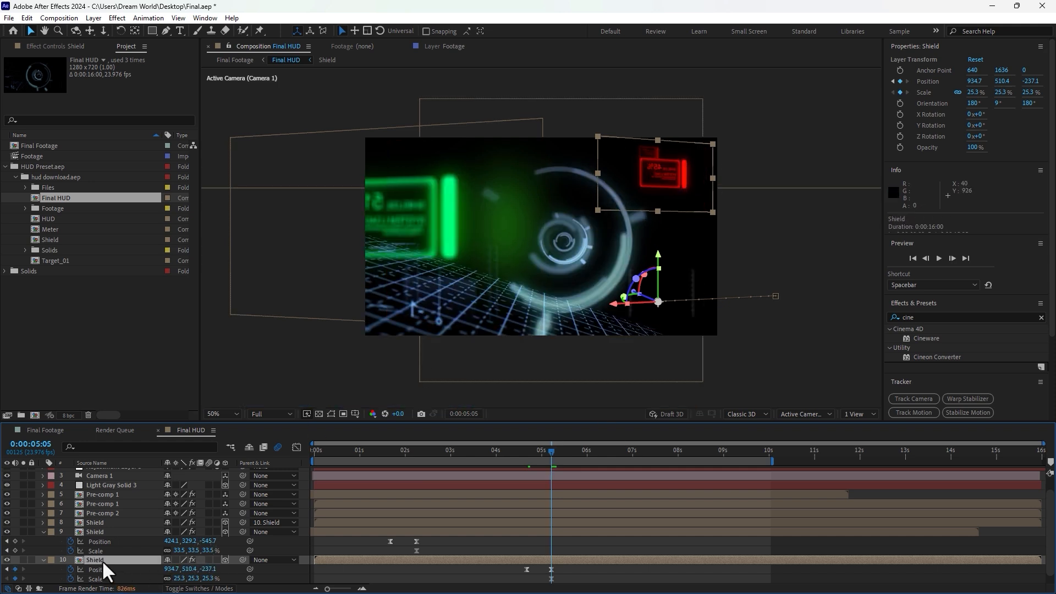
{"action": "scroll", "coordinate": [106, 572], "scroll_direction": "down", "scroll_amount": 1}
{"action": "key", "text": "a"}
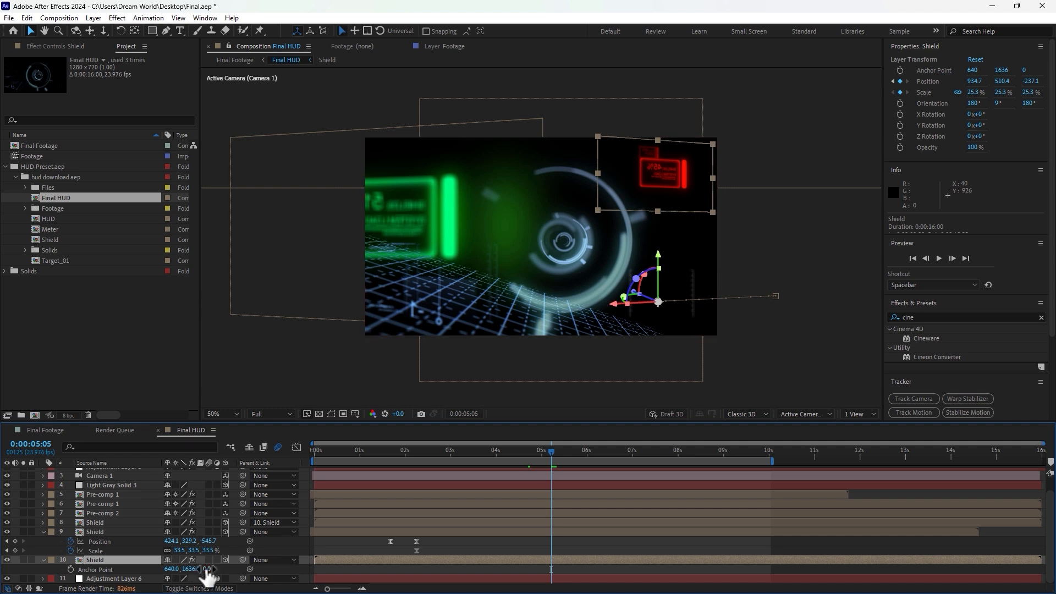
{"action": "left_click_drag", "start_coordinate": [196, 575], "coordinate": [220, 568]}
{"action": "left_click_drag", "start_coordinate": [113, 570], "coordinate": [28, 587]}
{"action": "left_click", "coordinate": [48, 429]}
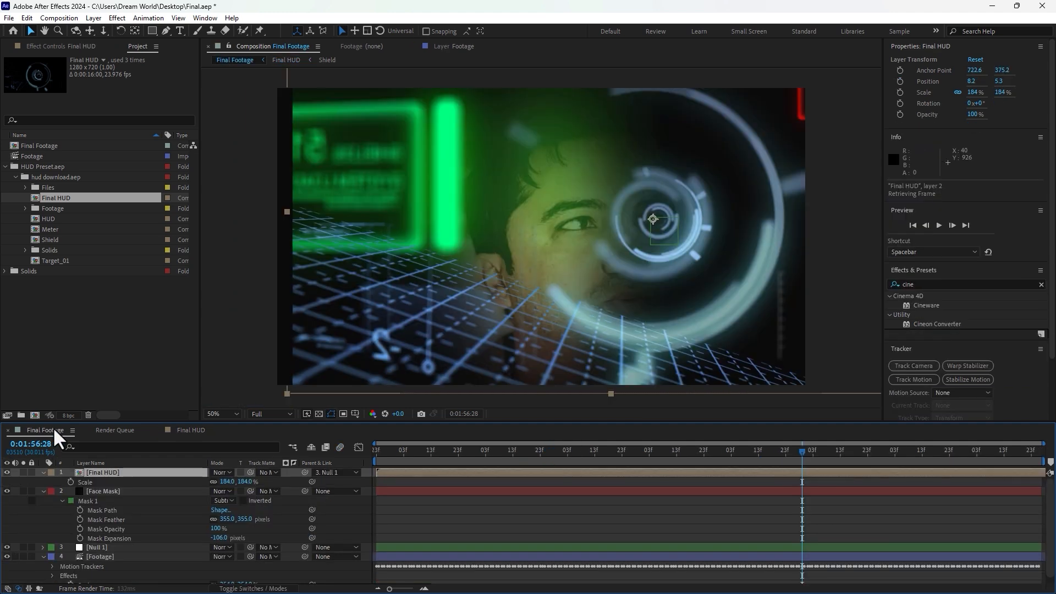
{"action": "left_click", "coordinate": [190, 429]}
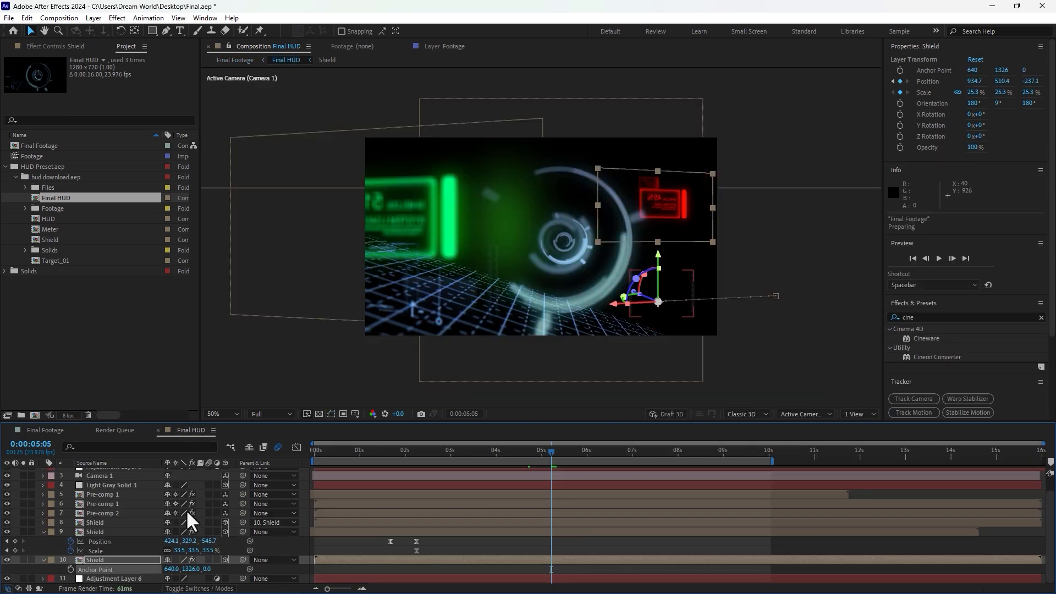
{"action": "left_click_drag", "start_coordinate": [146, 574], "coordinate": [28, 587]}
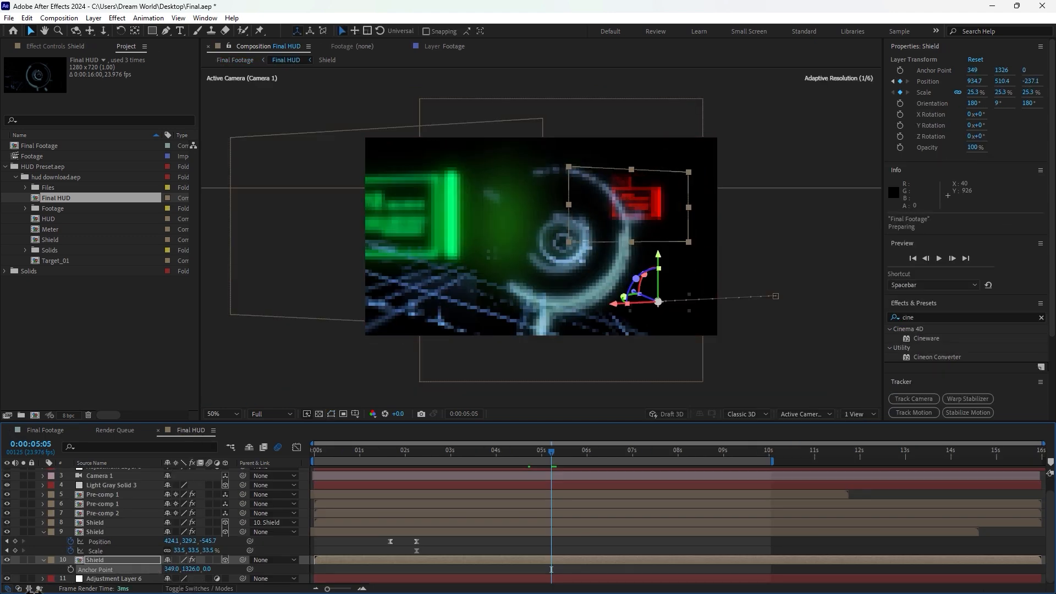
Step: In Final Footage, increase the Final HUD layer's scale to 199.7%
{"action": "left_click", "coordinate": [50, 429]}
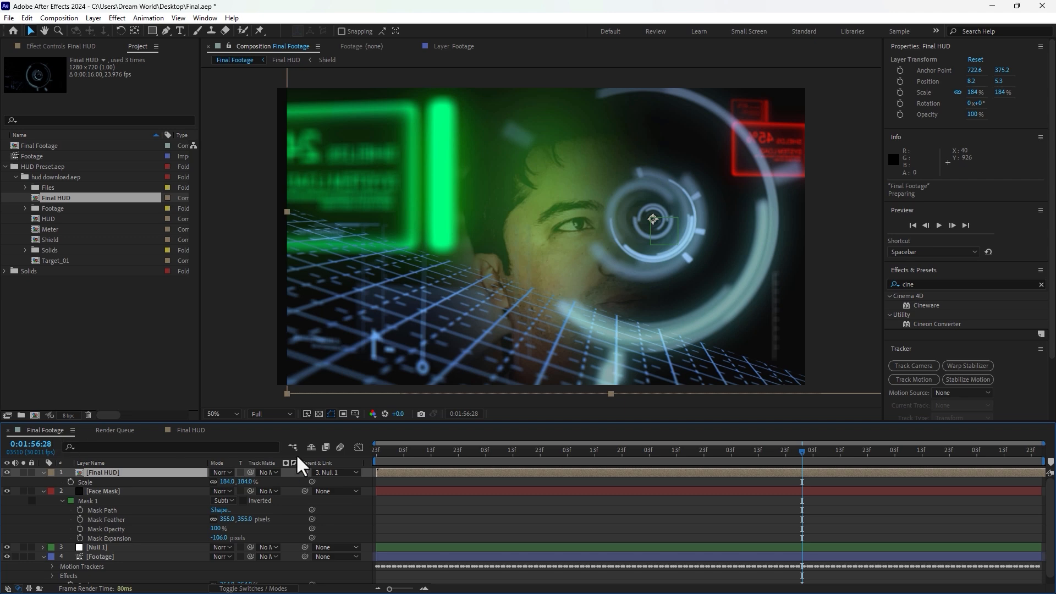
{"action": "left_click_drag", "start_coordinate": [535, 451], "coordinate": [808, 448]}
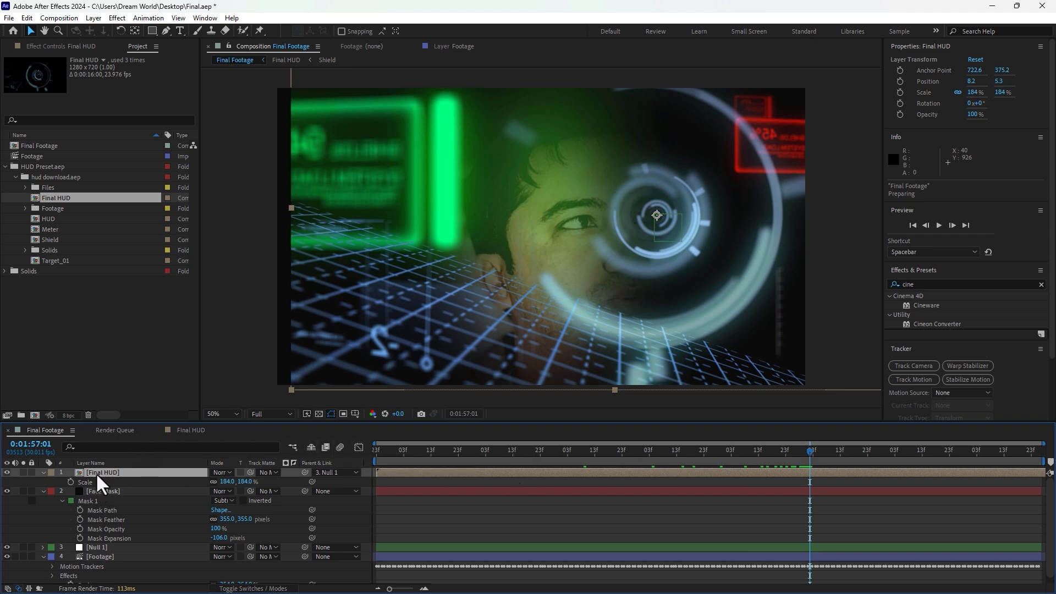
{"action": "left_click_drag", "start_coordinate": [248, 484], "coordinate": [687, 486]}
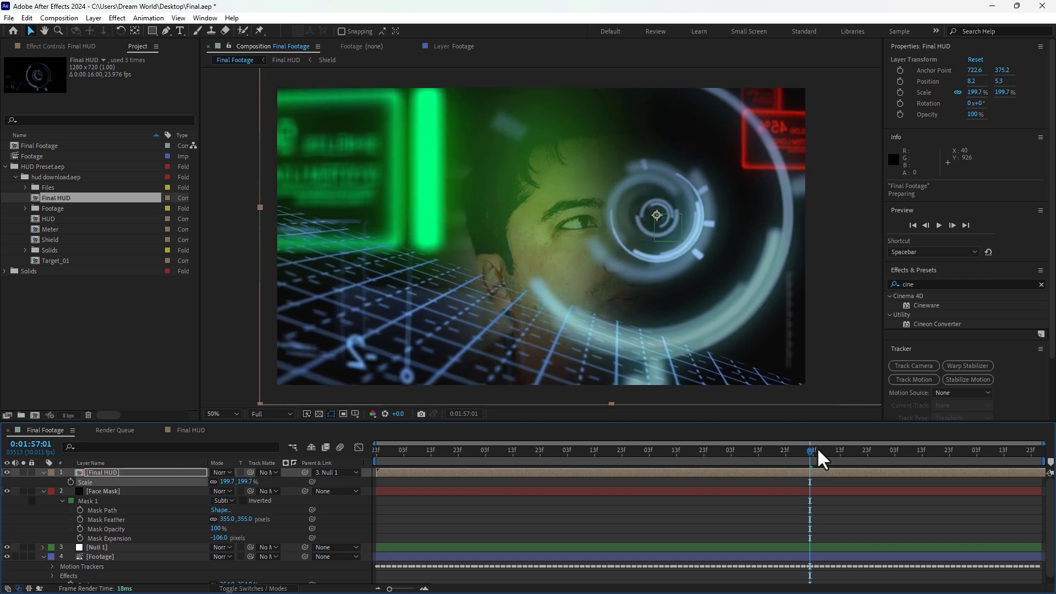
Step: Preview the composition from the start and review frames near the end
{"action": "left_click_drag", "start_coordinate": [817, 448], "coordinate": [364, 474]}
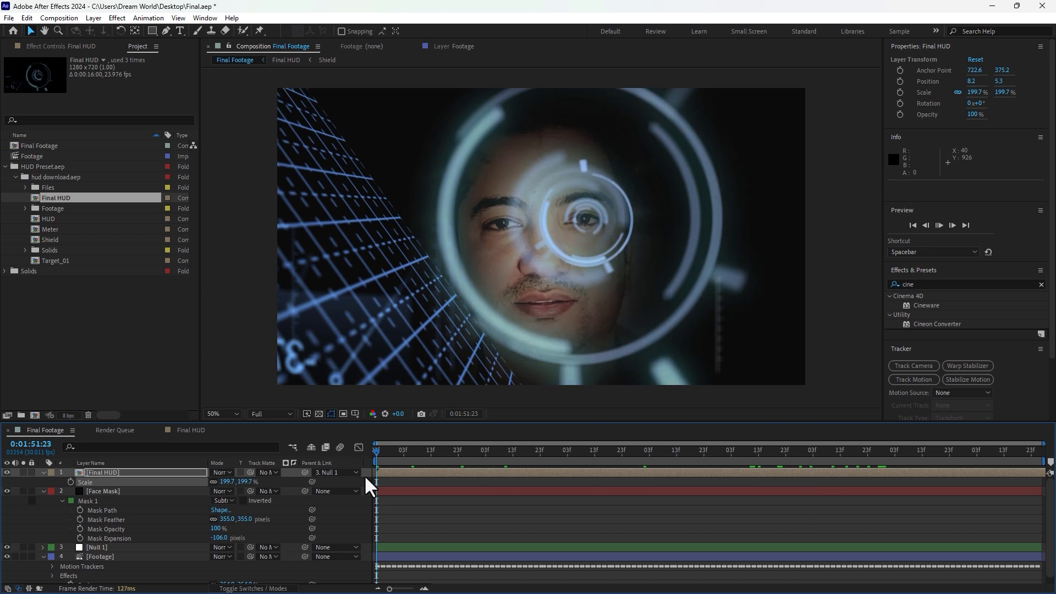
{"action": "key", "text": "space"}
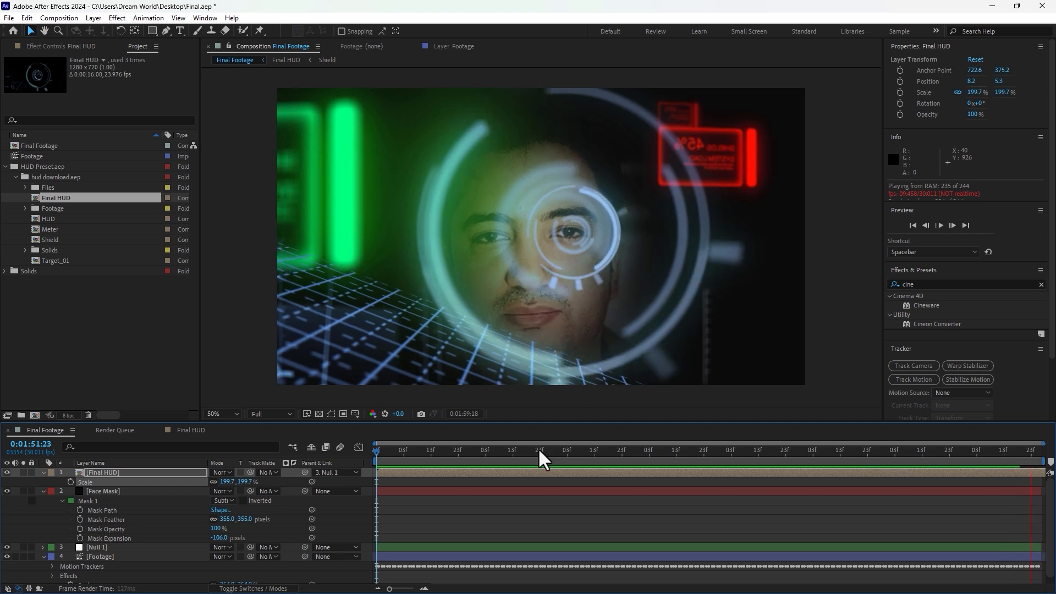
{"action": "left_click", "coordinate": [758, 450]}
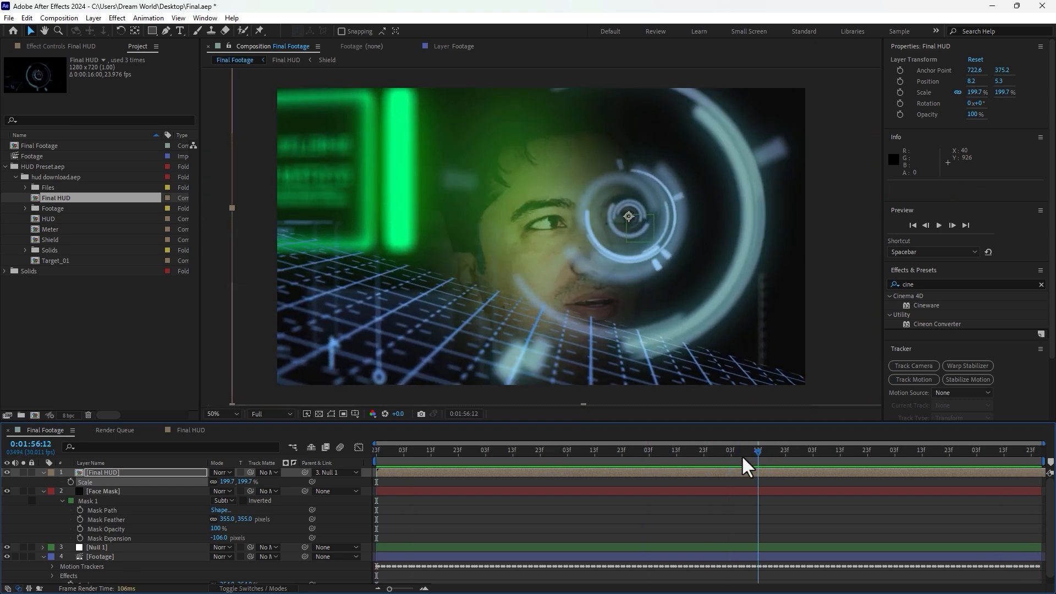
{"action": "left_click", "coordinate": [723, 450]}
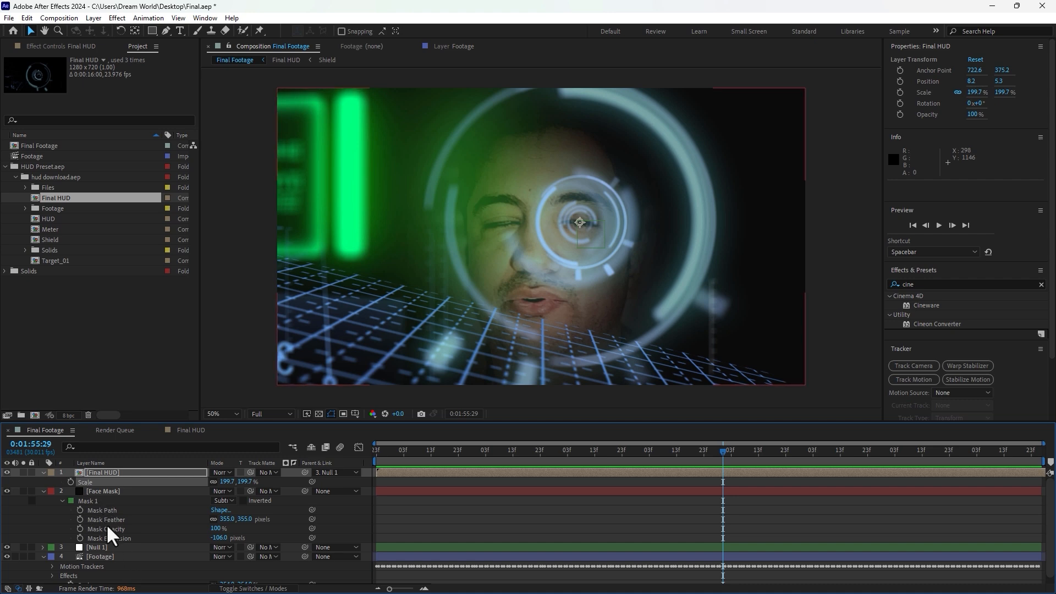
Step: Set the Face Mask's mask expansion to -5 pixels and reshape the mask outline to fit around the face
{"action": "left_click", "coordinate": [102, 491]}
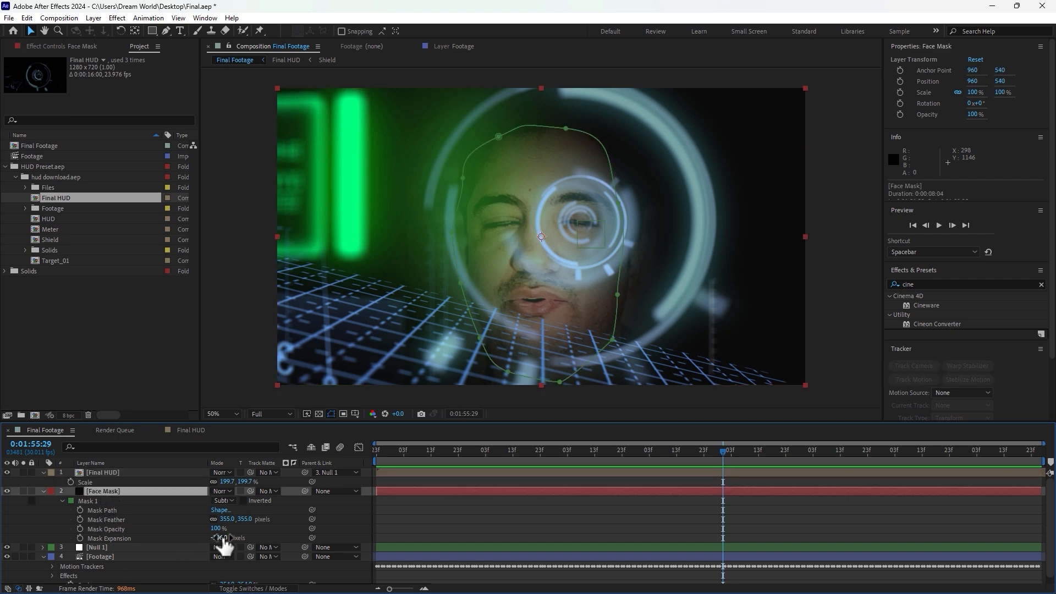
{"action": "left_click_drag", "start_coordinate": [225, 536], "coordinate": [277, 536]}
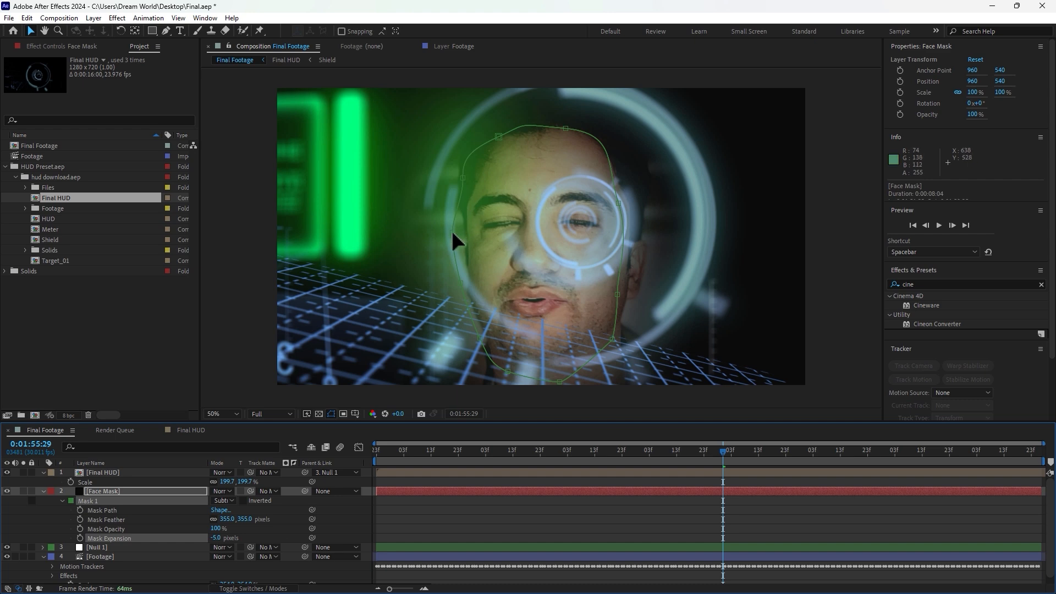
{"action": "left_click_drag", "start_coordinate": [452, 233], "coordinate": [471, 234]}
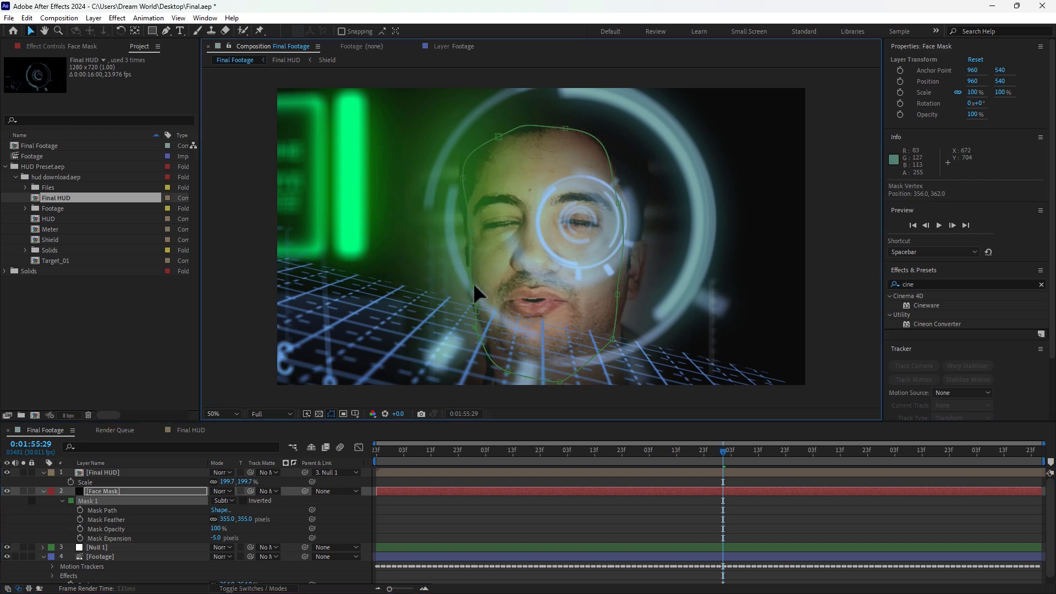
{"action": "left_click_drag", "start_coordinate": [617, 296], "coordinate": [612, 300]}
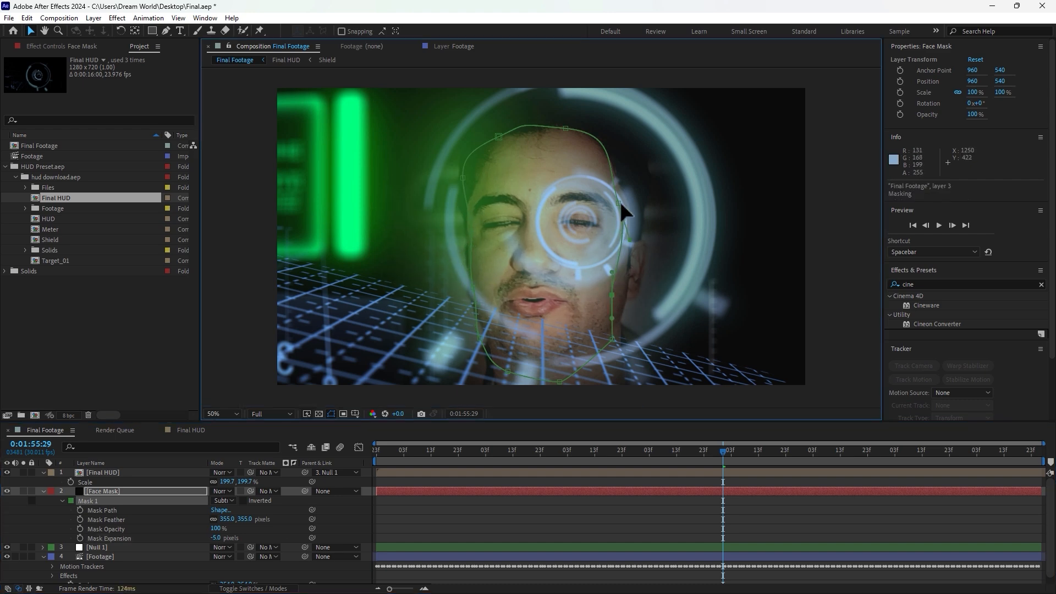
{"action": "left_click_drag", "start_coordinate": [619, 203], "coordinate": [609, 200]}
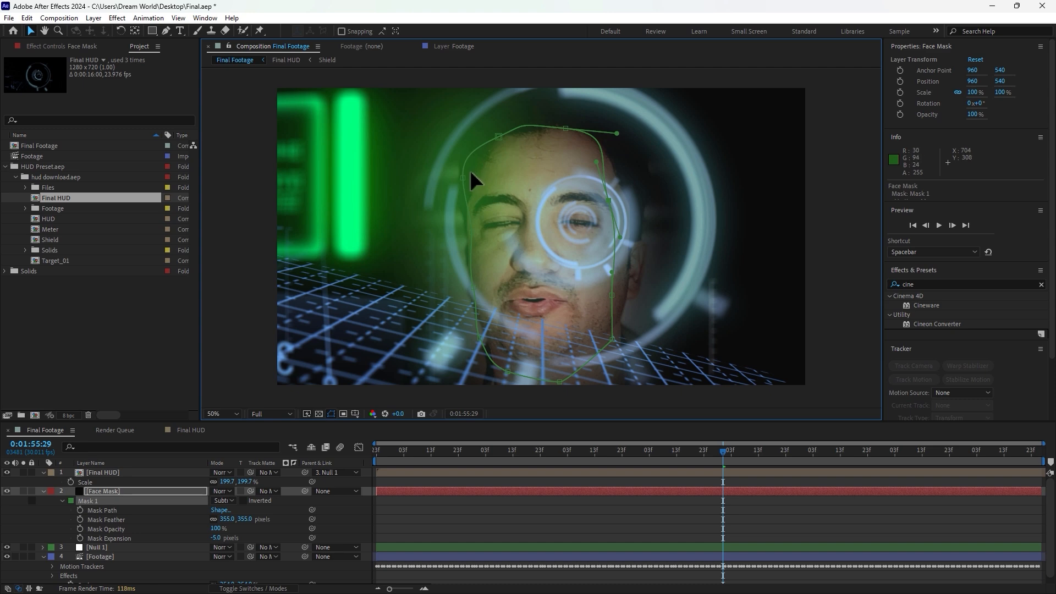
{"action": "left_click_drag", "start_coordinate": [463, 178], "coordinate": [490, 178]}
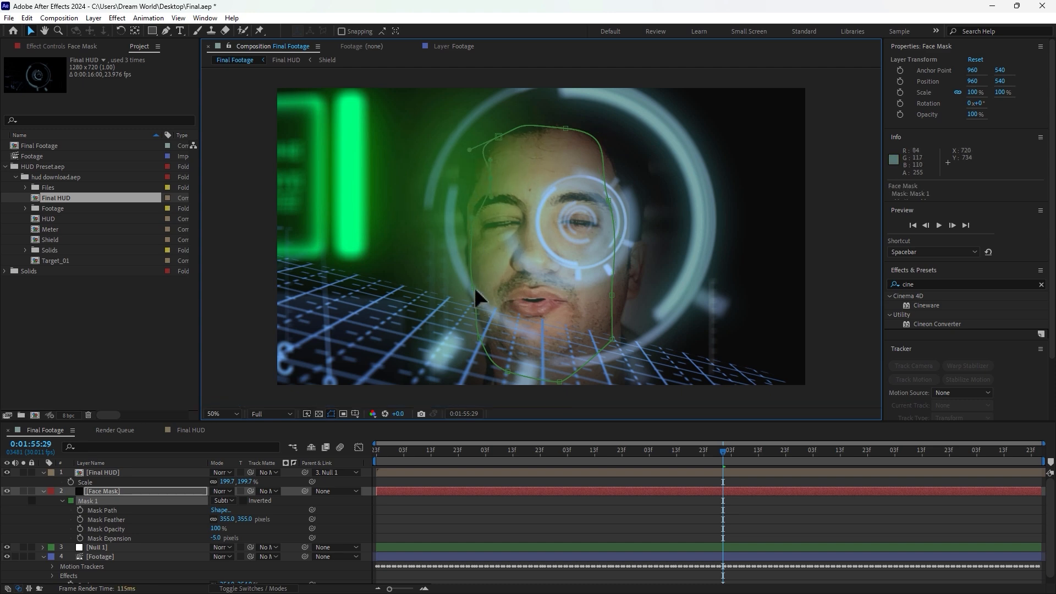
{"action": "left_click_drag", "start_coordinate": [477, 296], "coordinate": [510, 283]}
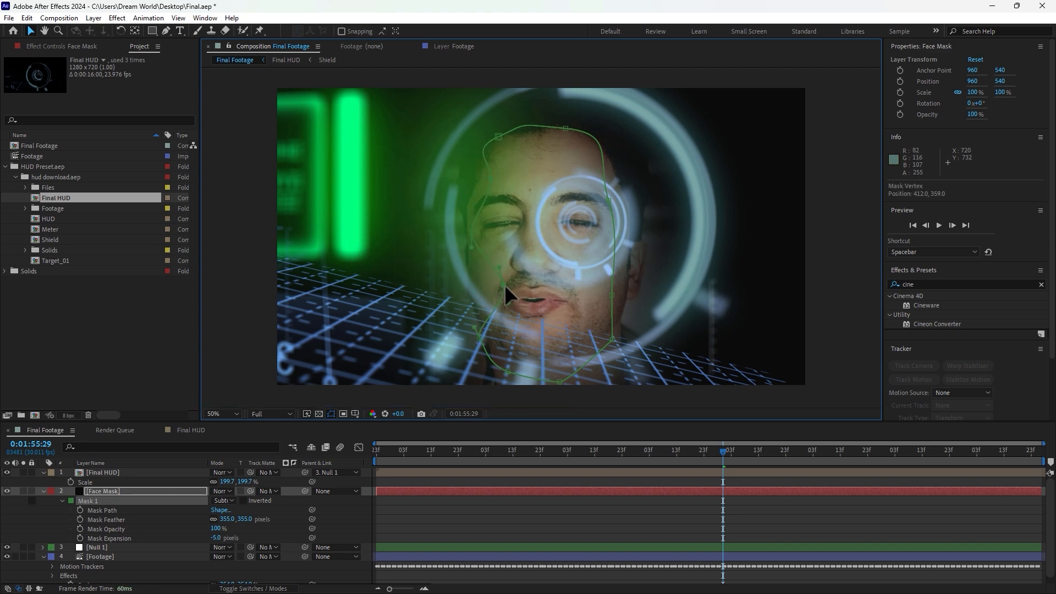
{"action": "left_click_drag", "start_coordinate": [474, 242], "coordinate": [487, 228]}
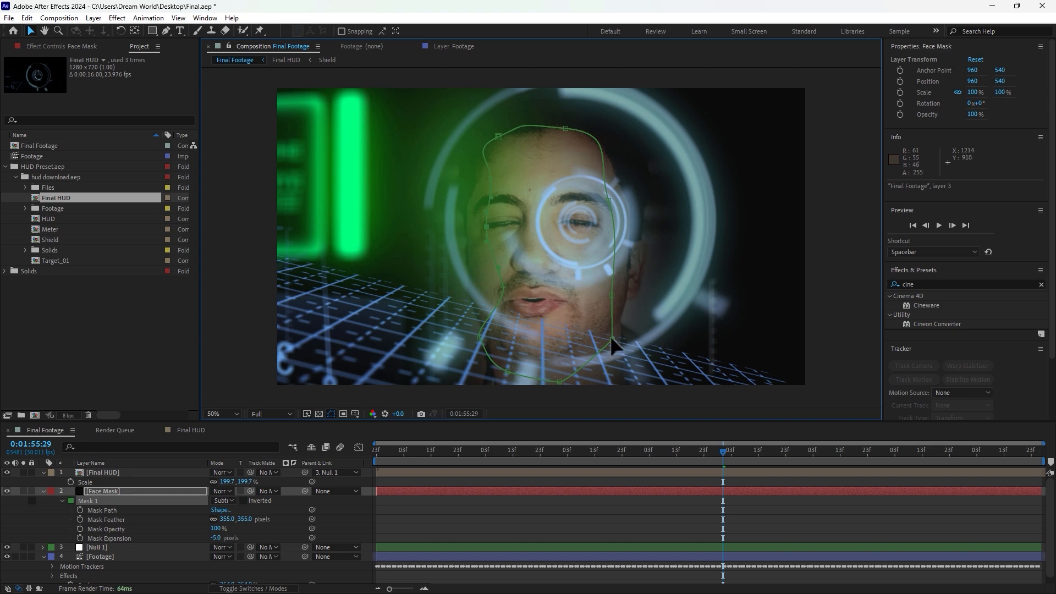
{"action": "left_click_drag", "start_coordinate": [611, 339], "coordinate": [595, 334]}
{"action": "left_click_drag", "start_coordinate": [611, 295], "coordinate": [604, 287]}
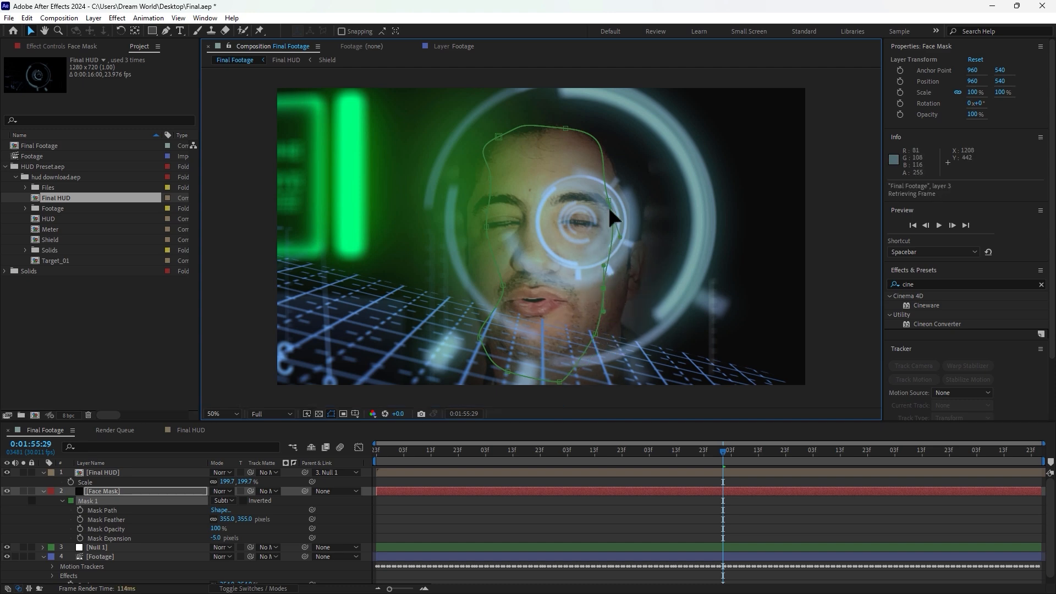
{"action": "left_click", "coordinate": [487, 542]}
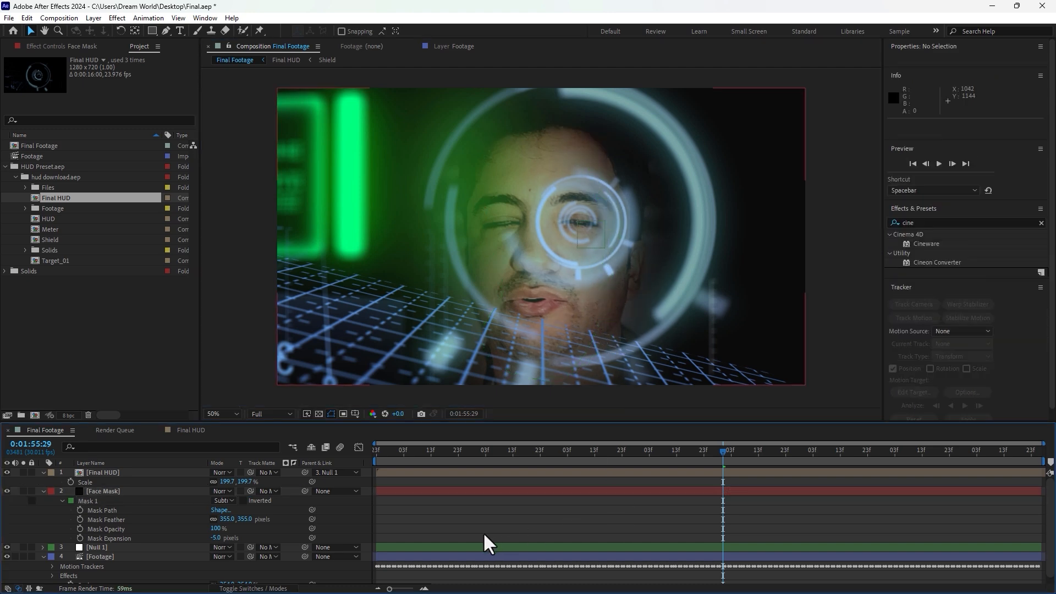
Step: Change the mask expansion to -51 pixels and refine the mask vertices along both sides of the face
{"action": "left_click_drag", "start_coordinate": [216, 538], "coordinate": [191, 540]}
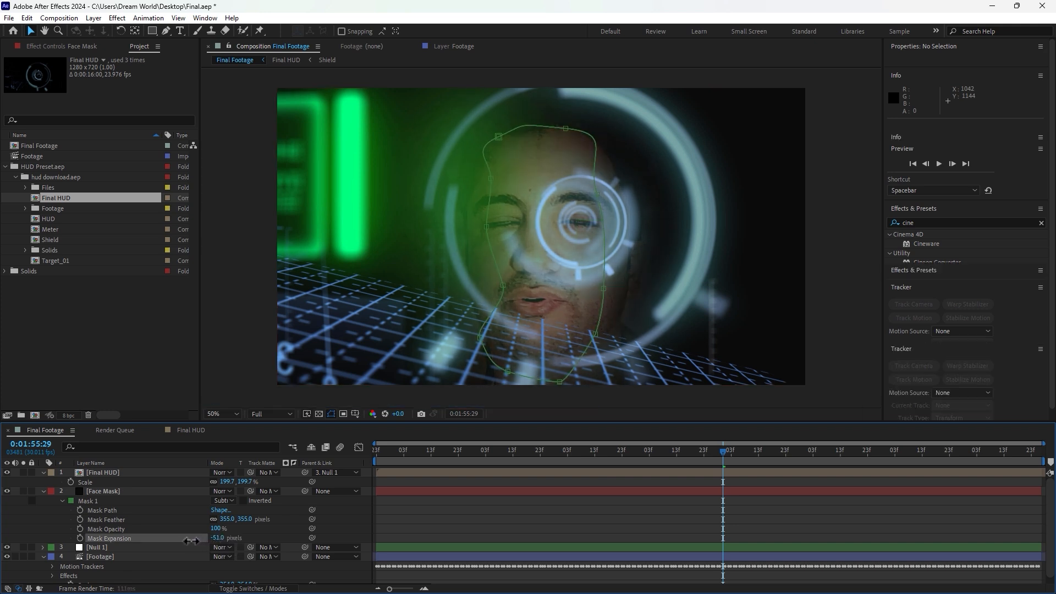
{"action": "left_click_drag", "start_coordinate": [503, 285], "coordinate": [474, 284]}
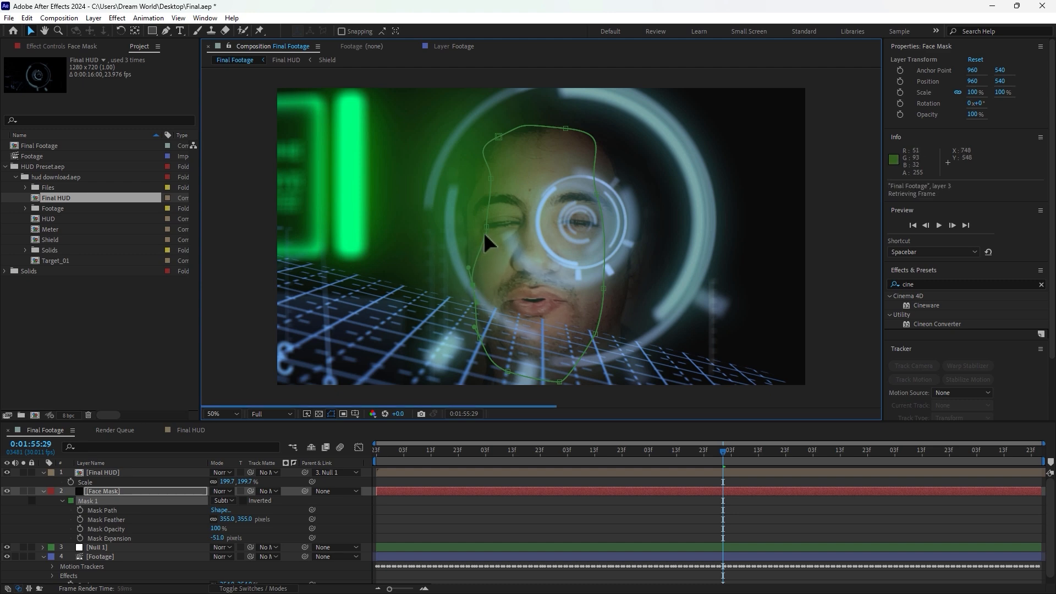
{"action": "left_click_drag", "start_coordinate": [485, 226], "coordinate": [463, 220]}
{"action": "left_click_drag", "start_coordinate": [490, 177], "coordinate": [463, 173]}
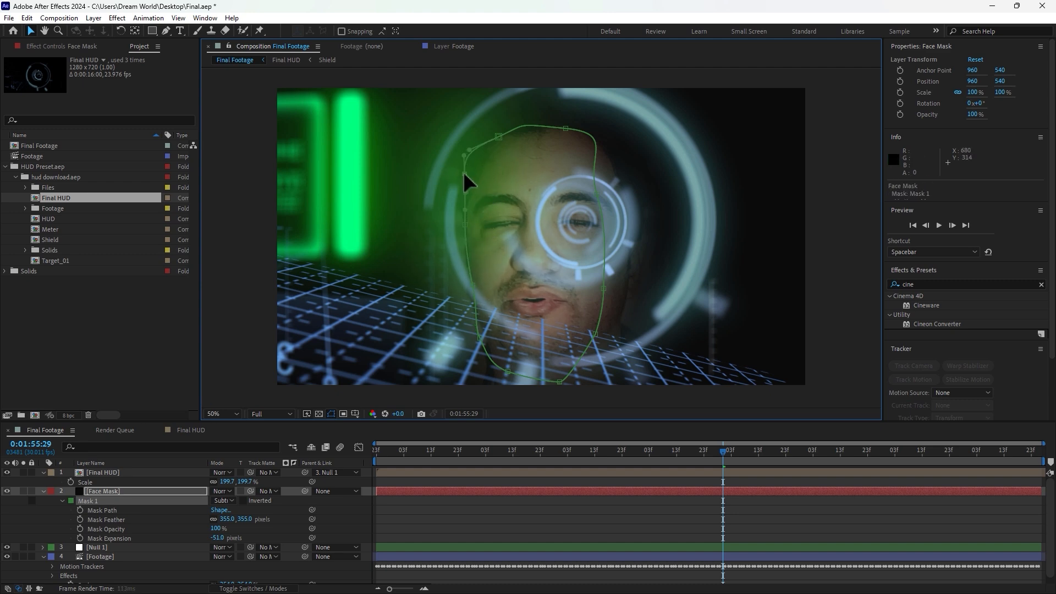
{"action": "left_click", "coordinate": [598, 194]}
{"action": "left_click_drag", "start_coordinate": [597, 194], "coordinate": [622, 186]}
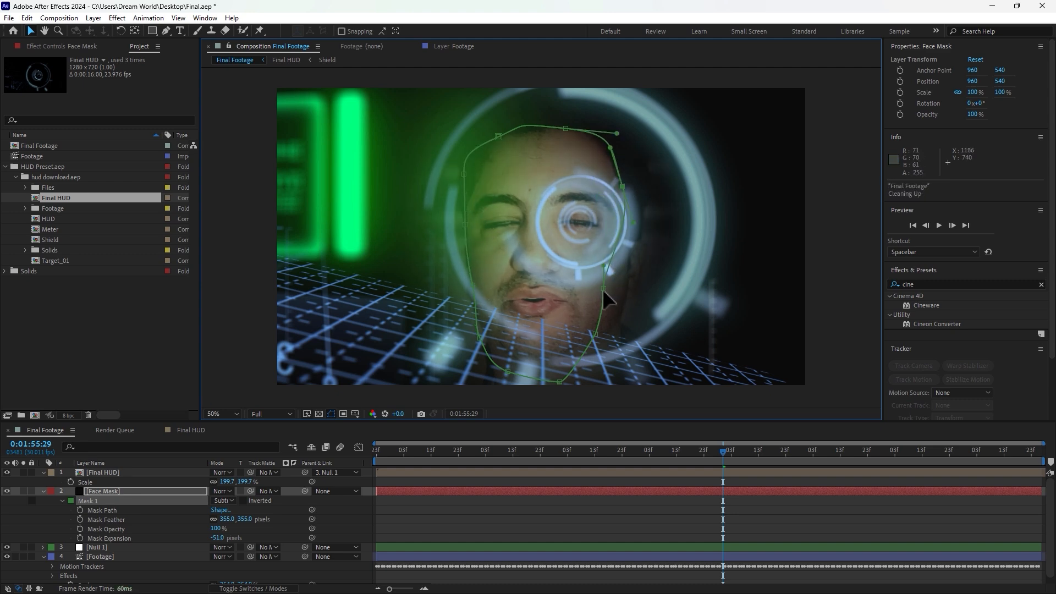
{"action": "left_click_drag", "start_coordinate": [603, 288], "coordinate": [622, 289]}
{"action": "left_click_drag", "start_coordinate": [596, 334], "coordinate": [604, 343]}
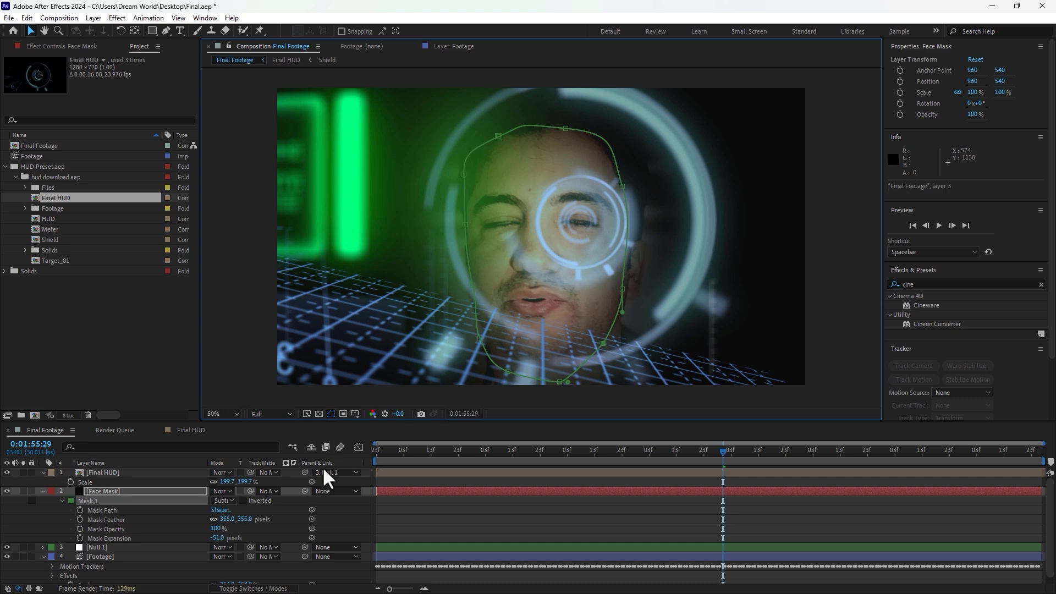
Step: Set the face mask's feather to 263 pixels and its expansion to -87 pixels
{"action": "mouse_move", "coordinate": [209, 539]}
{"action": "left_mouse_down"}
{"action": "mouse_move", "coordinate": [242, 540]}
{"action": "mouse_move", "coordinate": [209, 521]}
{"action": "left_mouse_up"}
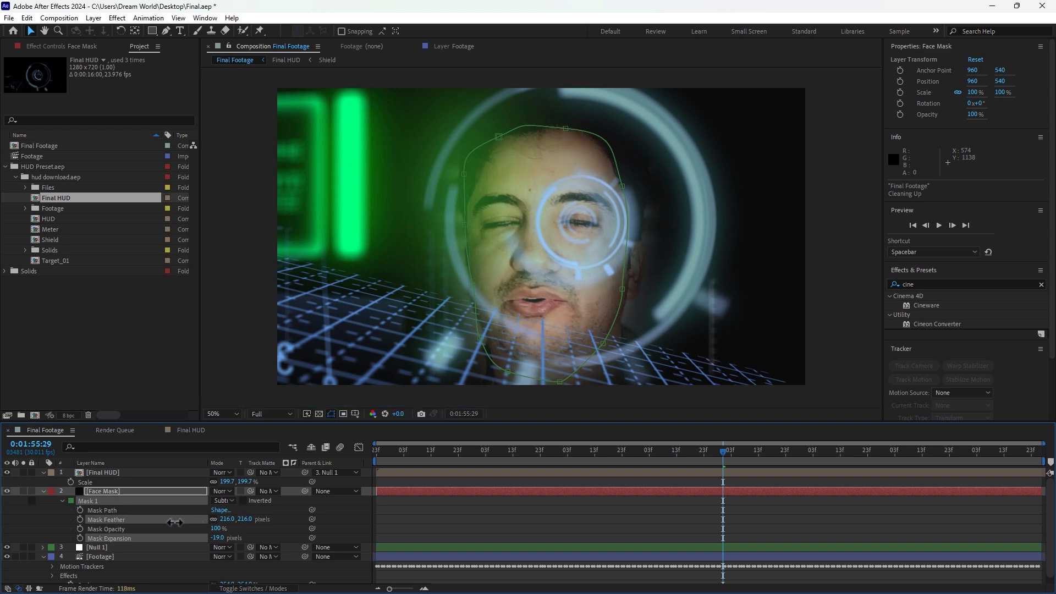
{"action": "left_click_drag", "start_coordinate": [174, 522], "coordinate": [143, 519]}
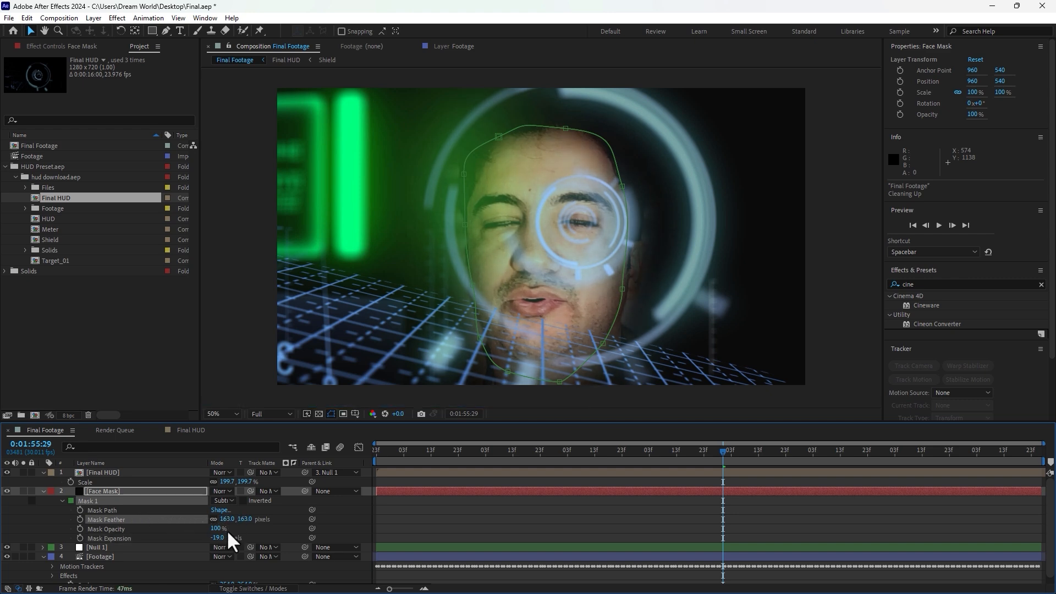
{"action": "left_click_drag", "start_coordinate": [219, 538], "coordinate": [290, 517]}
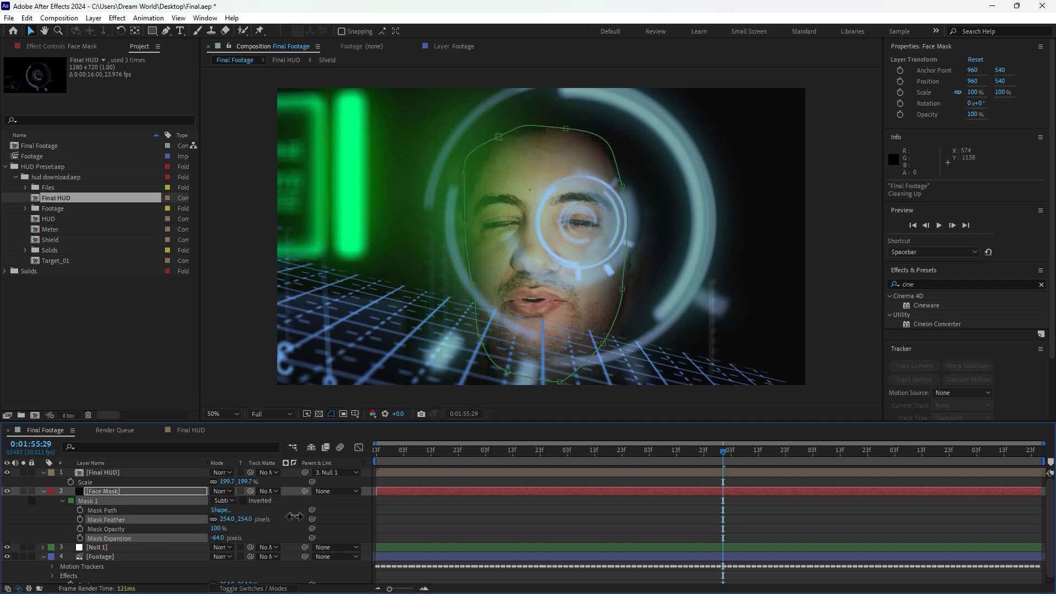
{"action": "left_click_drag", "start_coordinate": [225, 538], "coordinate": [198, 536]}
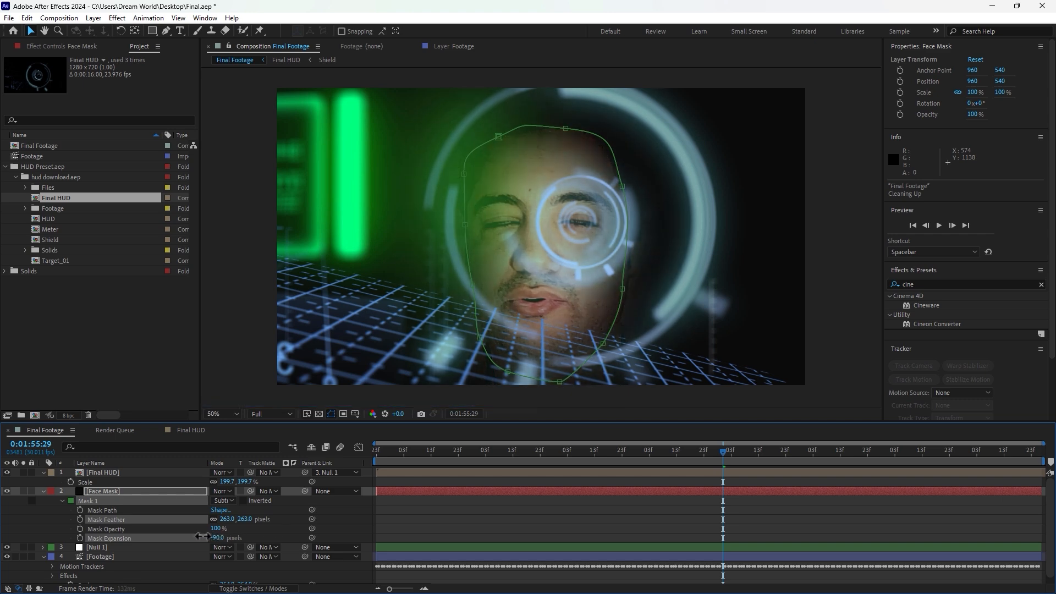
{"action": "left_click", "coordinate": [588, 517]}
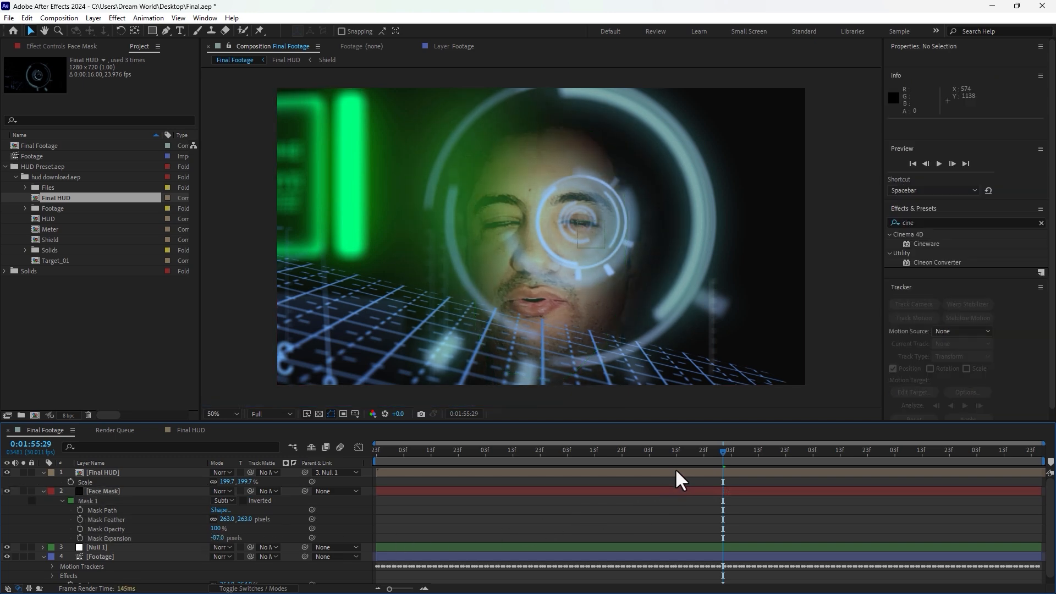
Step: On the Footage layer, set the Tint effect's amount to 65%
{"action": "left_click", "coordinate": [102, 557]}
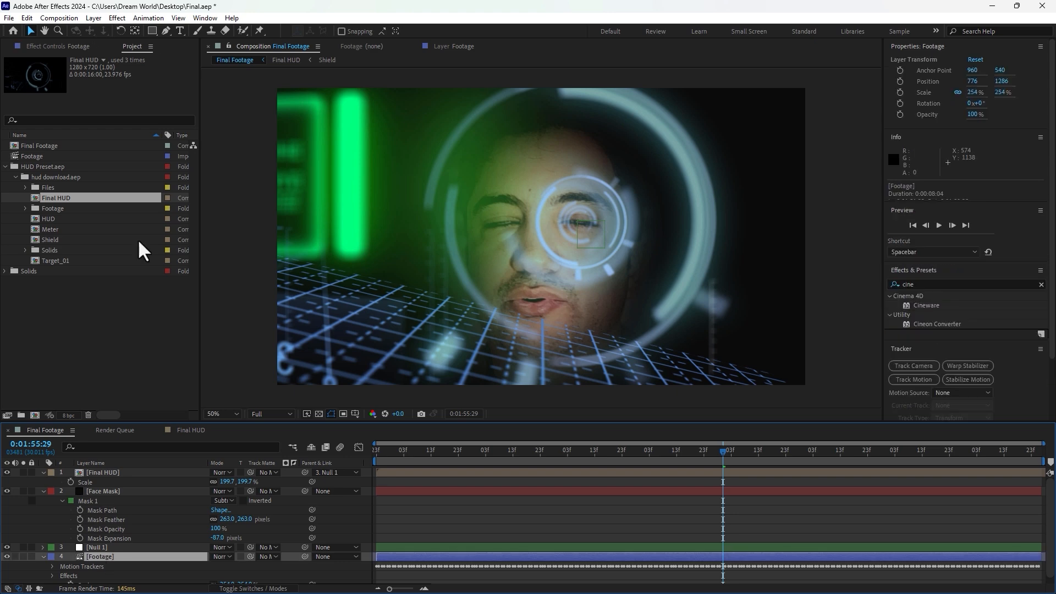
{"action": "left_click", "coordinate": [56, 46]}
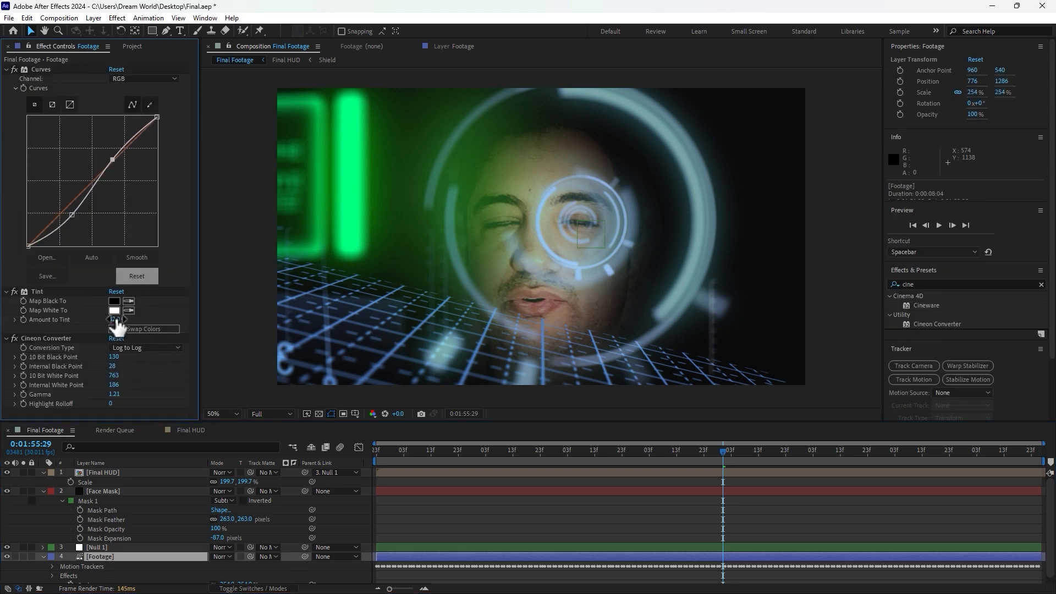
{"action": "left_click_drag", "start_coordinate": [115, 320], "coordinate": [147, 318]}
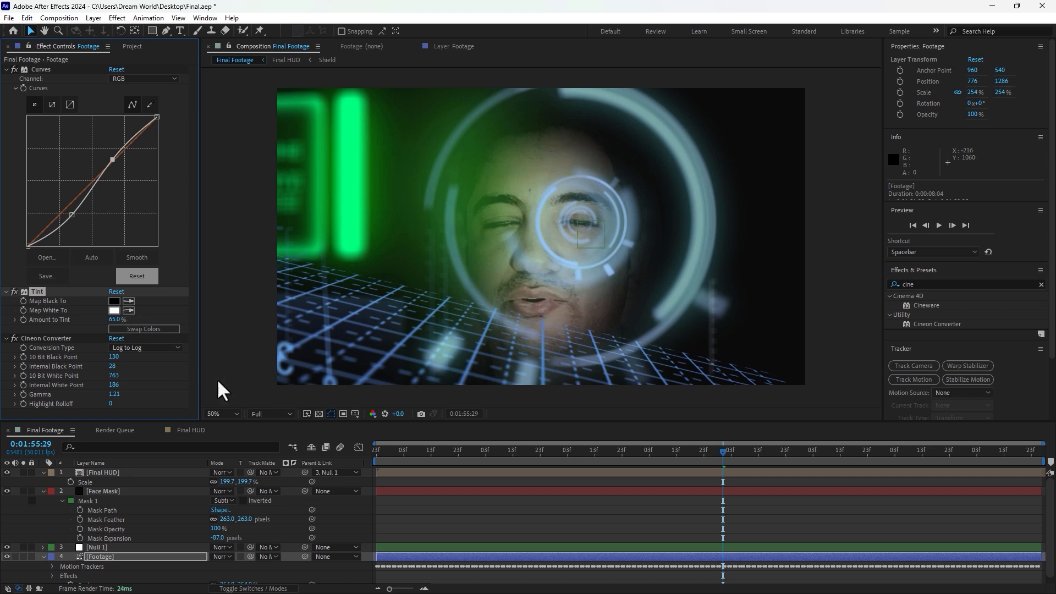
{"action": "left_click", "coordinate": [602, 523]}
Step: Preview the composition from the start and scrub through frames to check the face mask
{"action": "left_click_drag", "start_coordinate": [457, 452], "coordinate": [308, 455]}
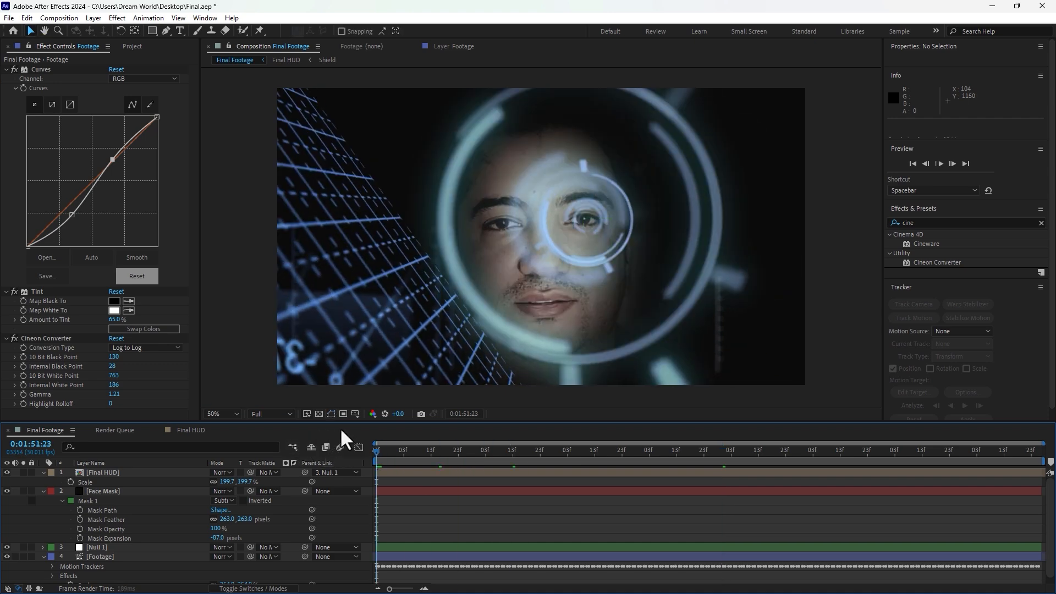
{"action": "key", "text": "space"}
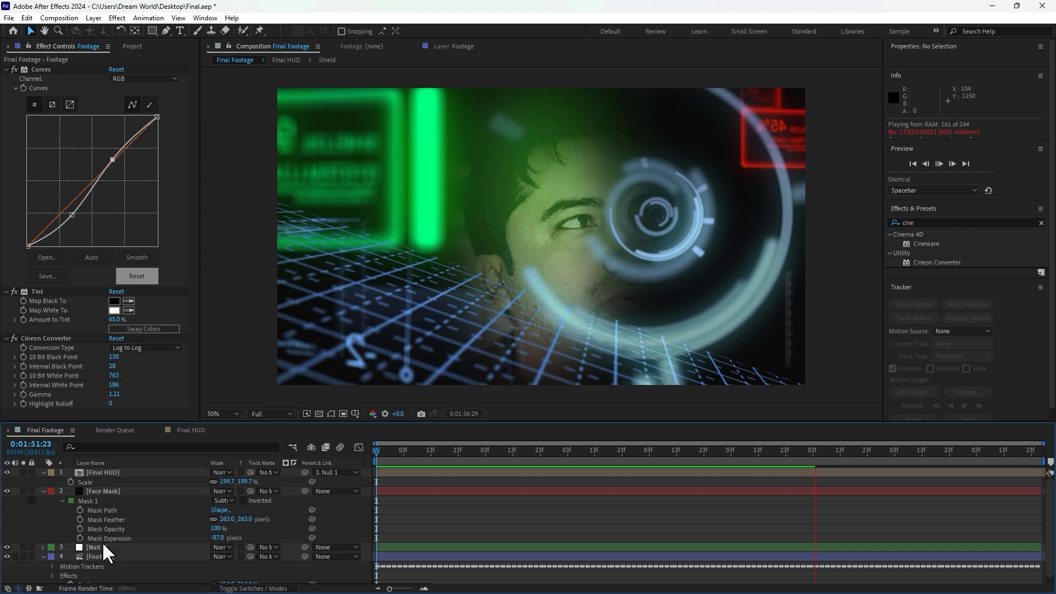
{"action": "left_click", "coordinate": [106, 556]}
{"action": "left_click", "coordinate": [621, 450]}
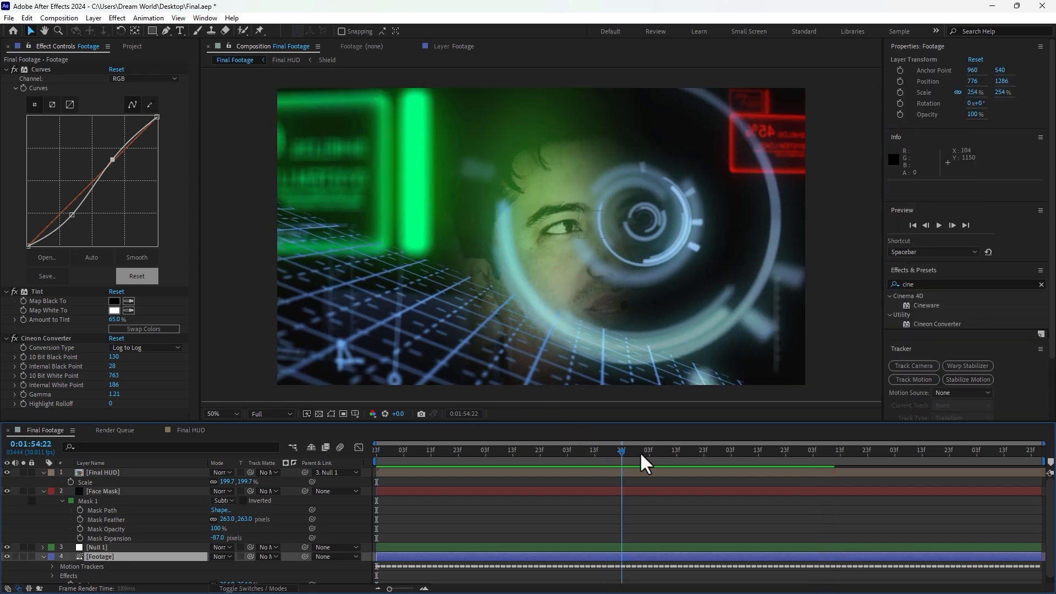
{"action": "left_click", "coordinate": [708, 455]}
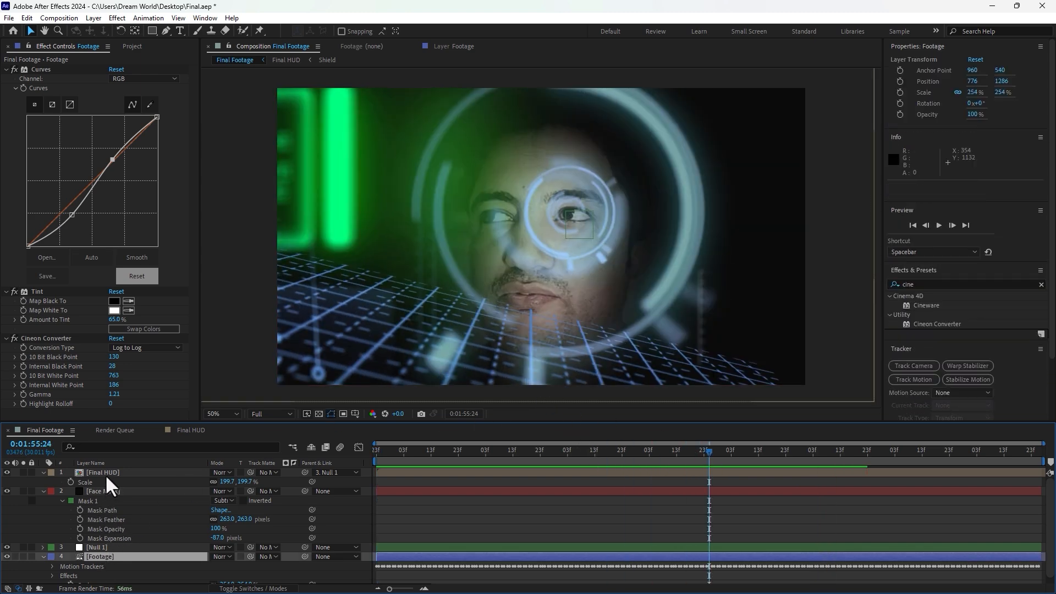
Step: Drag the face mask's bottom vertices further down below the chin
{"action": "left_click", "coordinate": [106, 491]}
{"action": "left_click", "coordinate": [100, 510]}
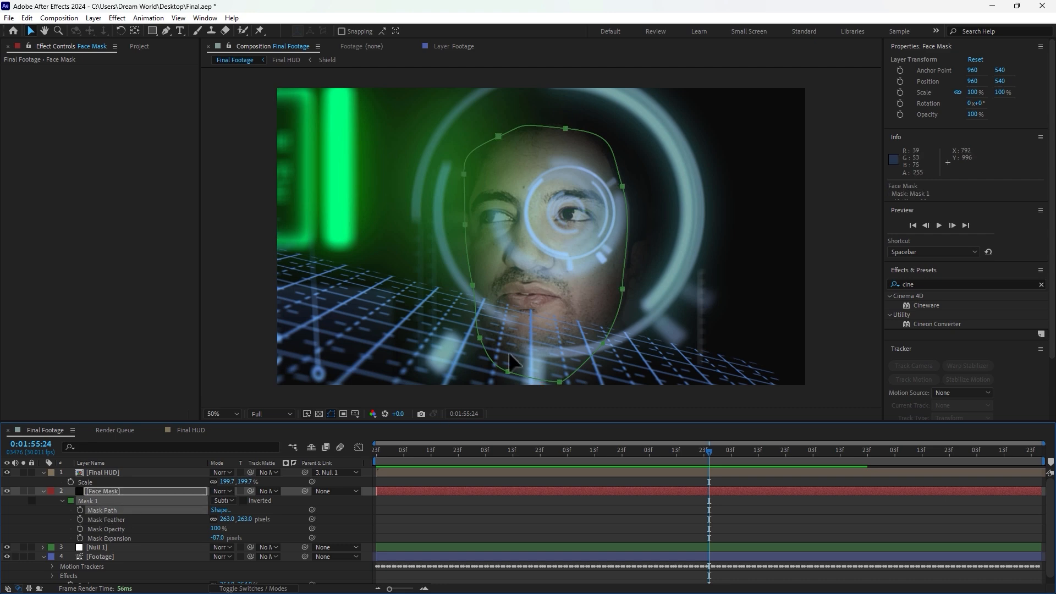
{"action": "left_click", "coordinate": [508, 371]}
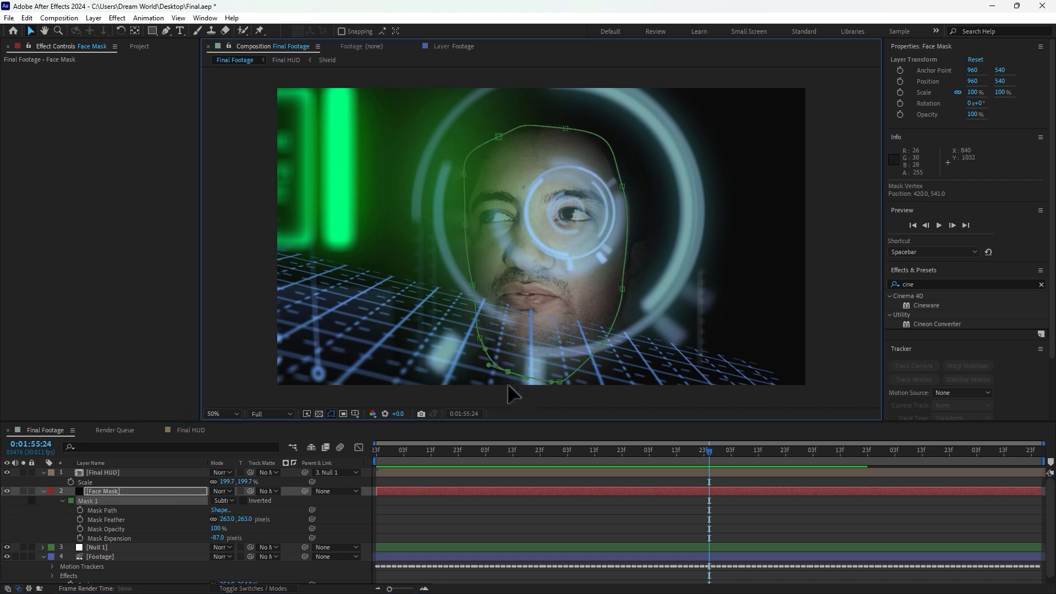
{"action": "left_click_drag", "start_coordinate": [508, 385], "coordinate": [504, 403]}
{"action": "left_click_drag", "start_coordinate": [561, 383], "coordinate": [566, 424]}
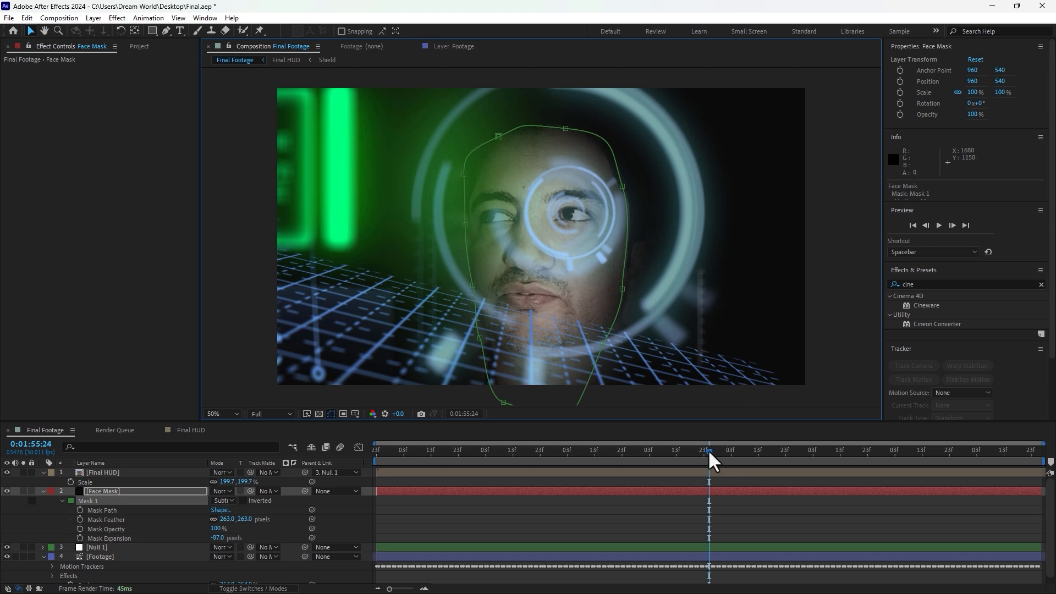
Step: Enlarge the viewer and preview the composition from the start
{"action": "left_click_drag", "start_coordinate": [709, 450], "coordinate": [360, 460]}
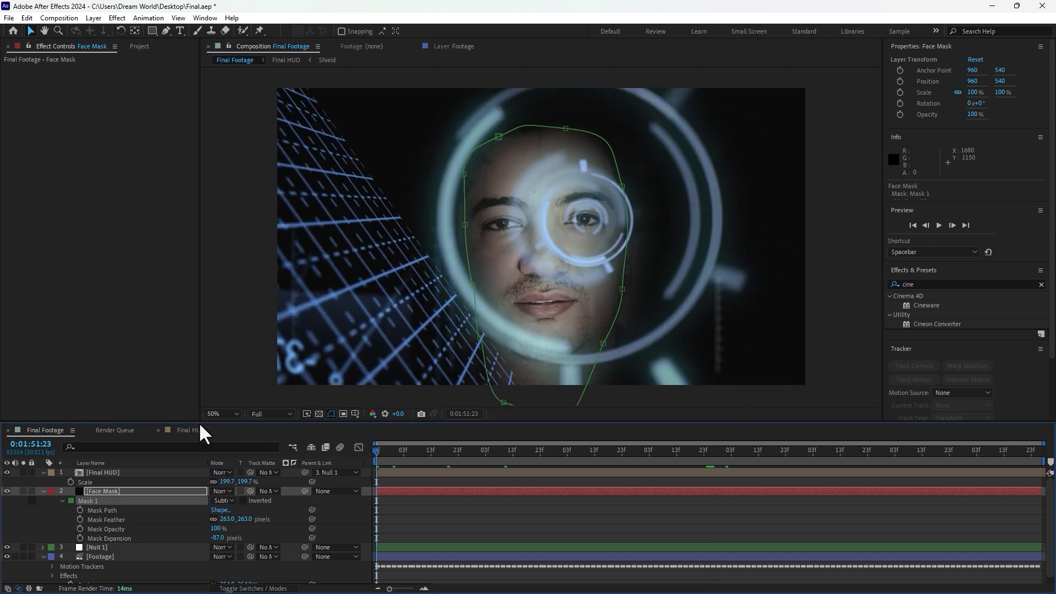
{"action": "left_click_drag", "start_coordinate": [199, 421], "coordinate": [153, 449]}
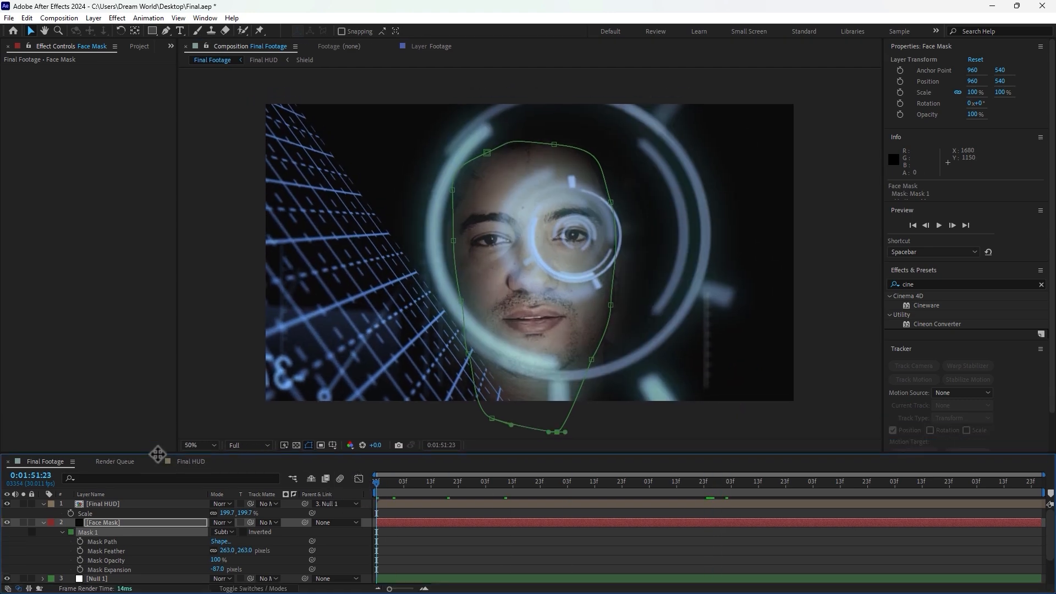
{"action": "left_click", "coordinate": [432, 533]}
{"action": "key", "text": "space"}
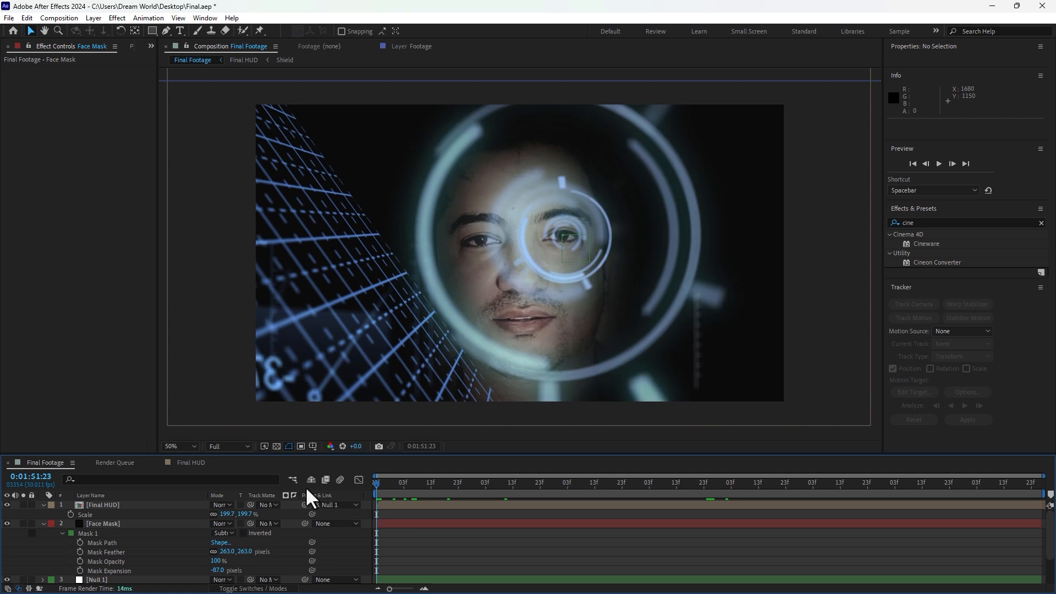